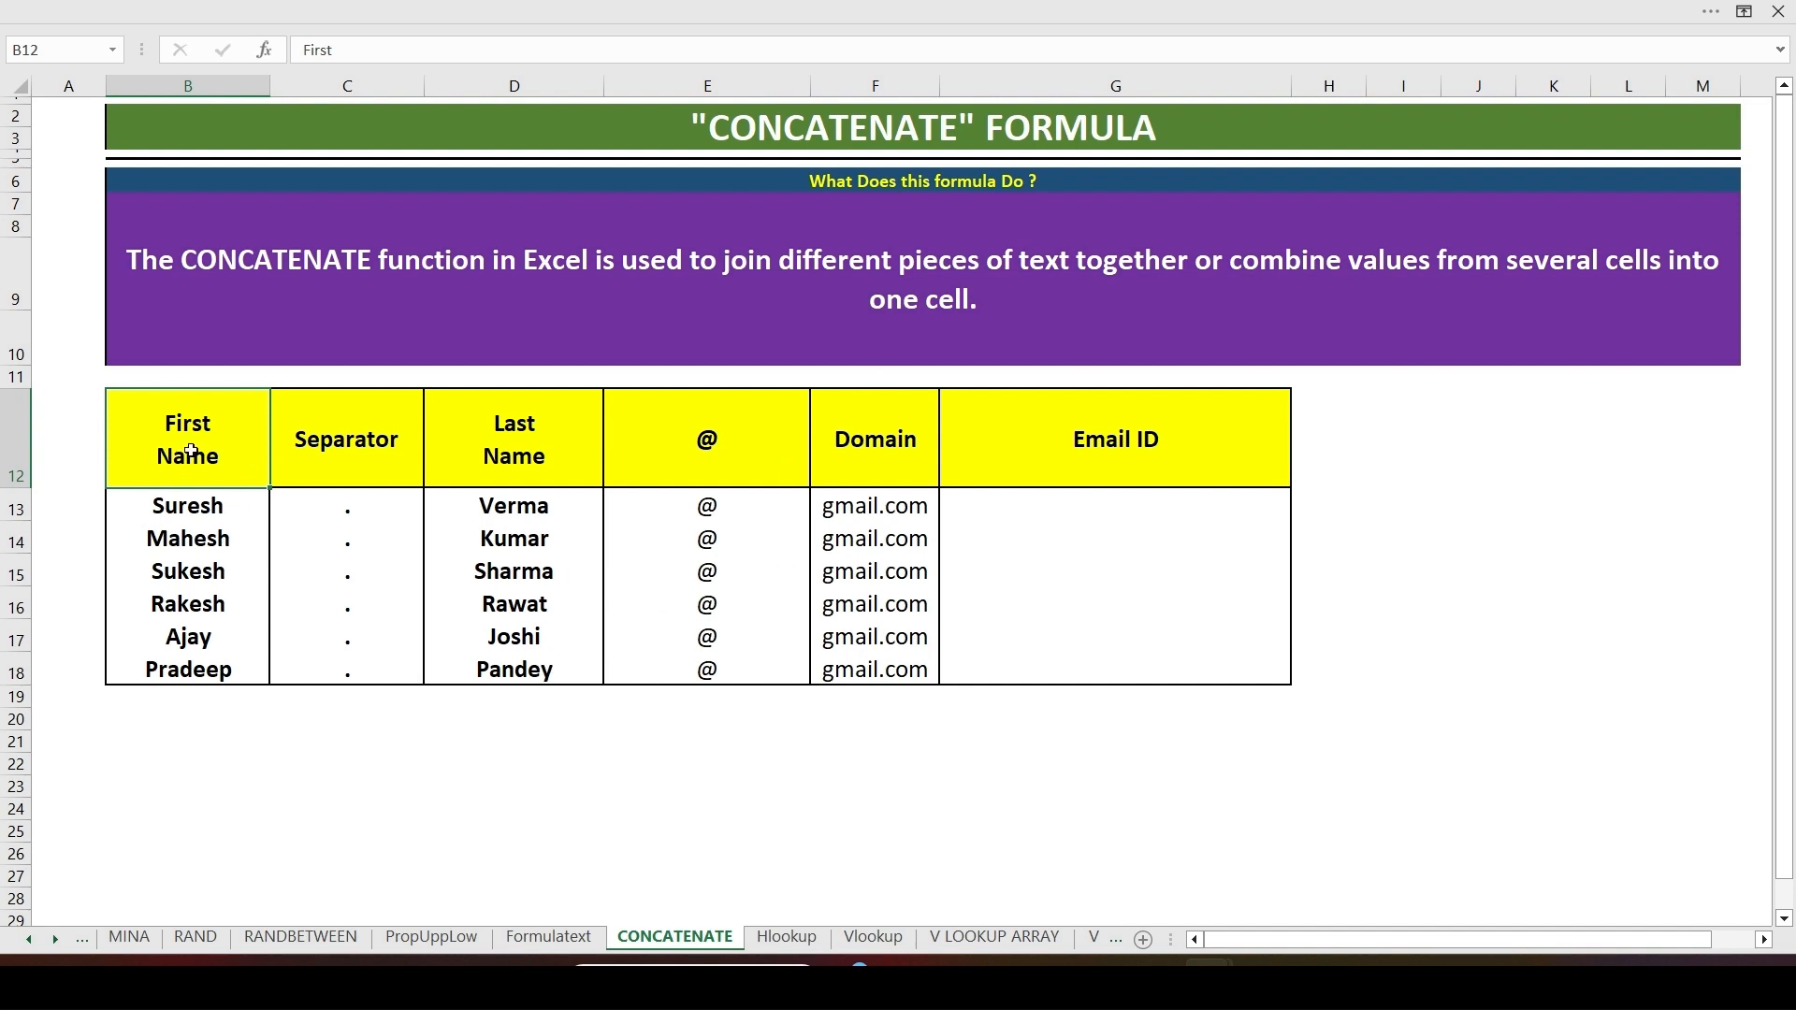
Step: Review the First Name, Separator, Last Name, @ and Domain columns of the table
click(328, 453)
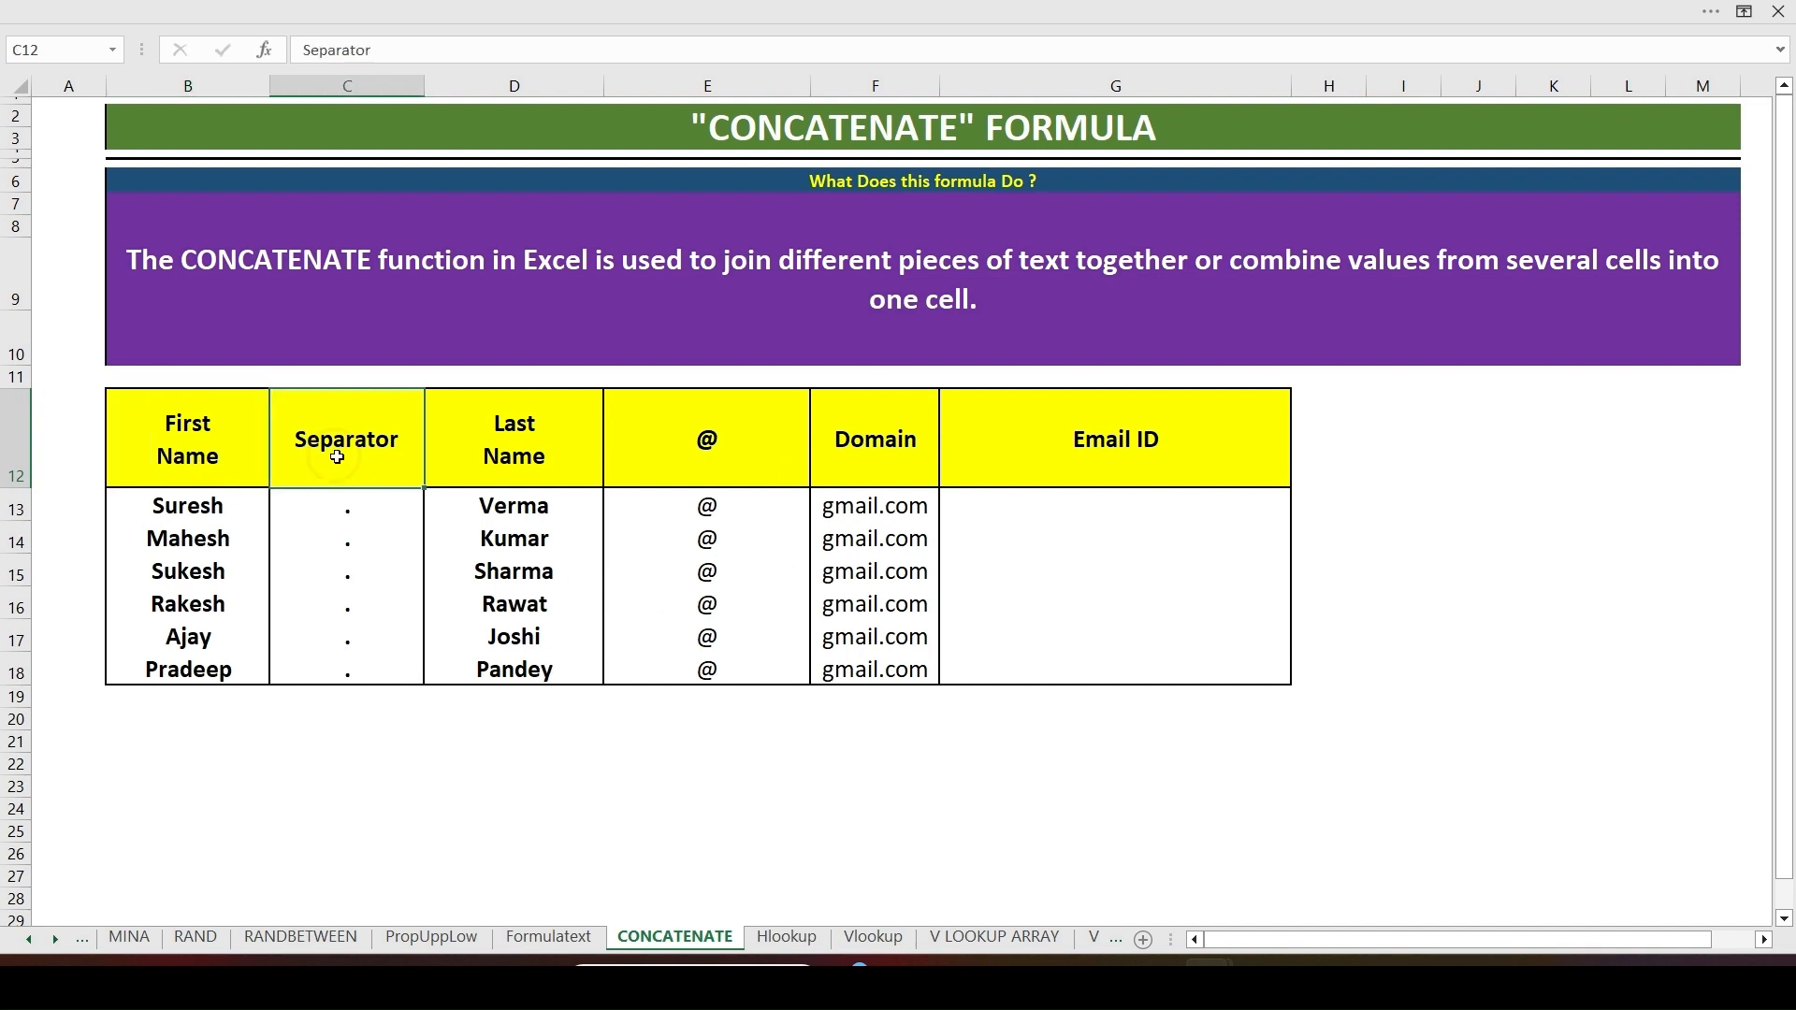
click(500, 452)
click(645, 456)
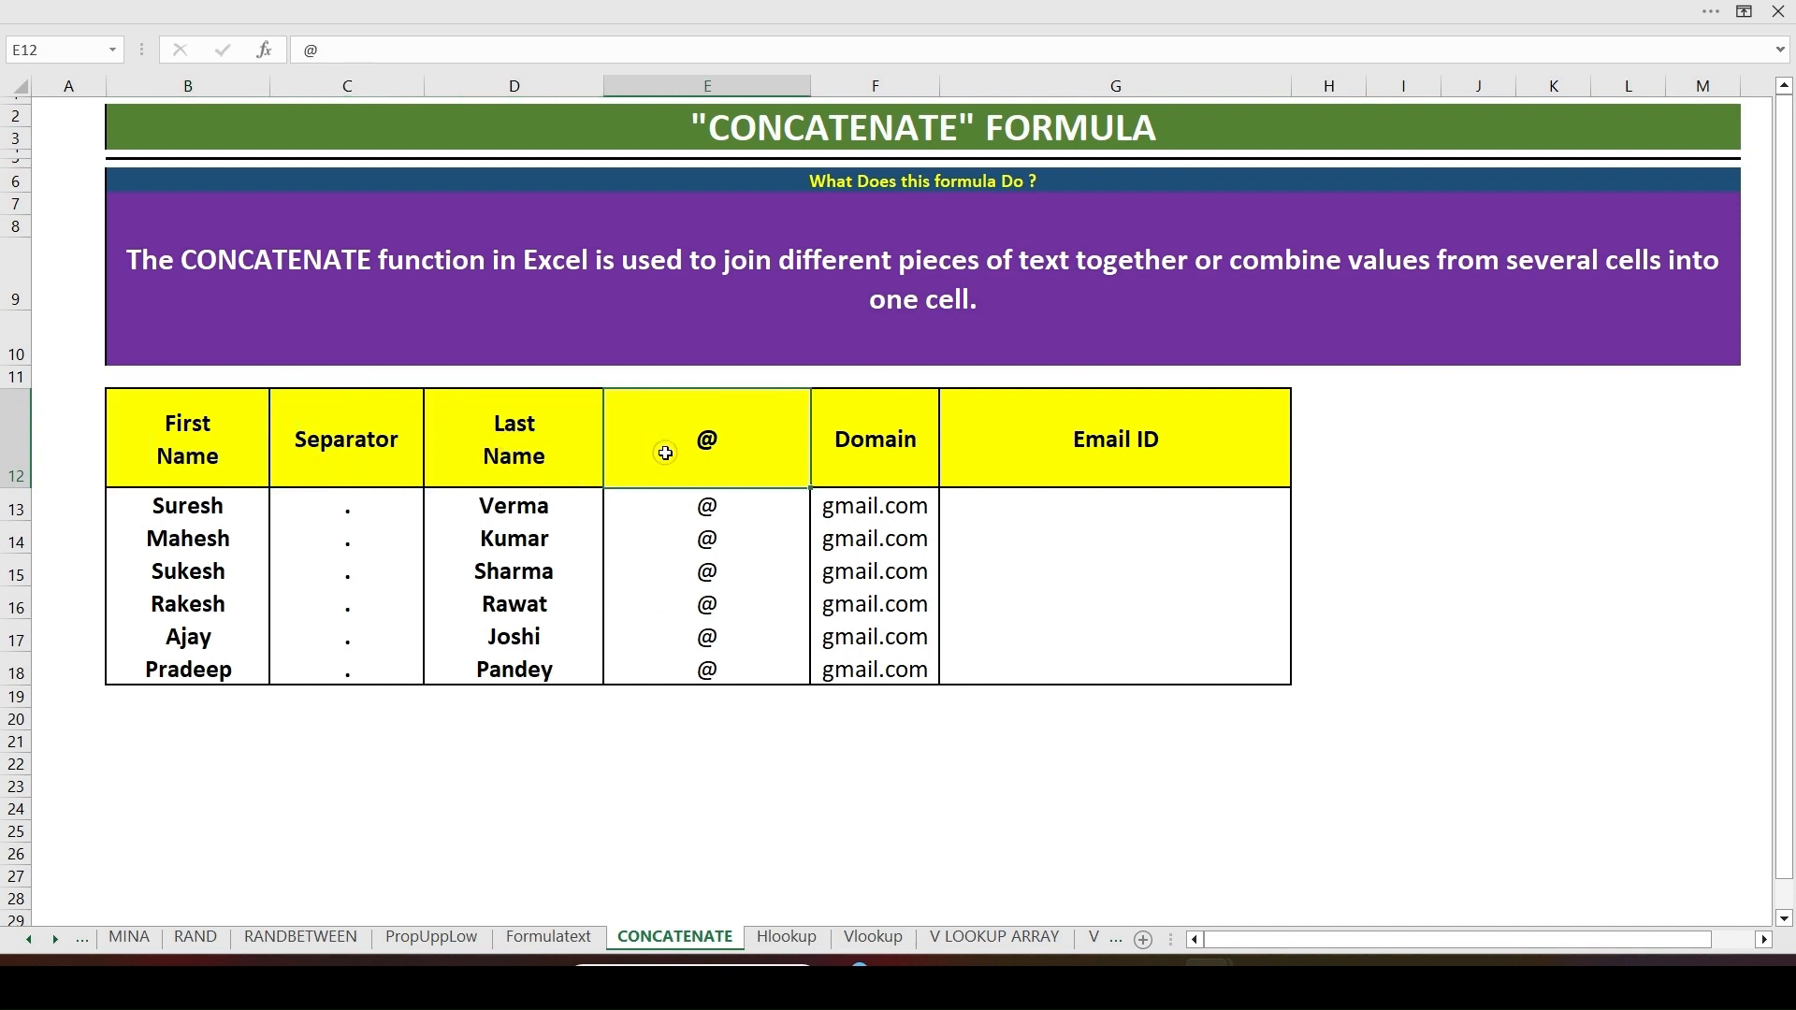
click(843, 456)
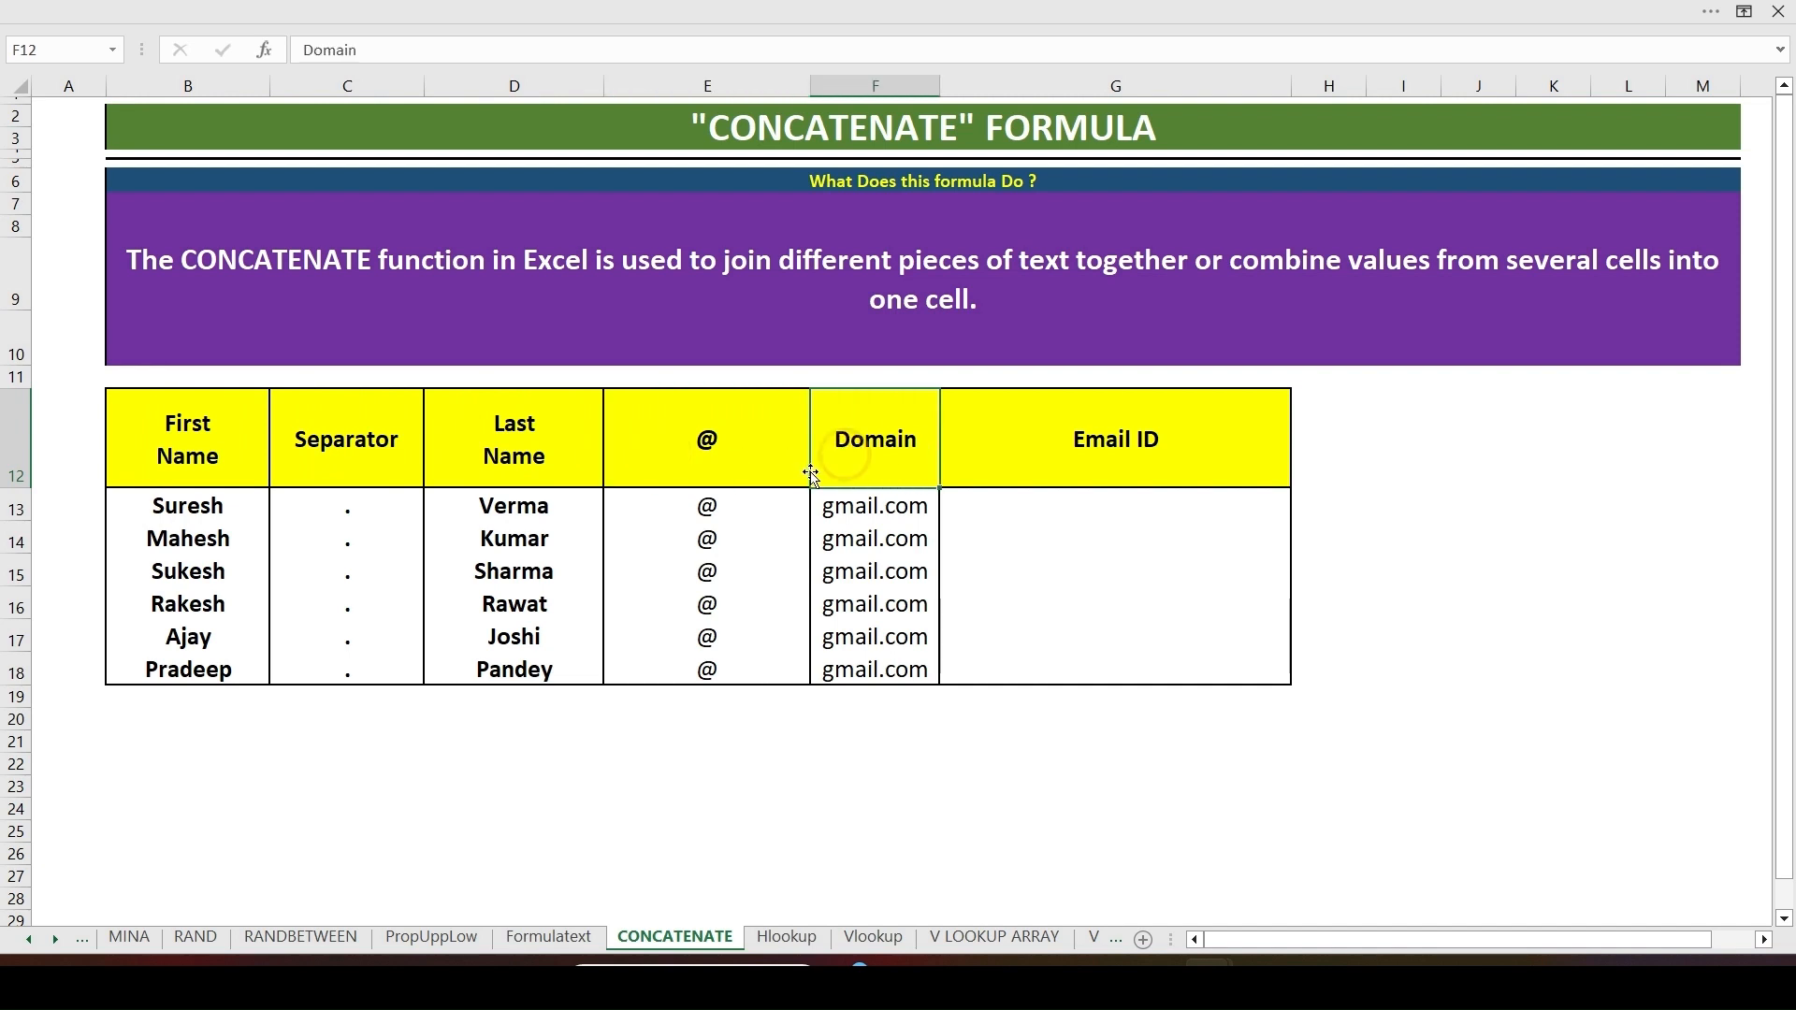
click(243, 515)
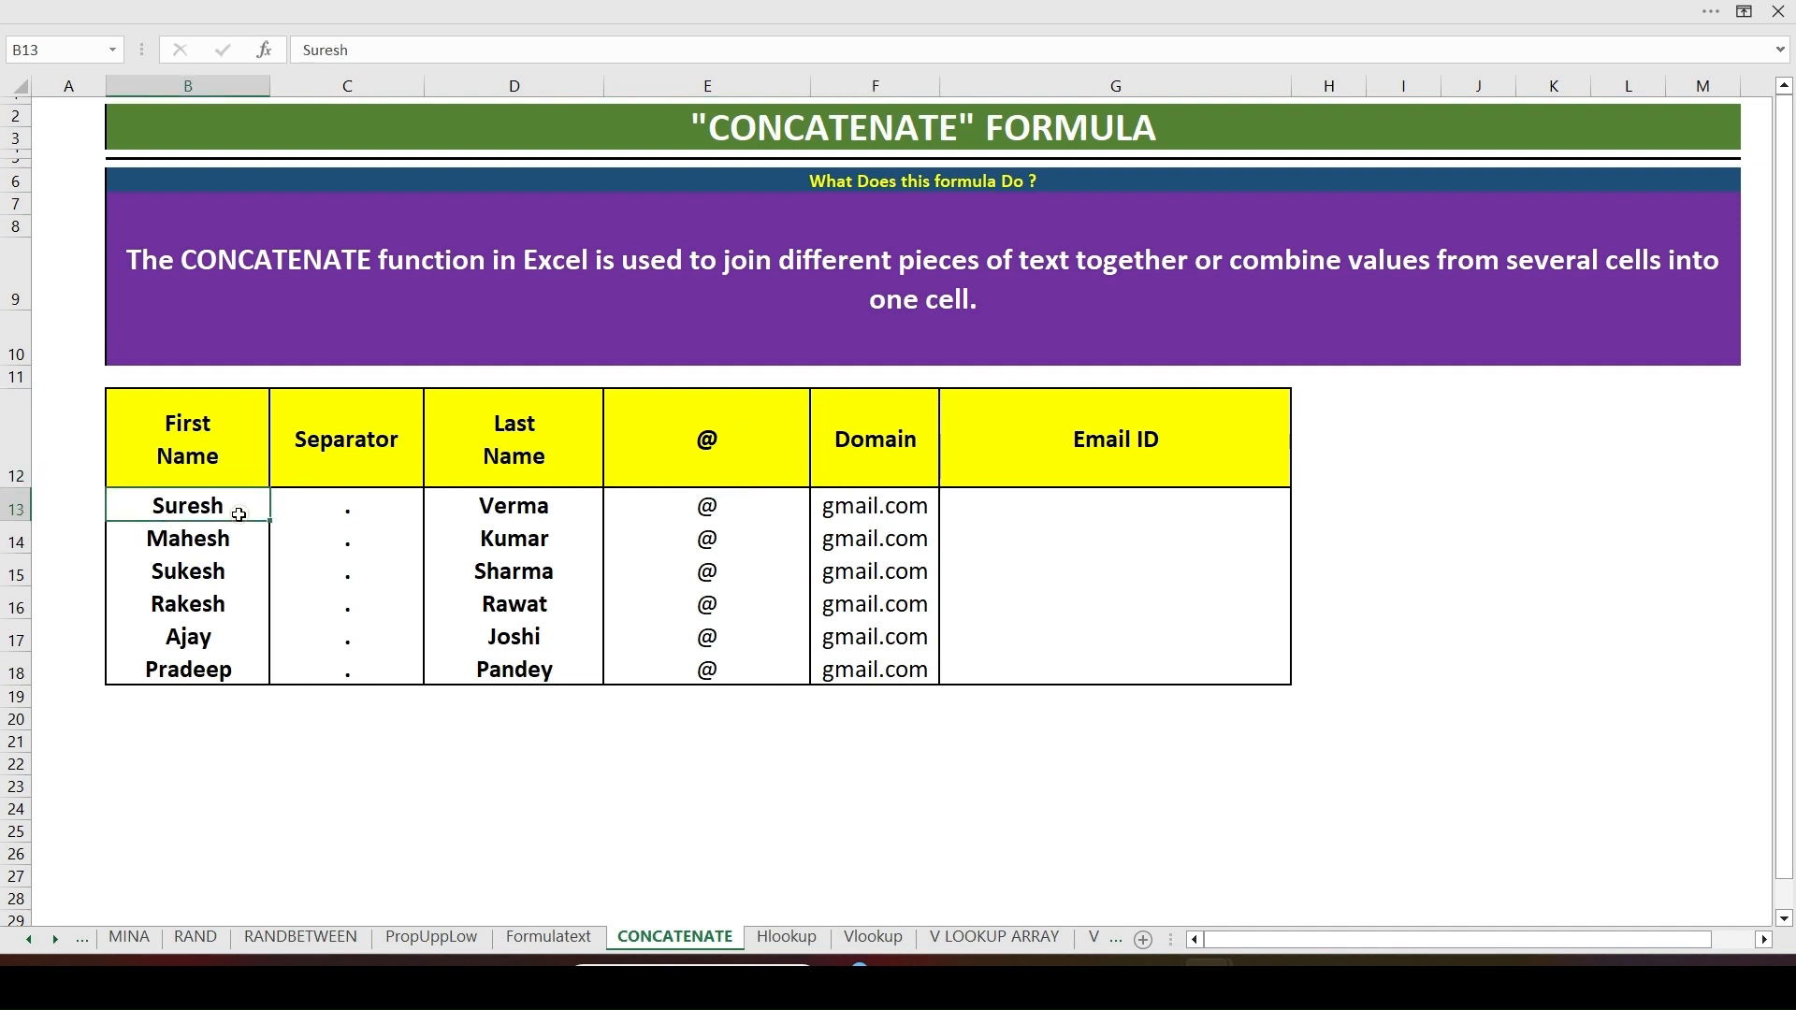
Step: Enter =CONCATENATE(B13,C13,D13,E13,F13) in G13, the first cell under Email ID
click(1011, 510)
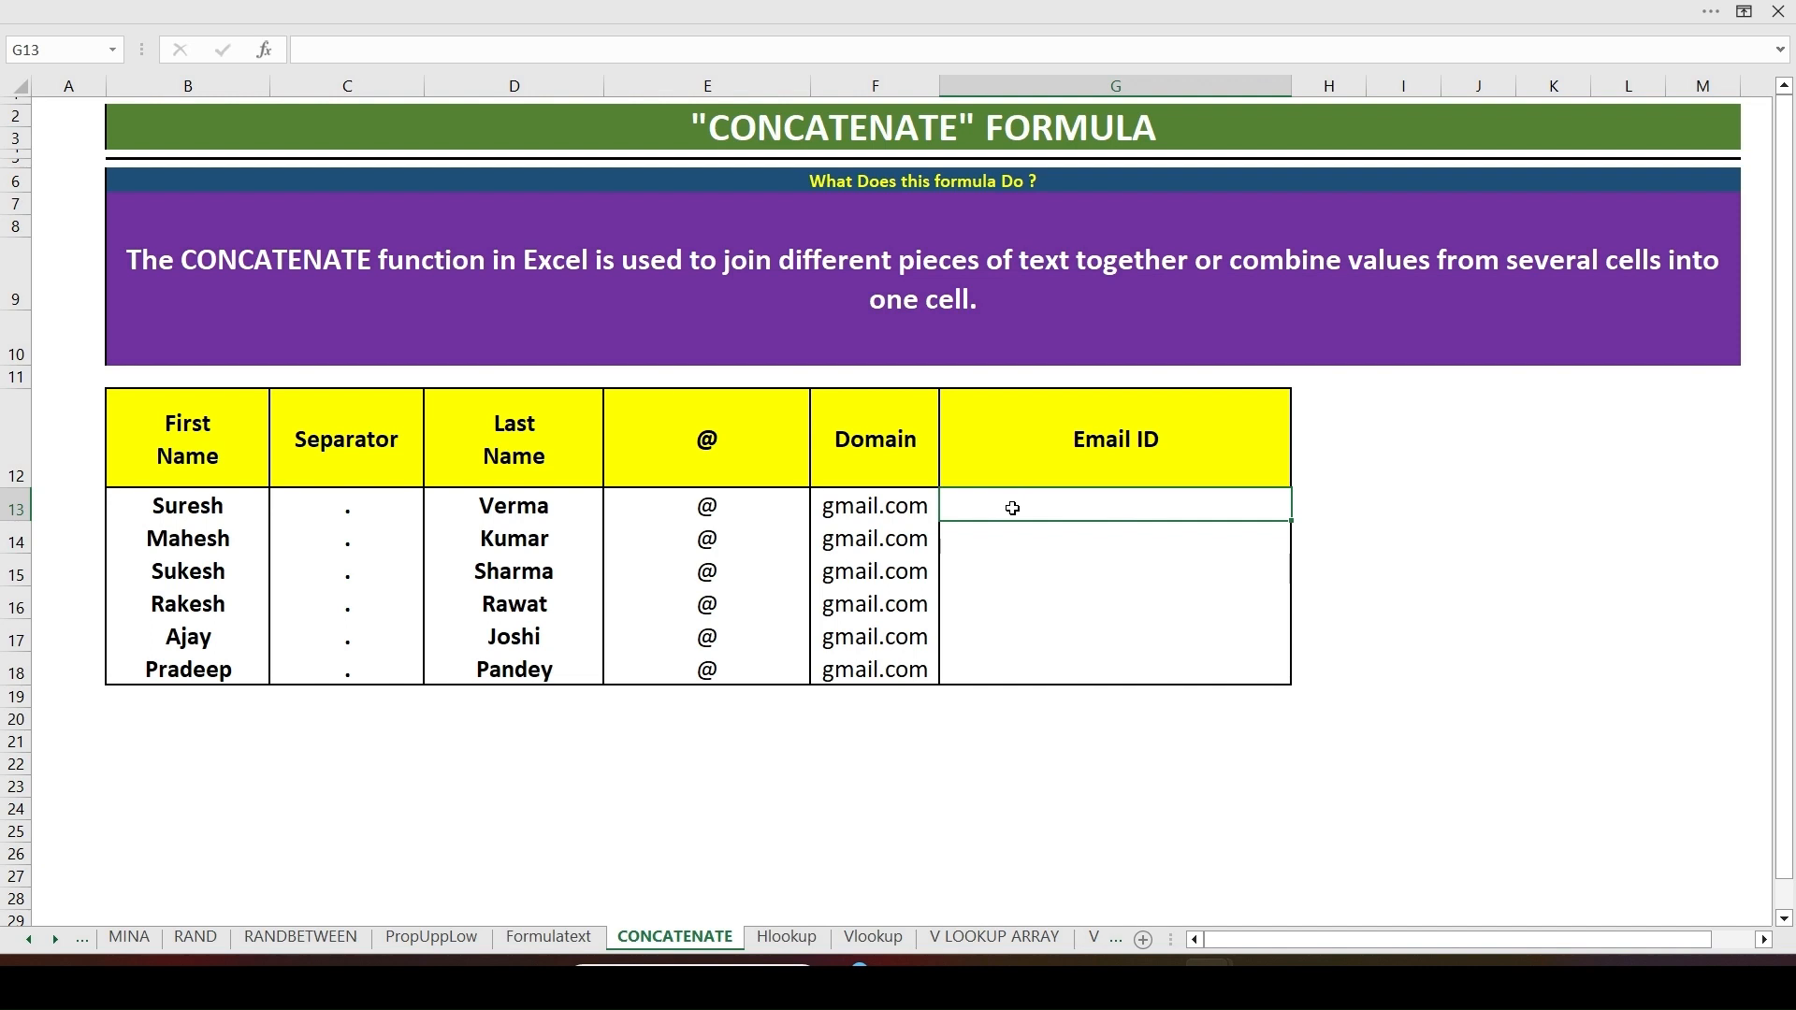
text(=CONCA)
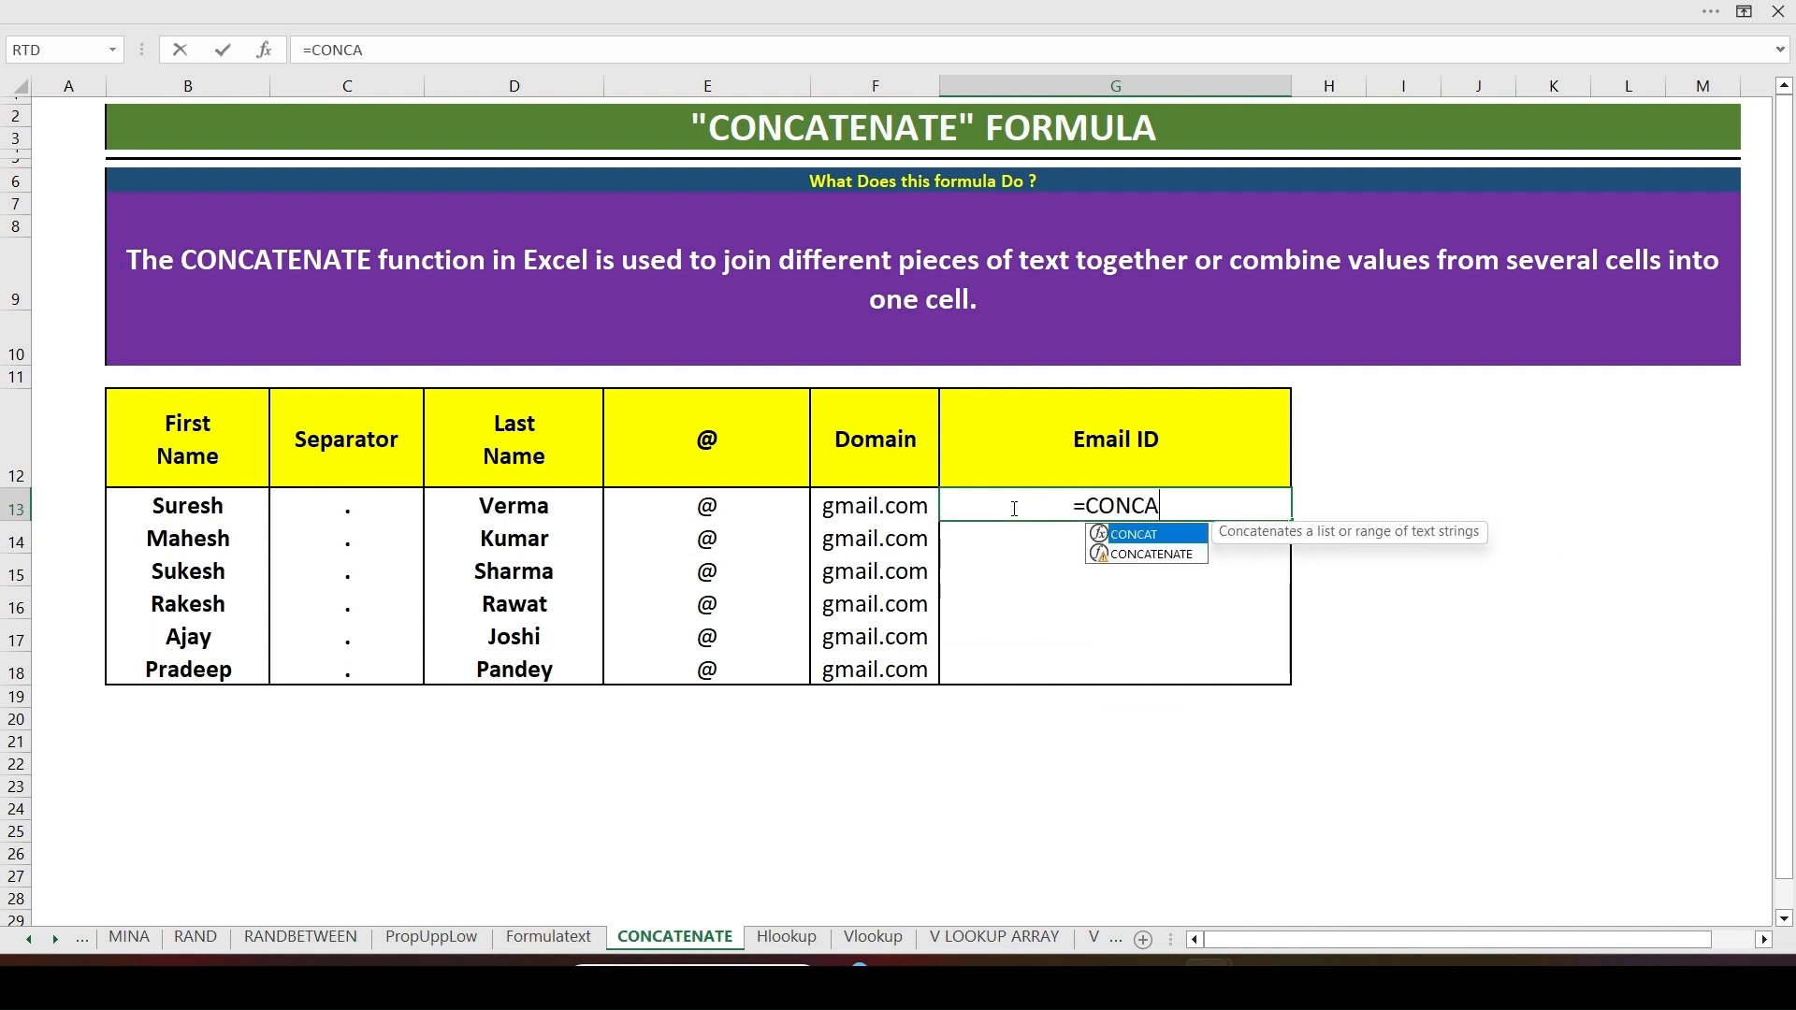
key(Down)
key(Tab)
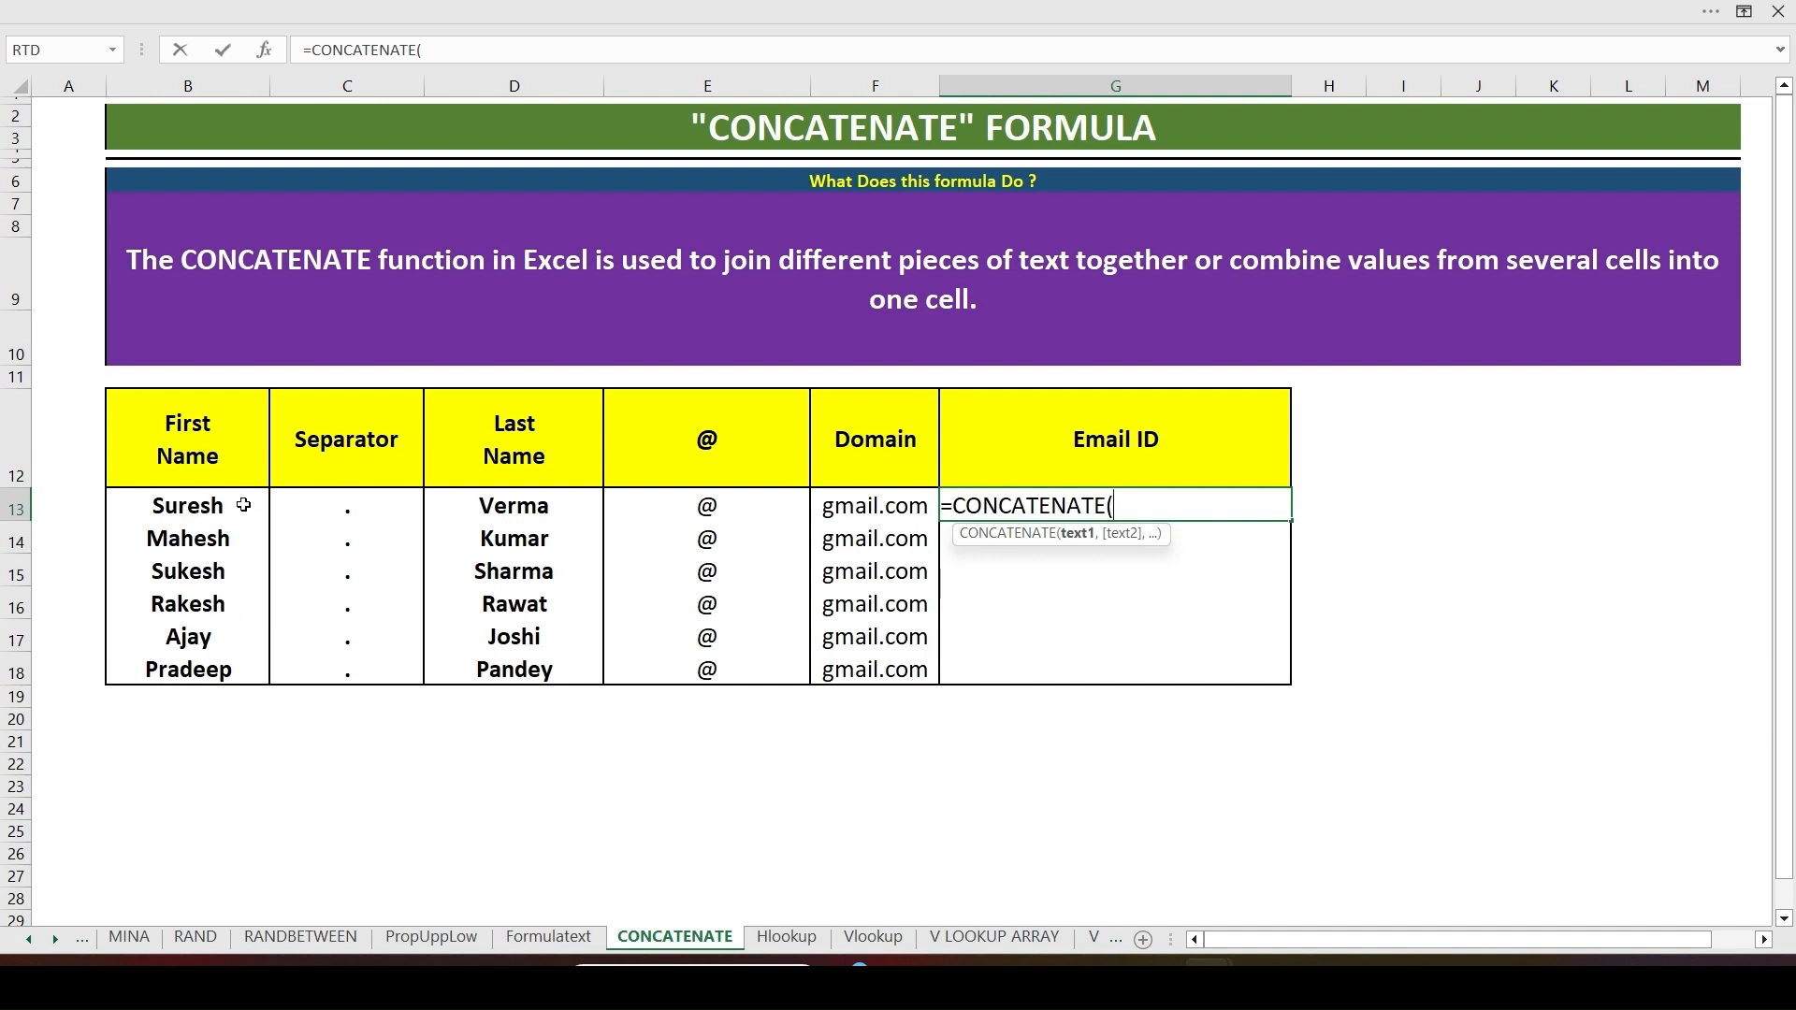
click(200, 504)
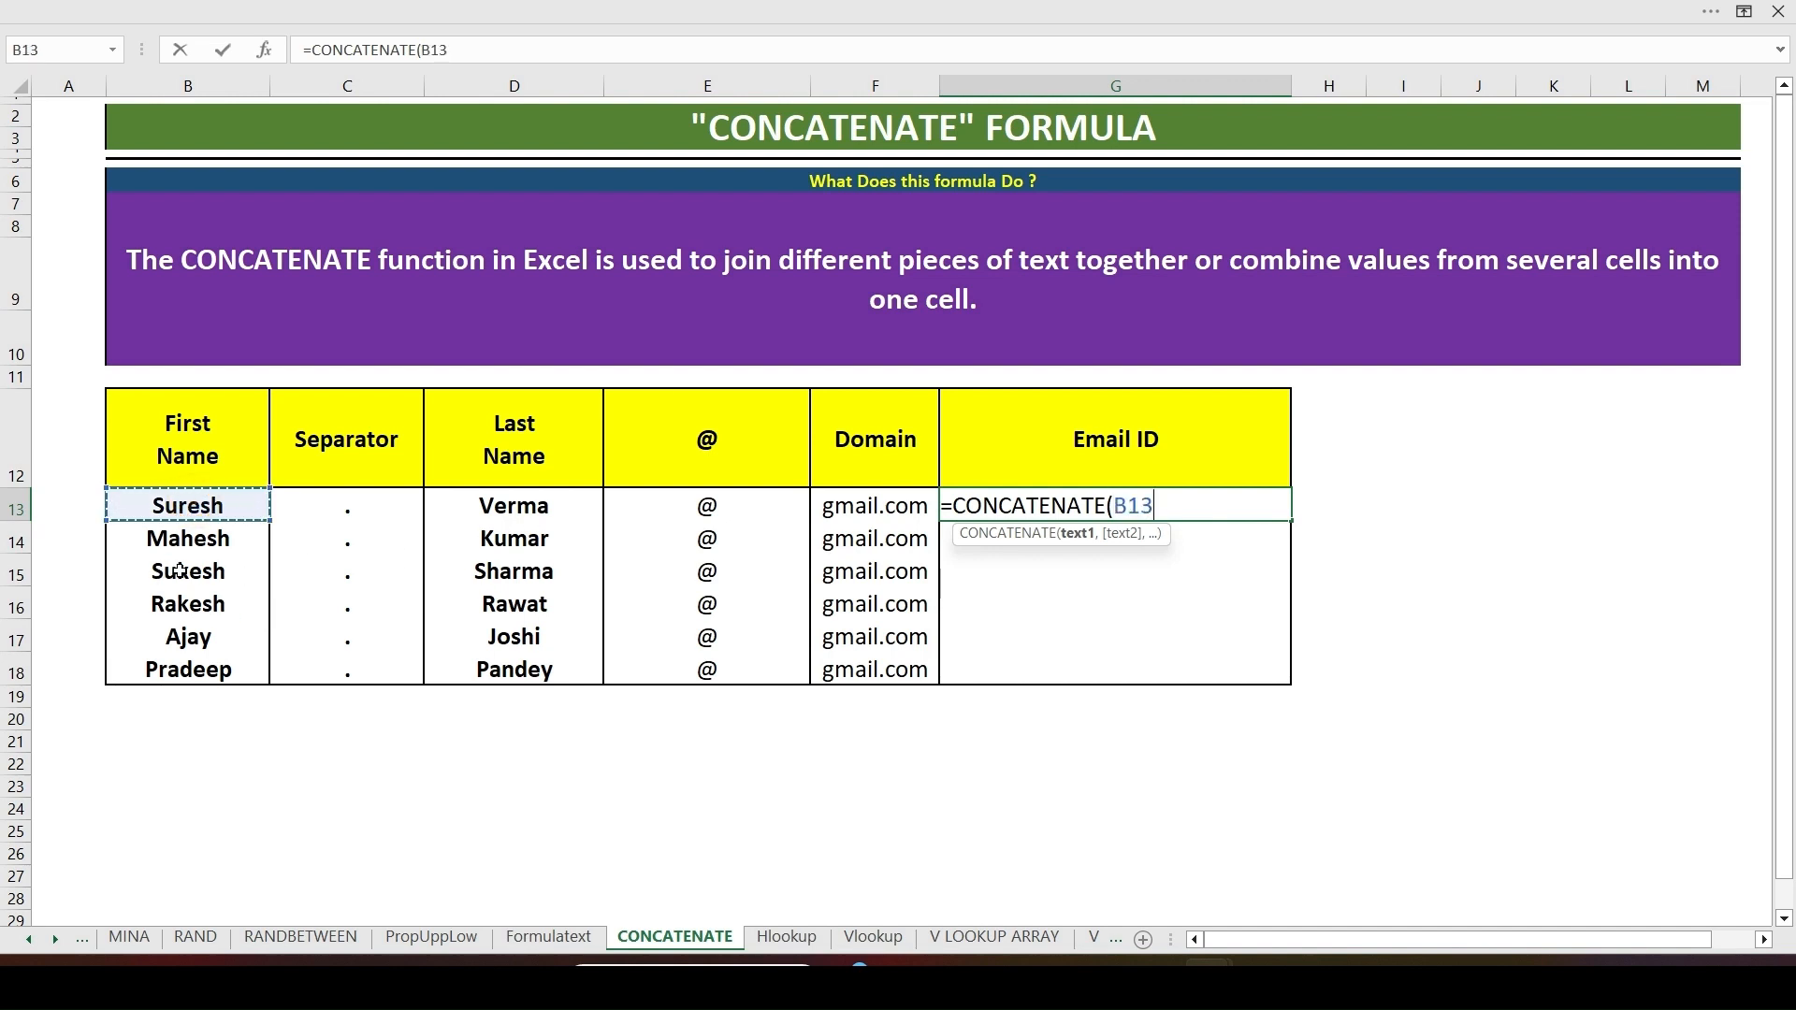
text(,)
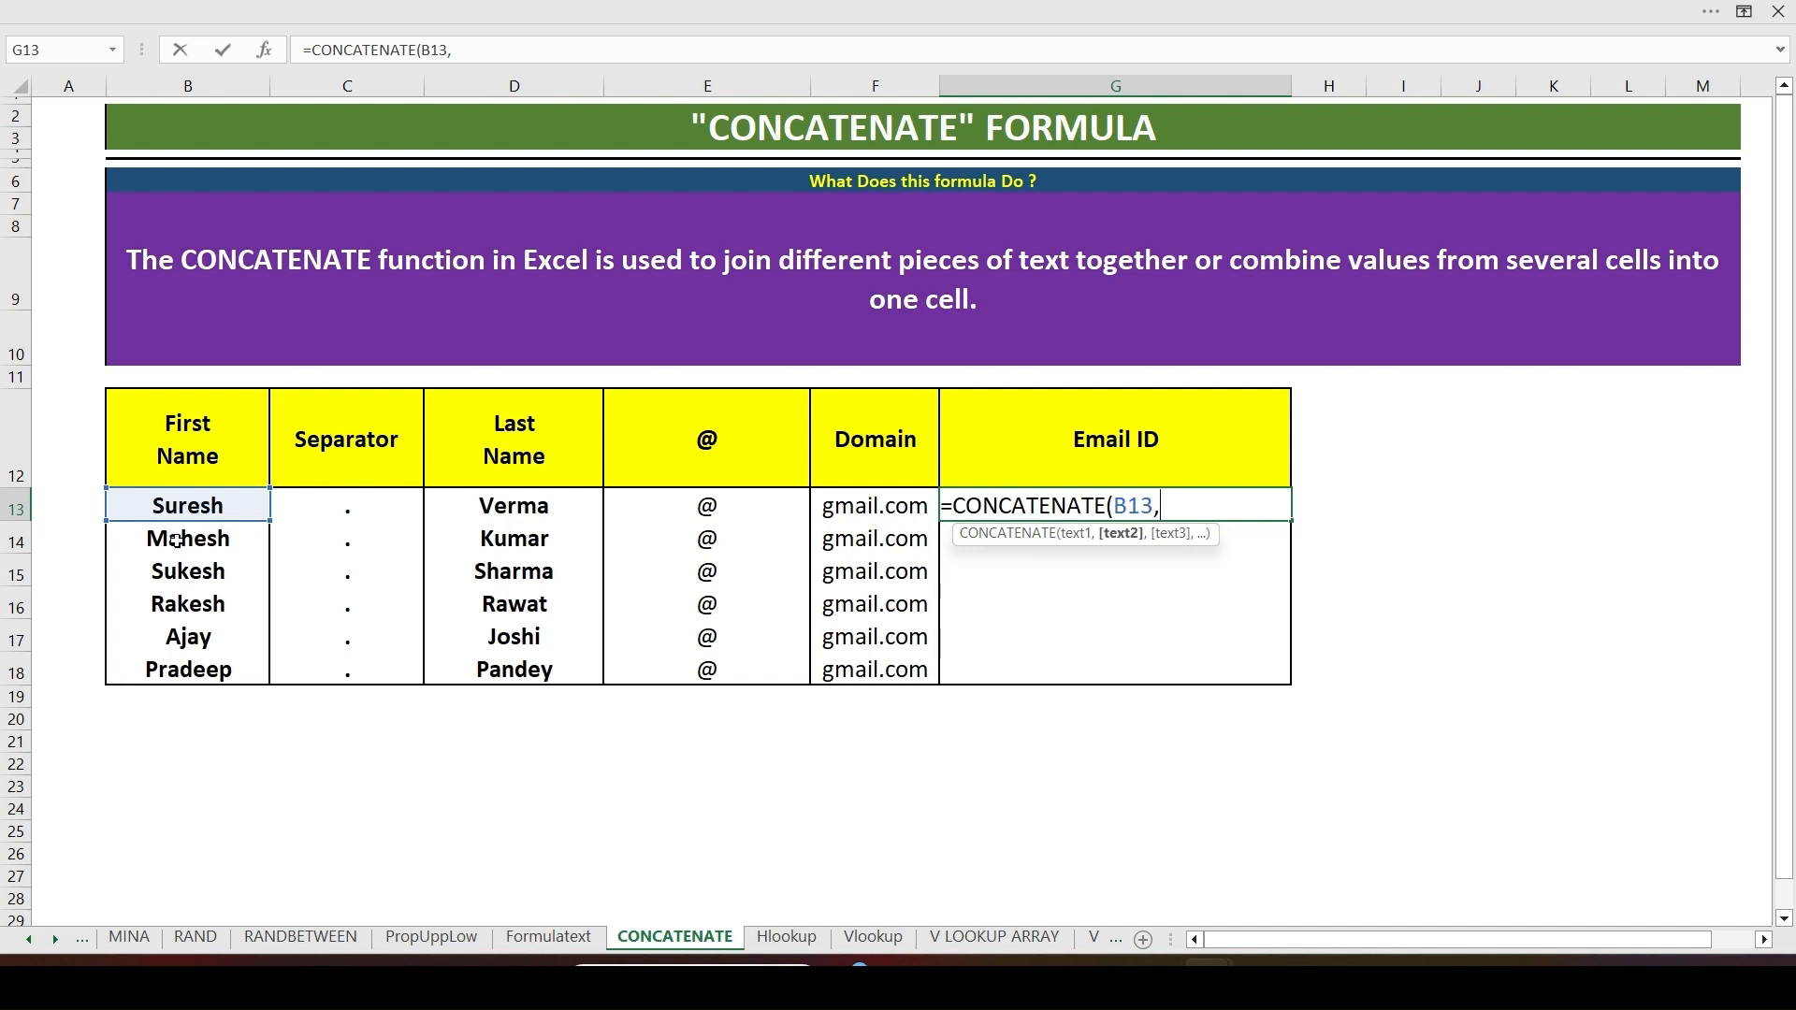
click(355, 505)
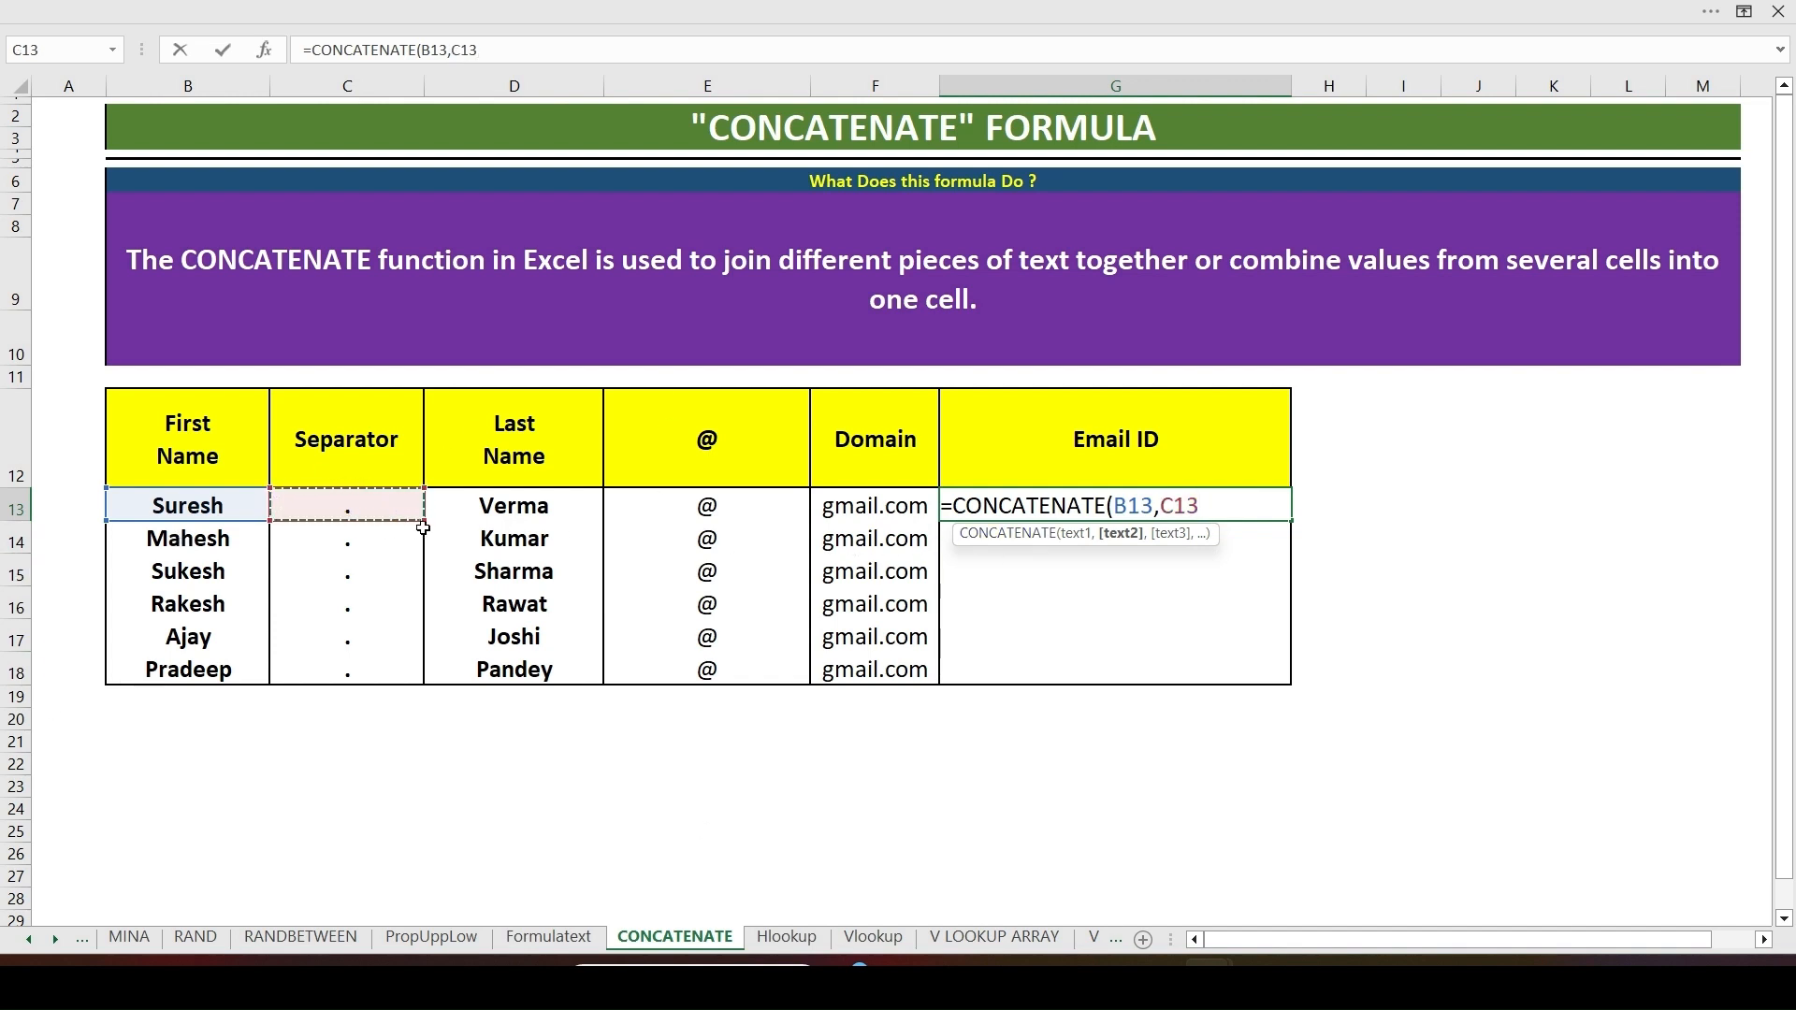
text(,)
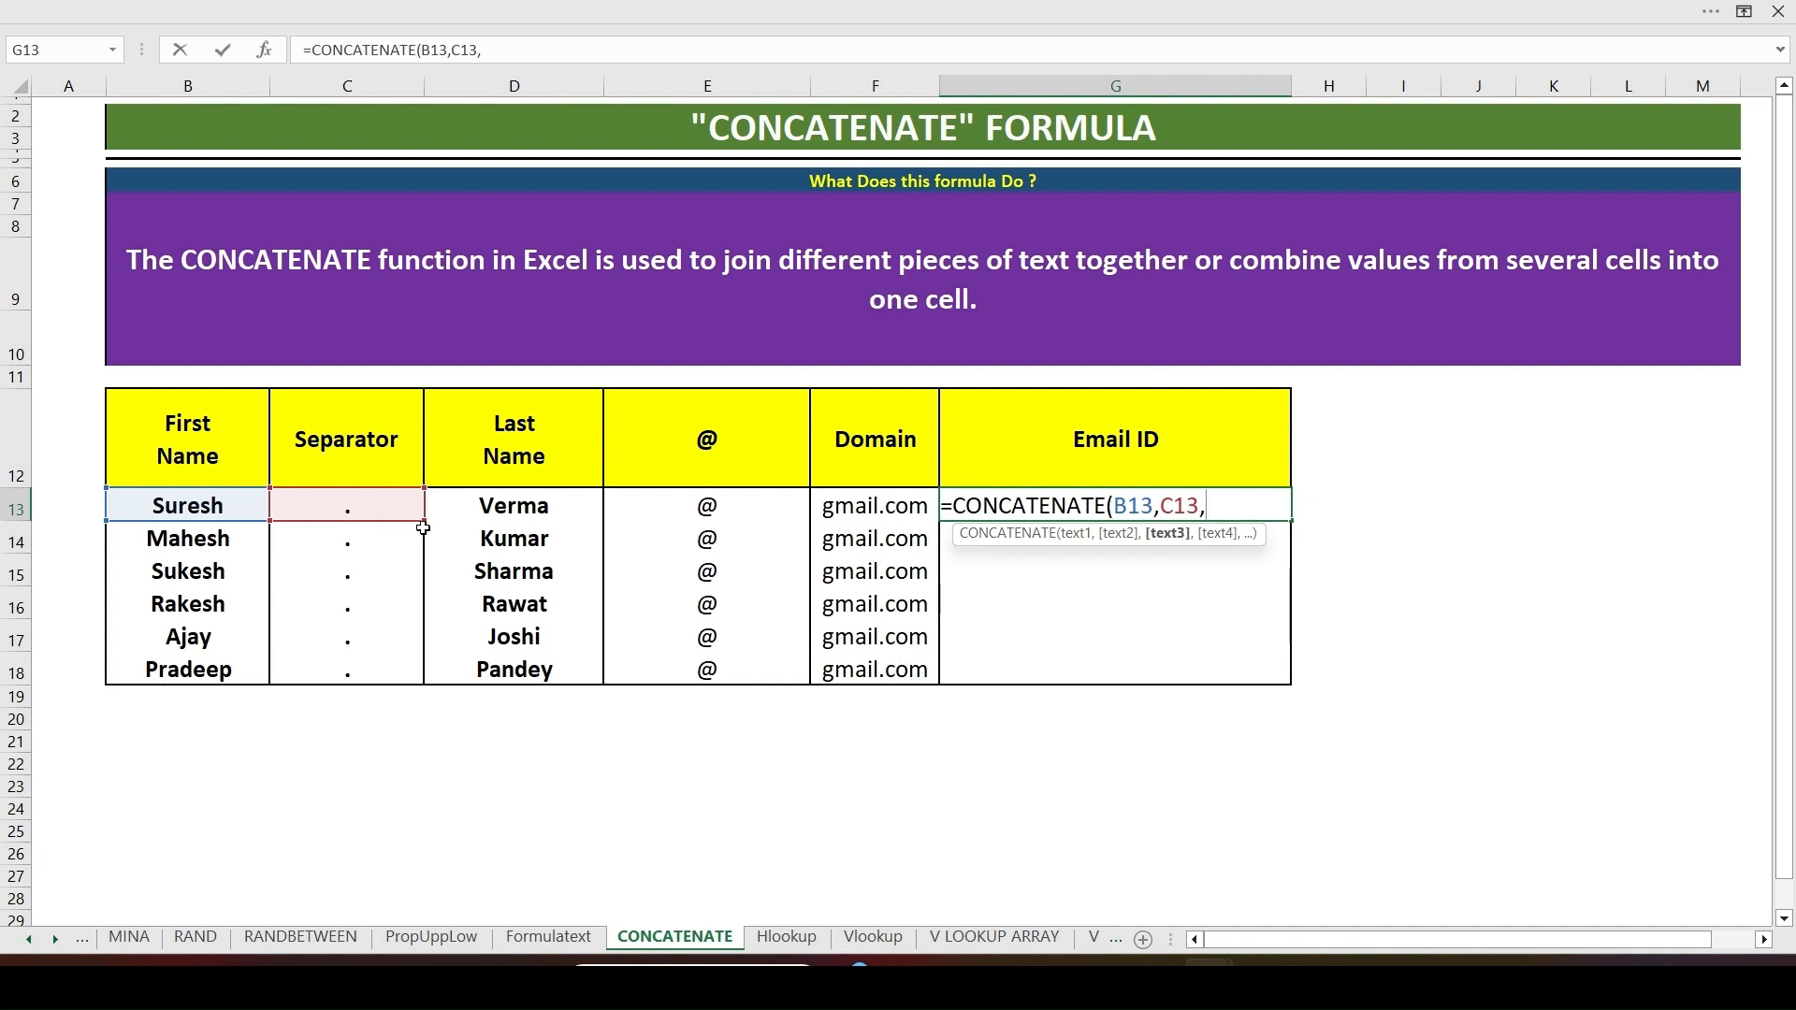
click(506, 506)
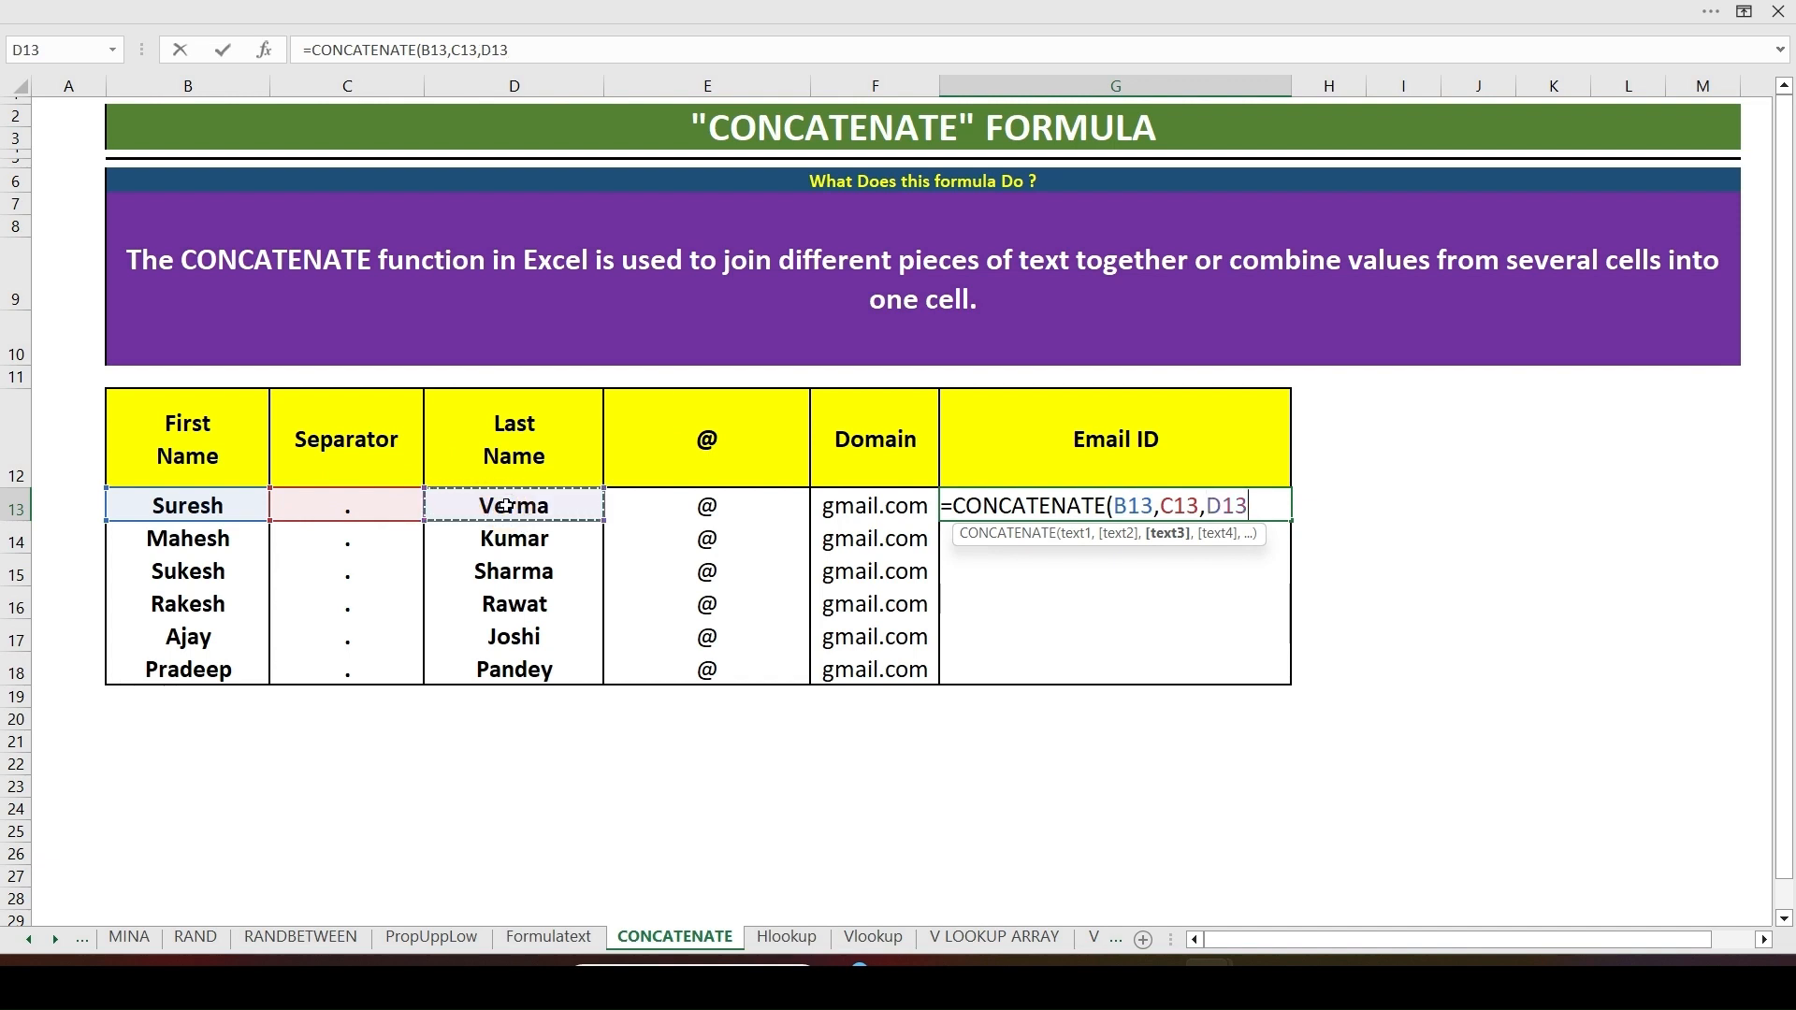
text(,)
click(650, 509)
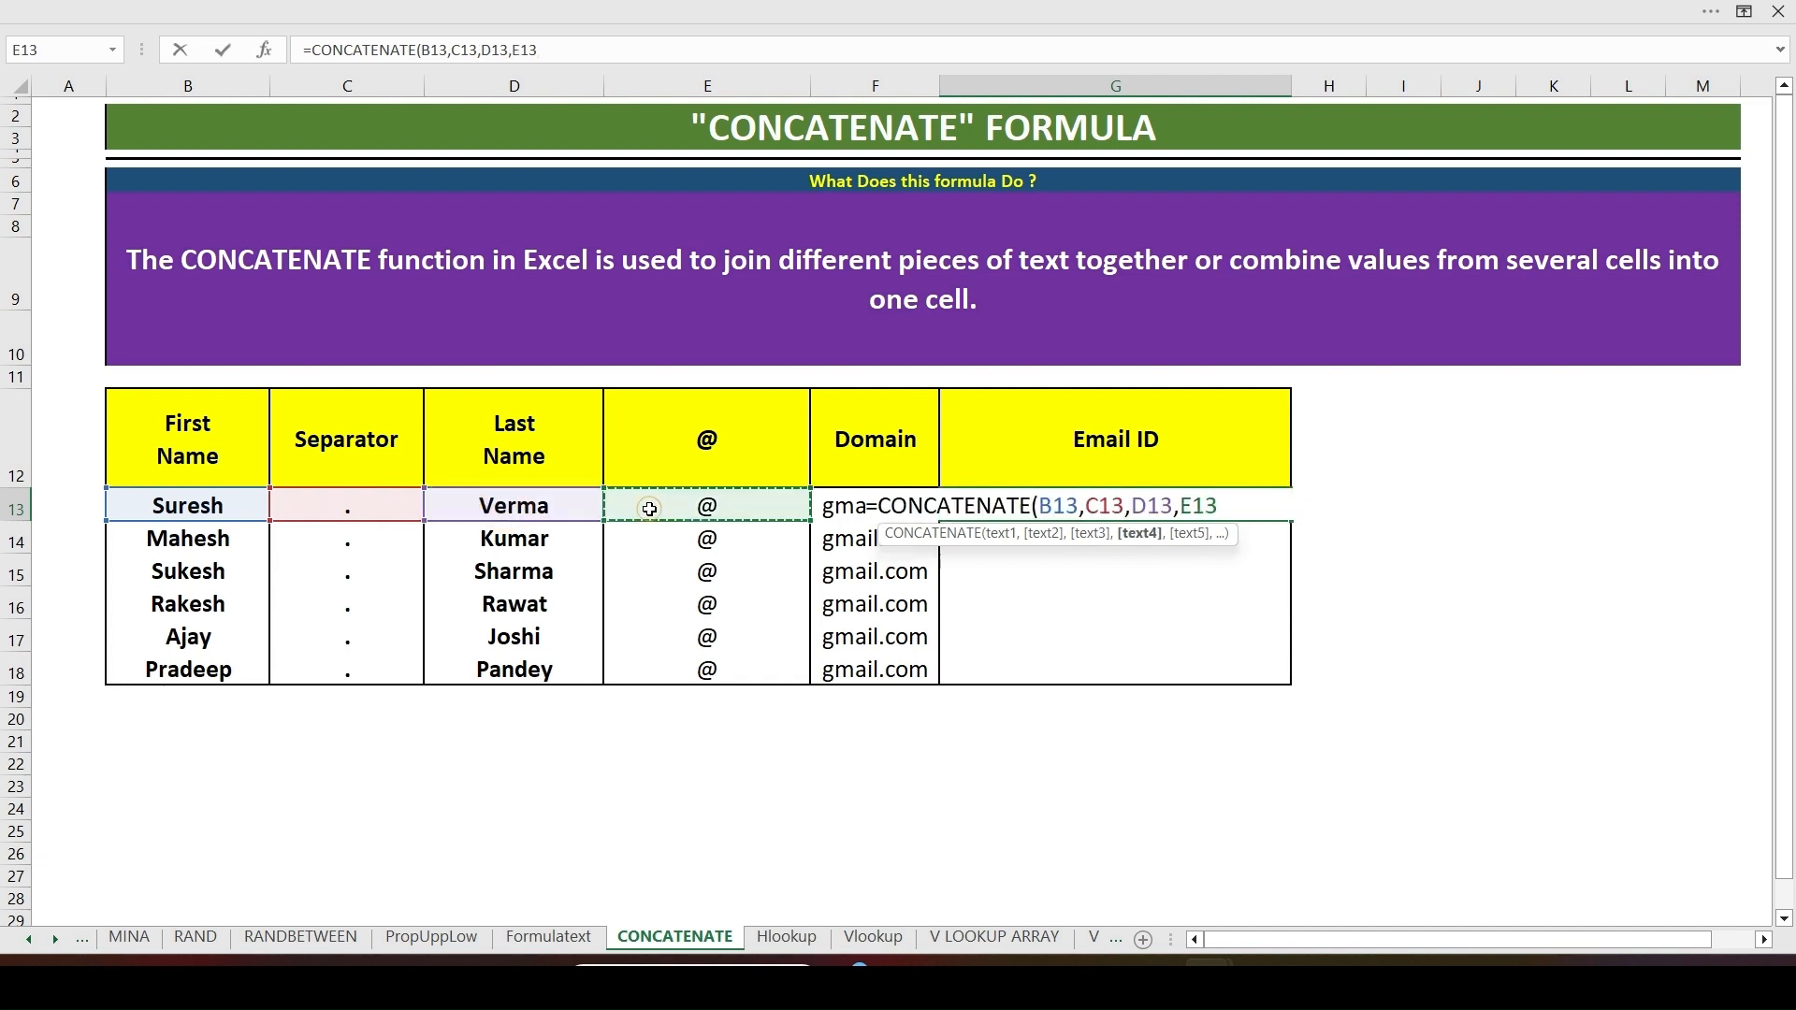
text(,)
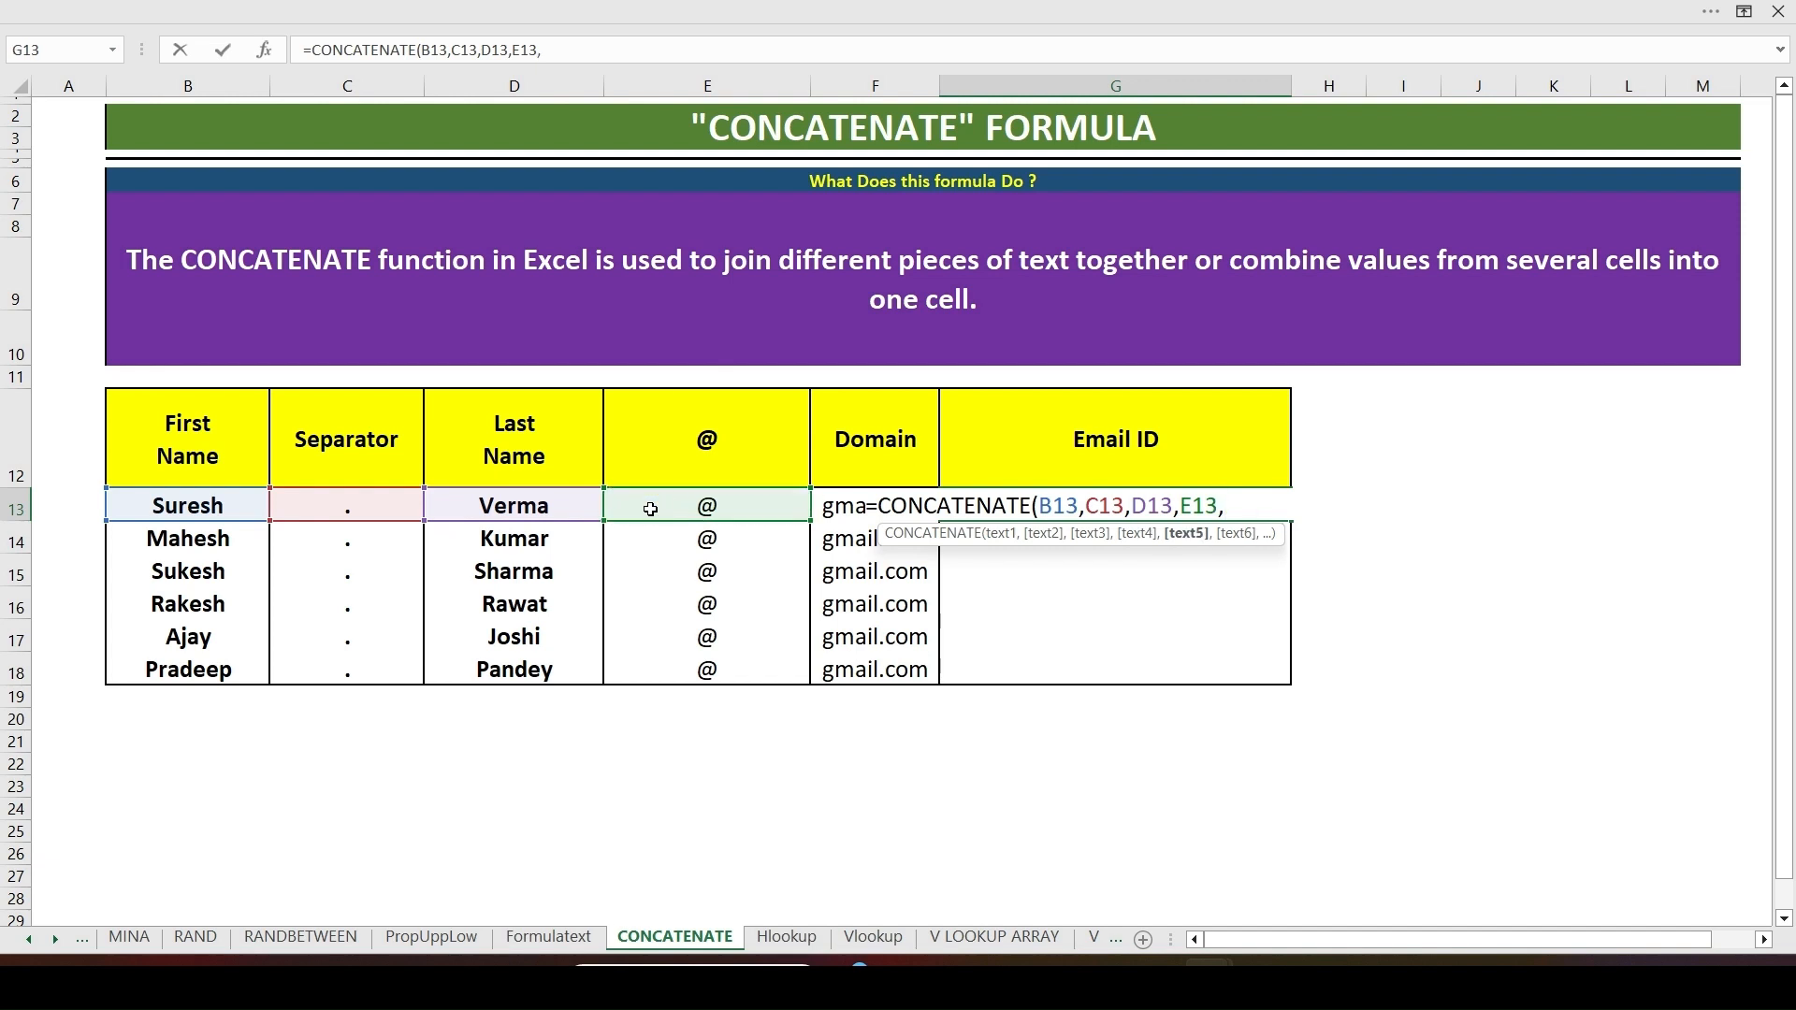
click(838, 507)
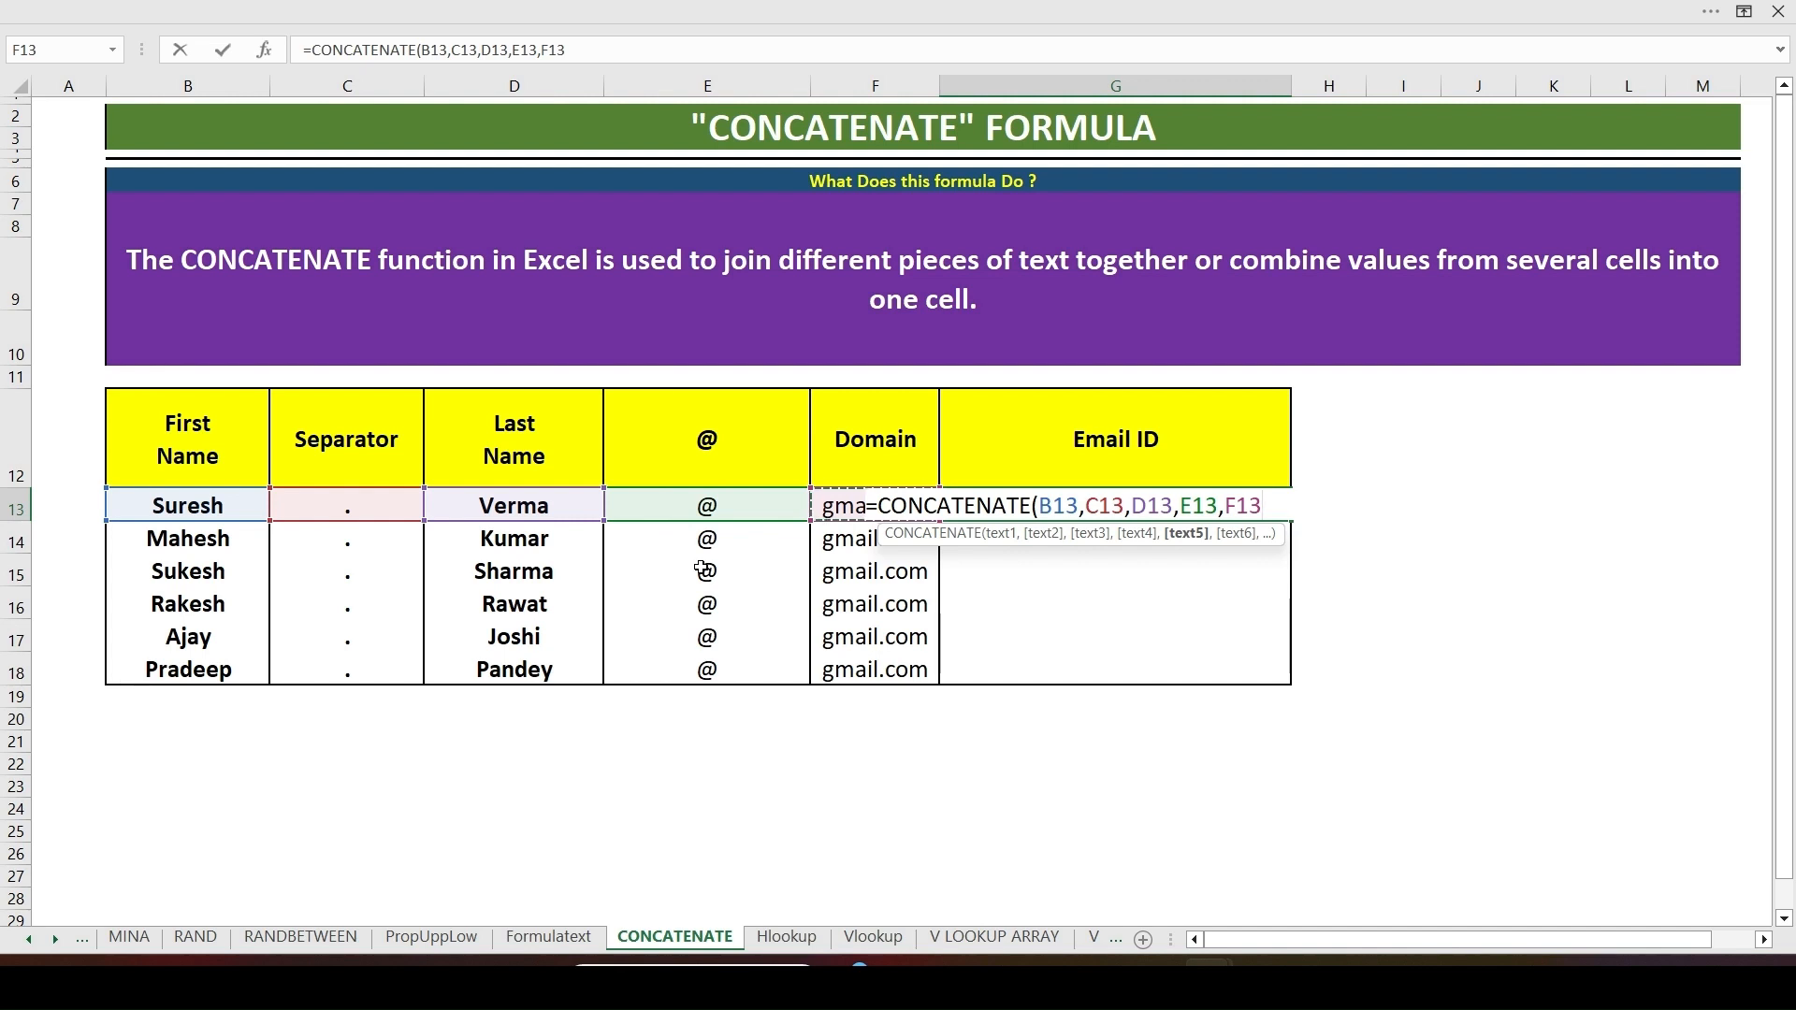
text())
key(ctrl+Return)
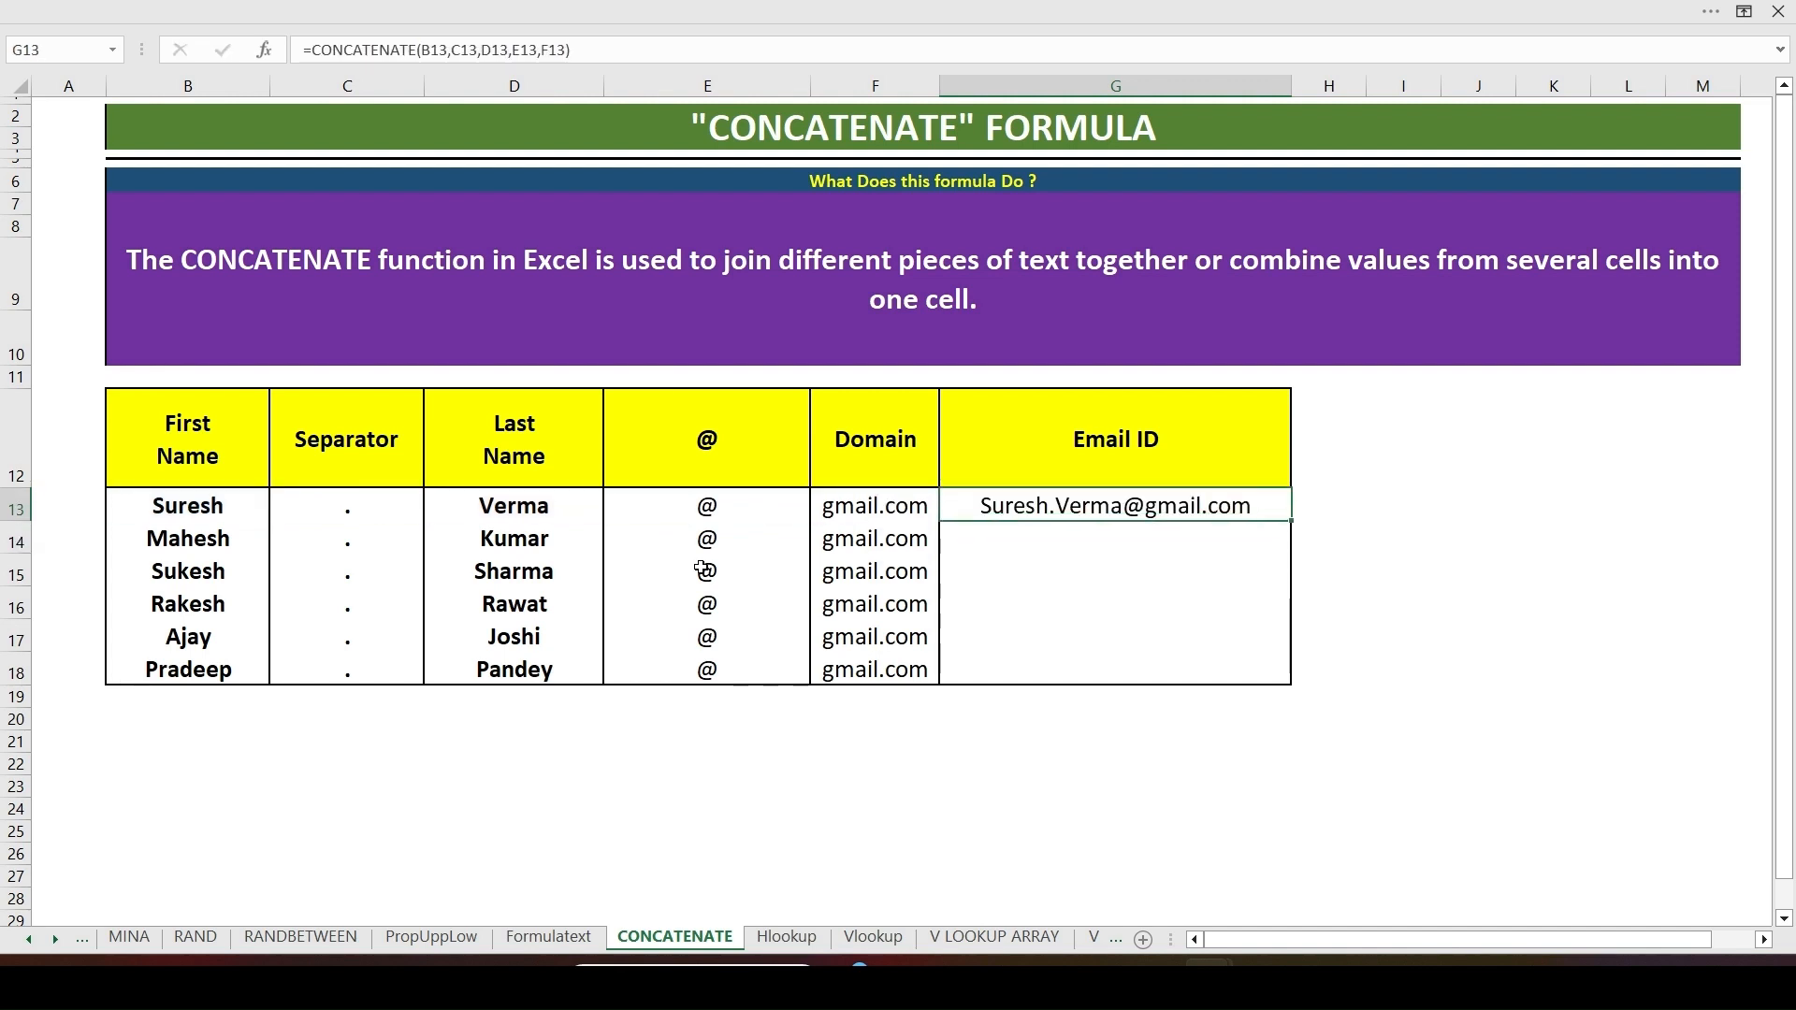
Step: Try filling the G13 formula down the Email ID column to G18, and undo the fill
drag(179, 507, 888, 508)
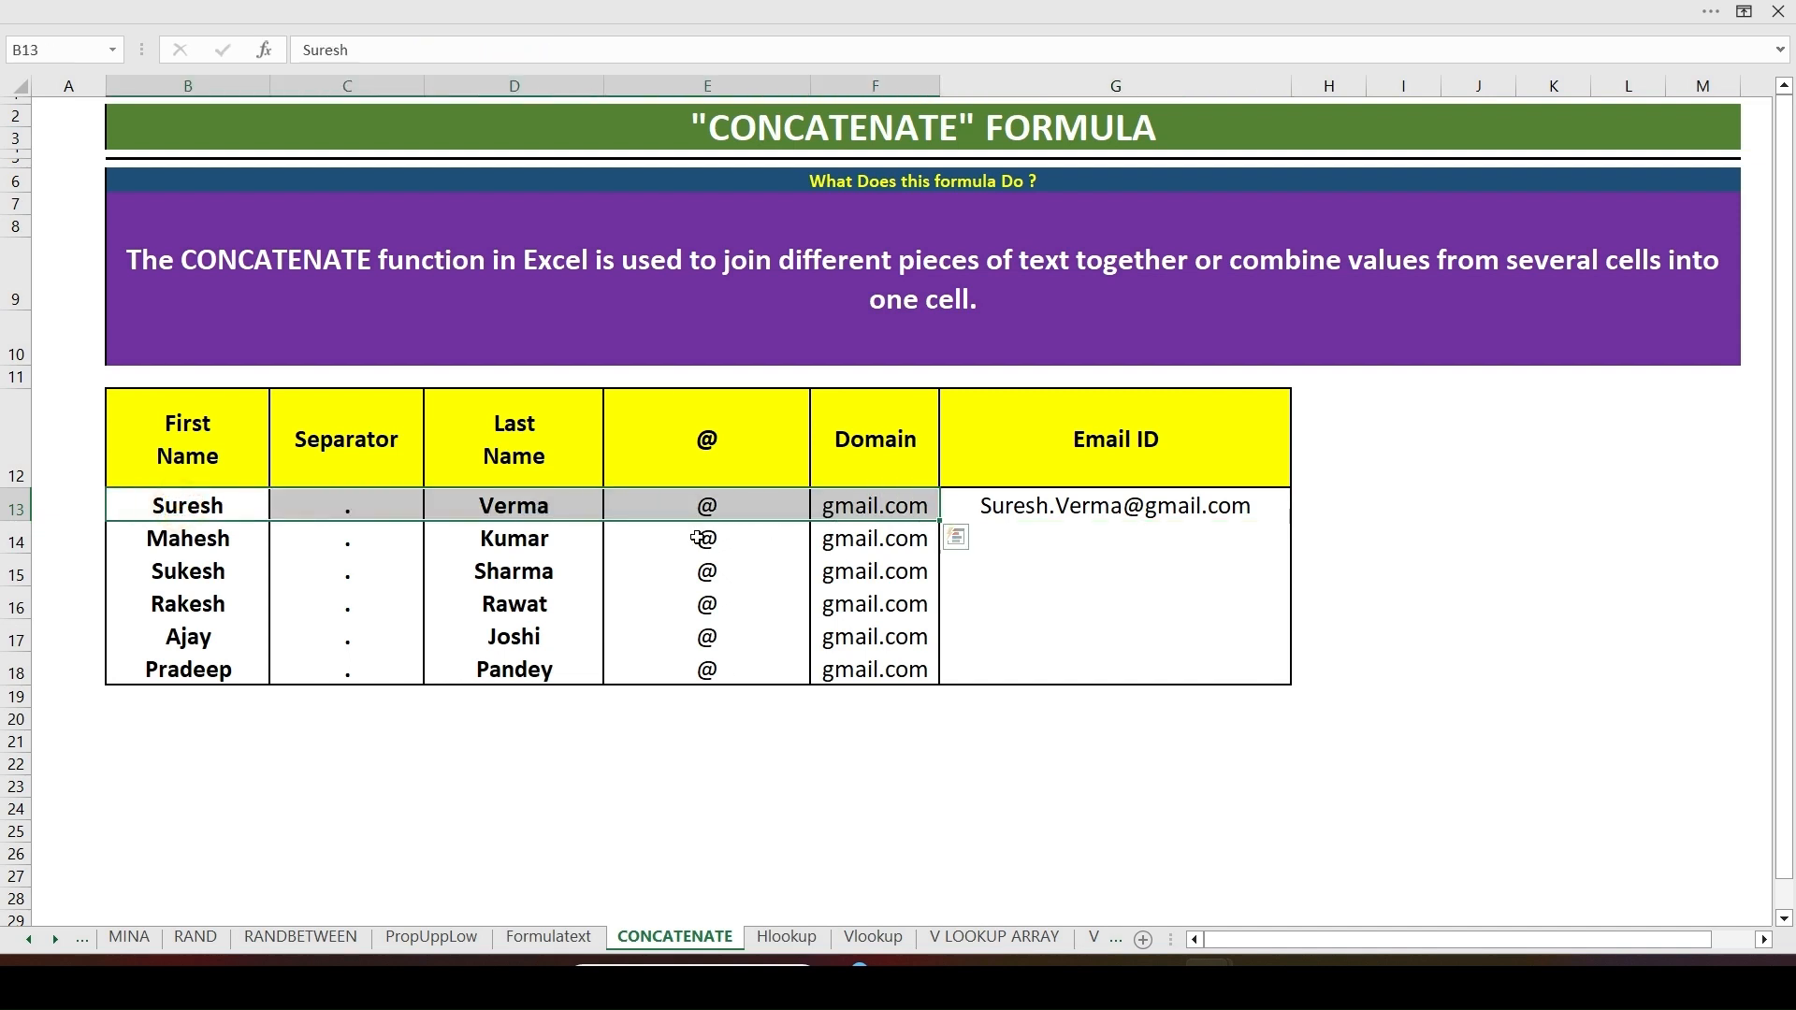
click(1032, 512)
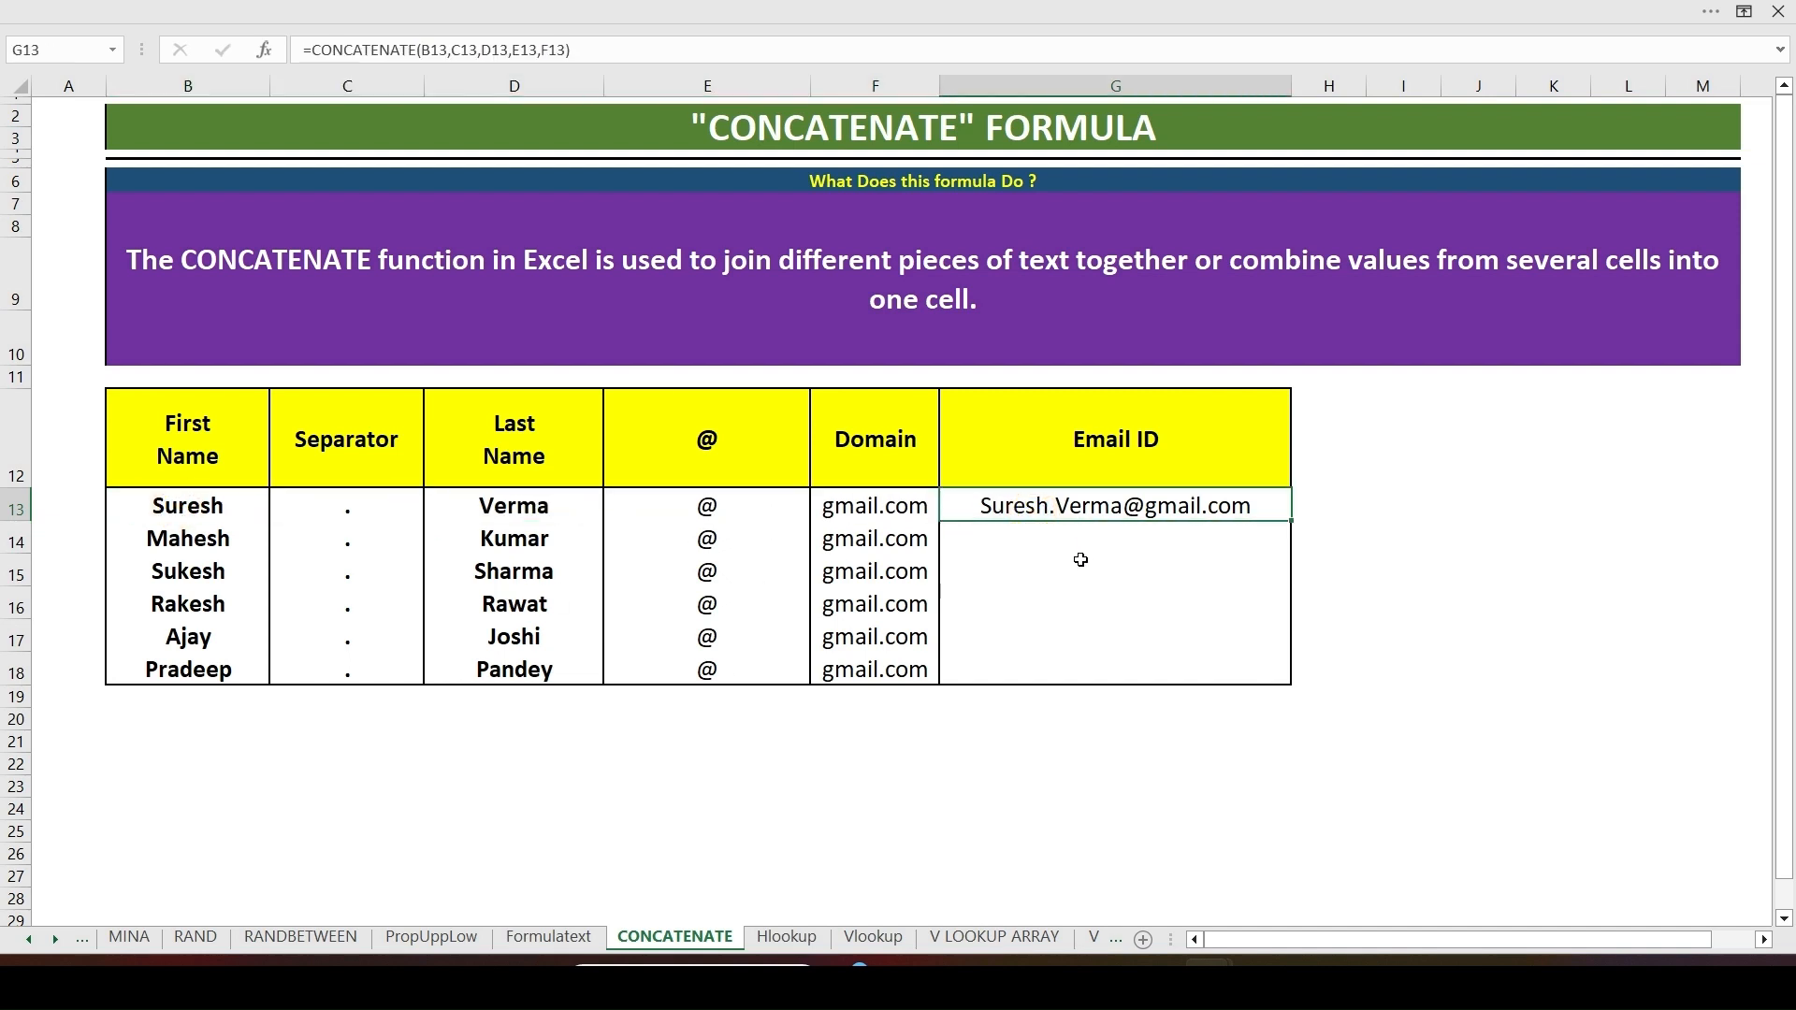
double_click(1291, 521)
click(1076, 573)
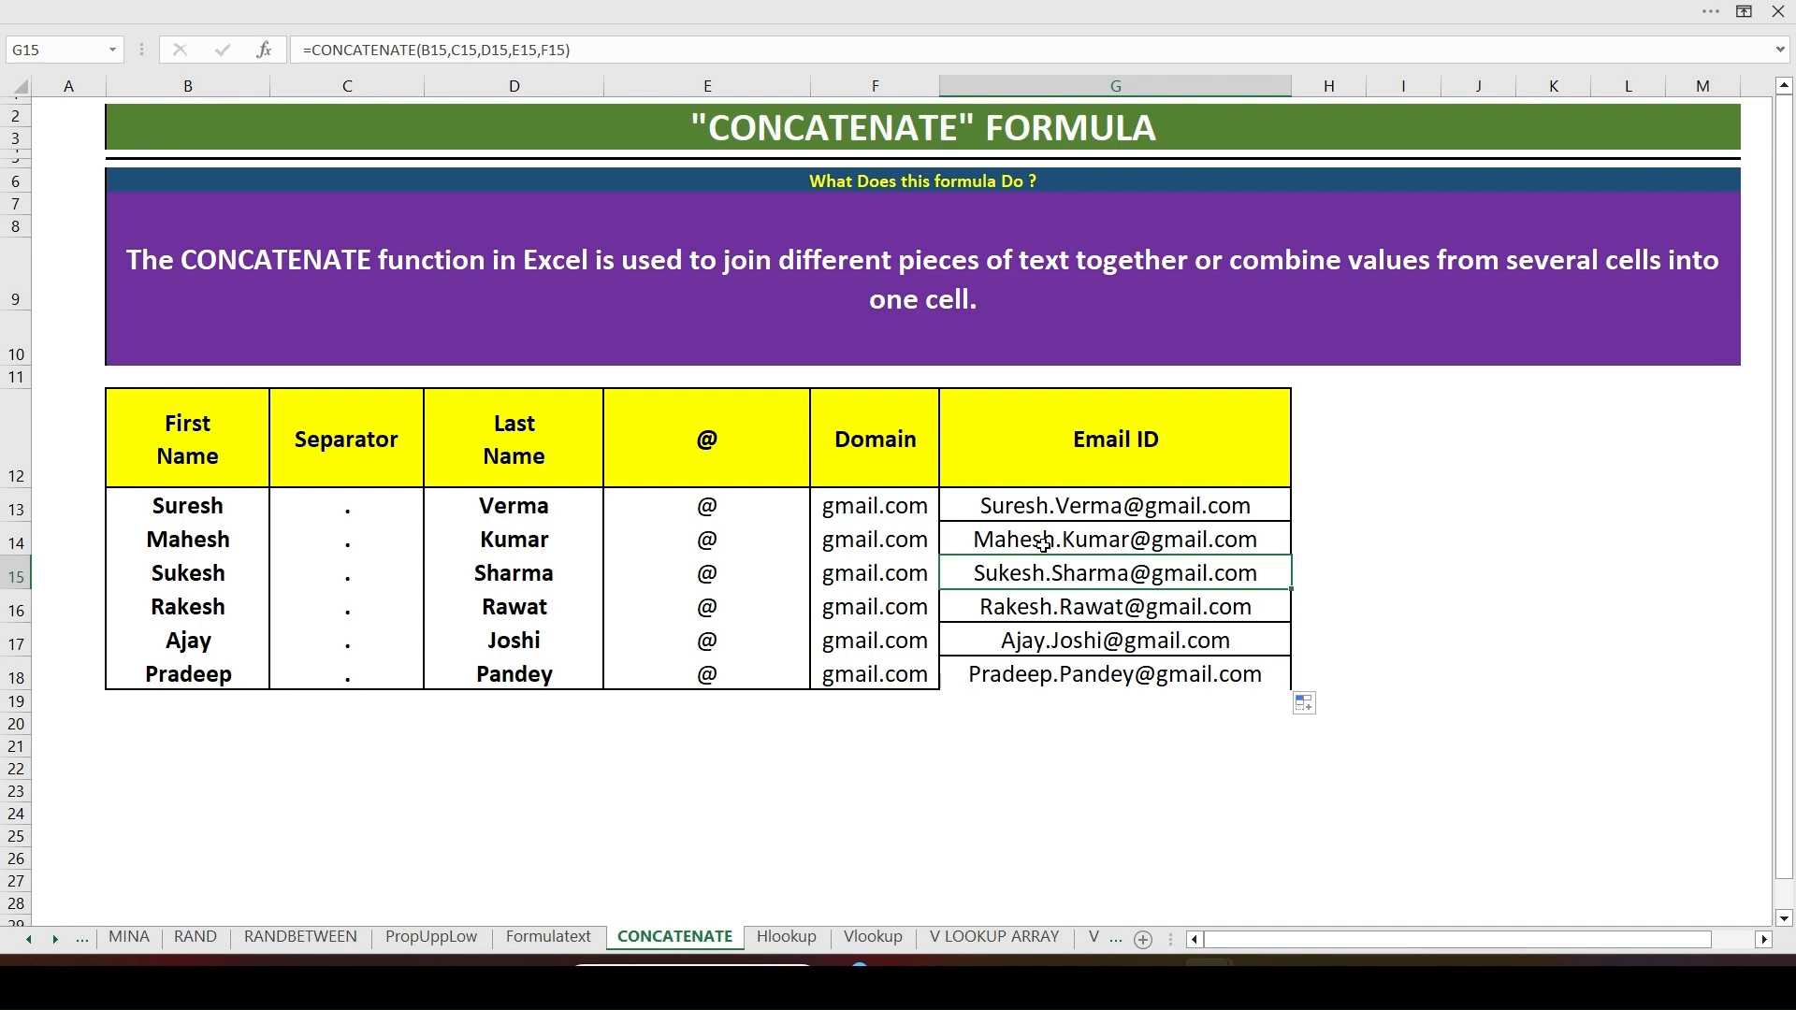
key(ctrl+z)
Step: Copy the G13 formula and paste it as formulas only down the Email ID column to G18
key(Up)
key(Down)
key(ctrl+c)
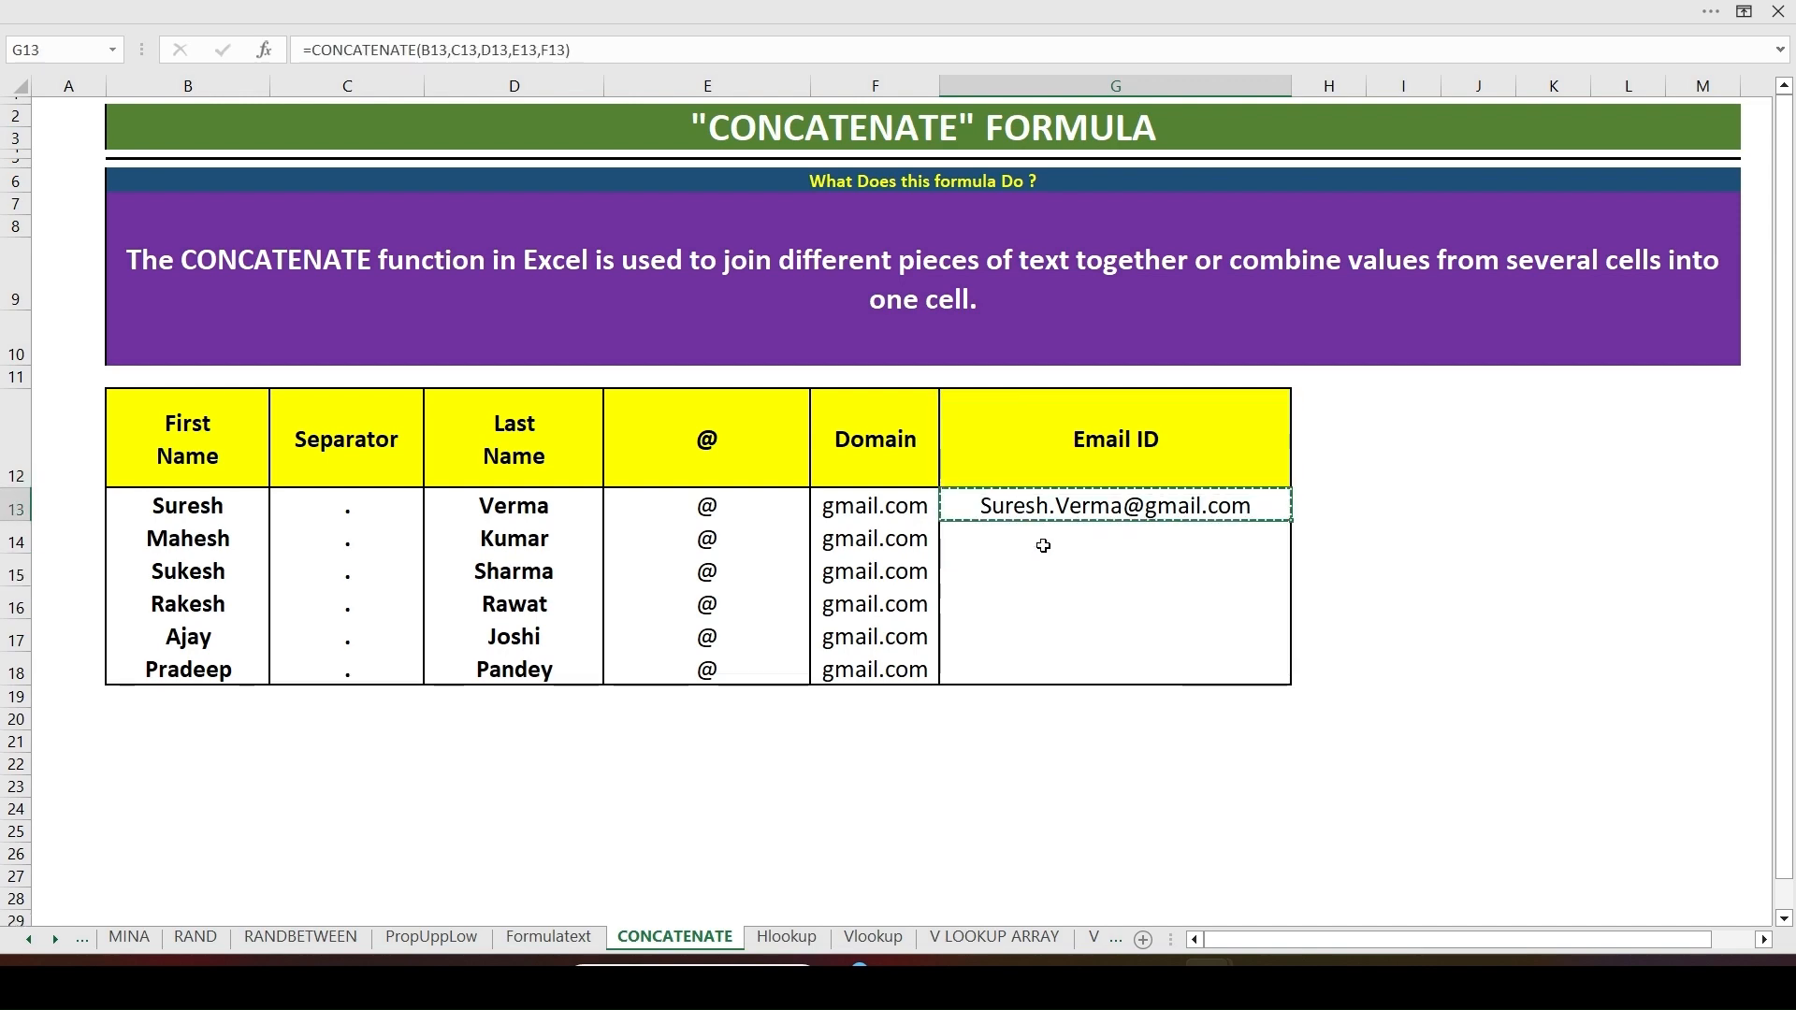
key(Left)
key(ctrl+Down)
key(Right)
key(ctrl+shift+Up)
key(ctrl+alt+v)
key(f)
key(Return)
key(Up)
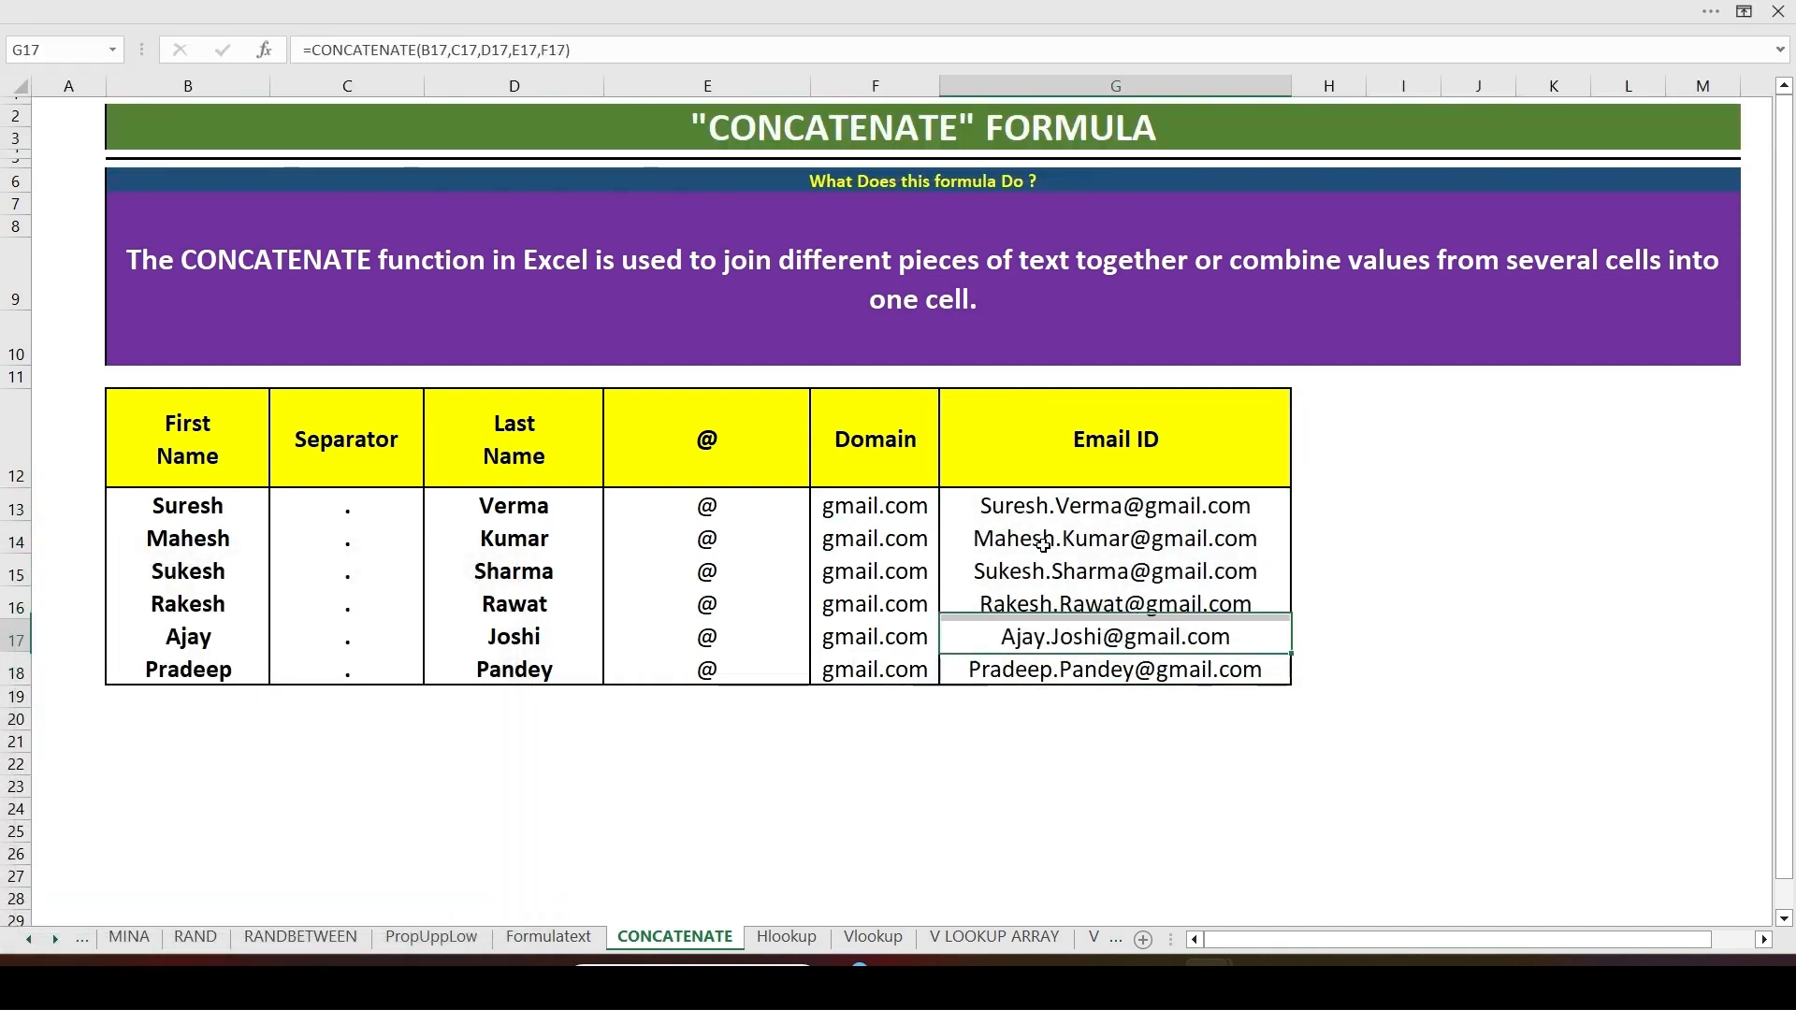
key(ctrl+Up)
key(Down)
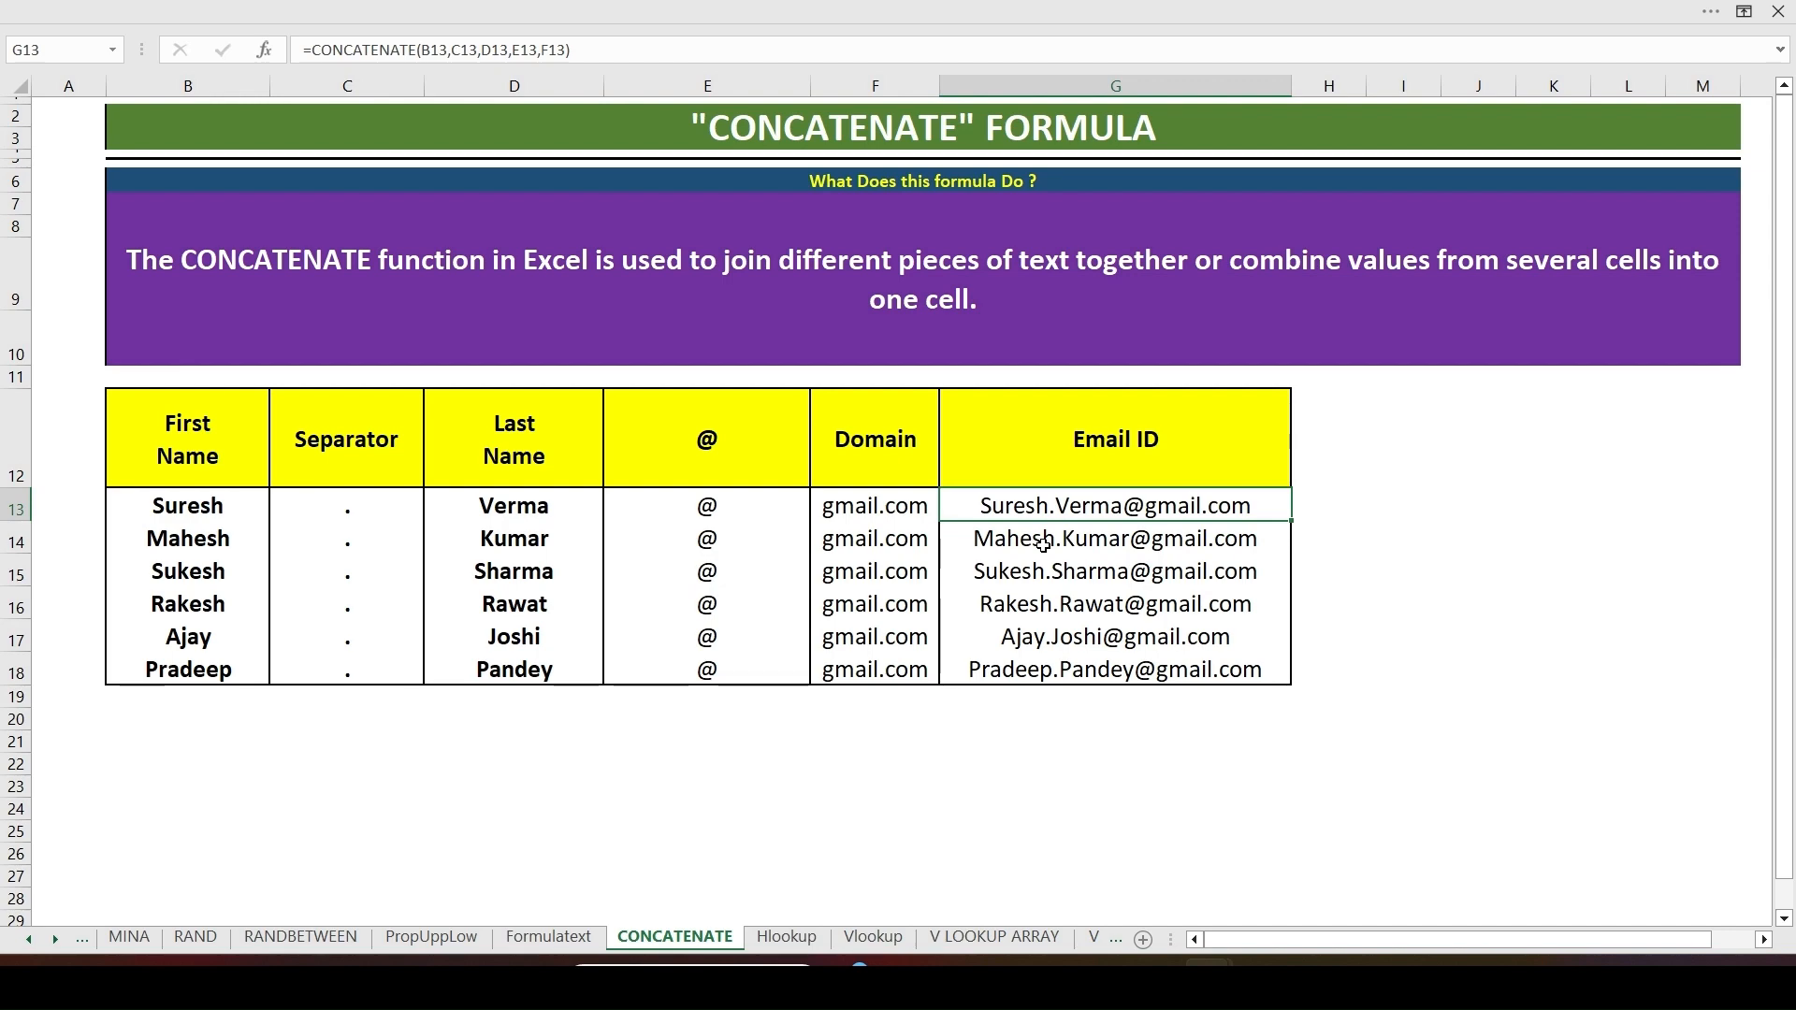
Step: Enter CustomerA in D25, in the empty area below the email table
scroll(1044, 543, down, 3)
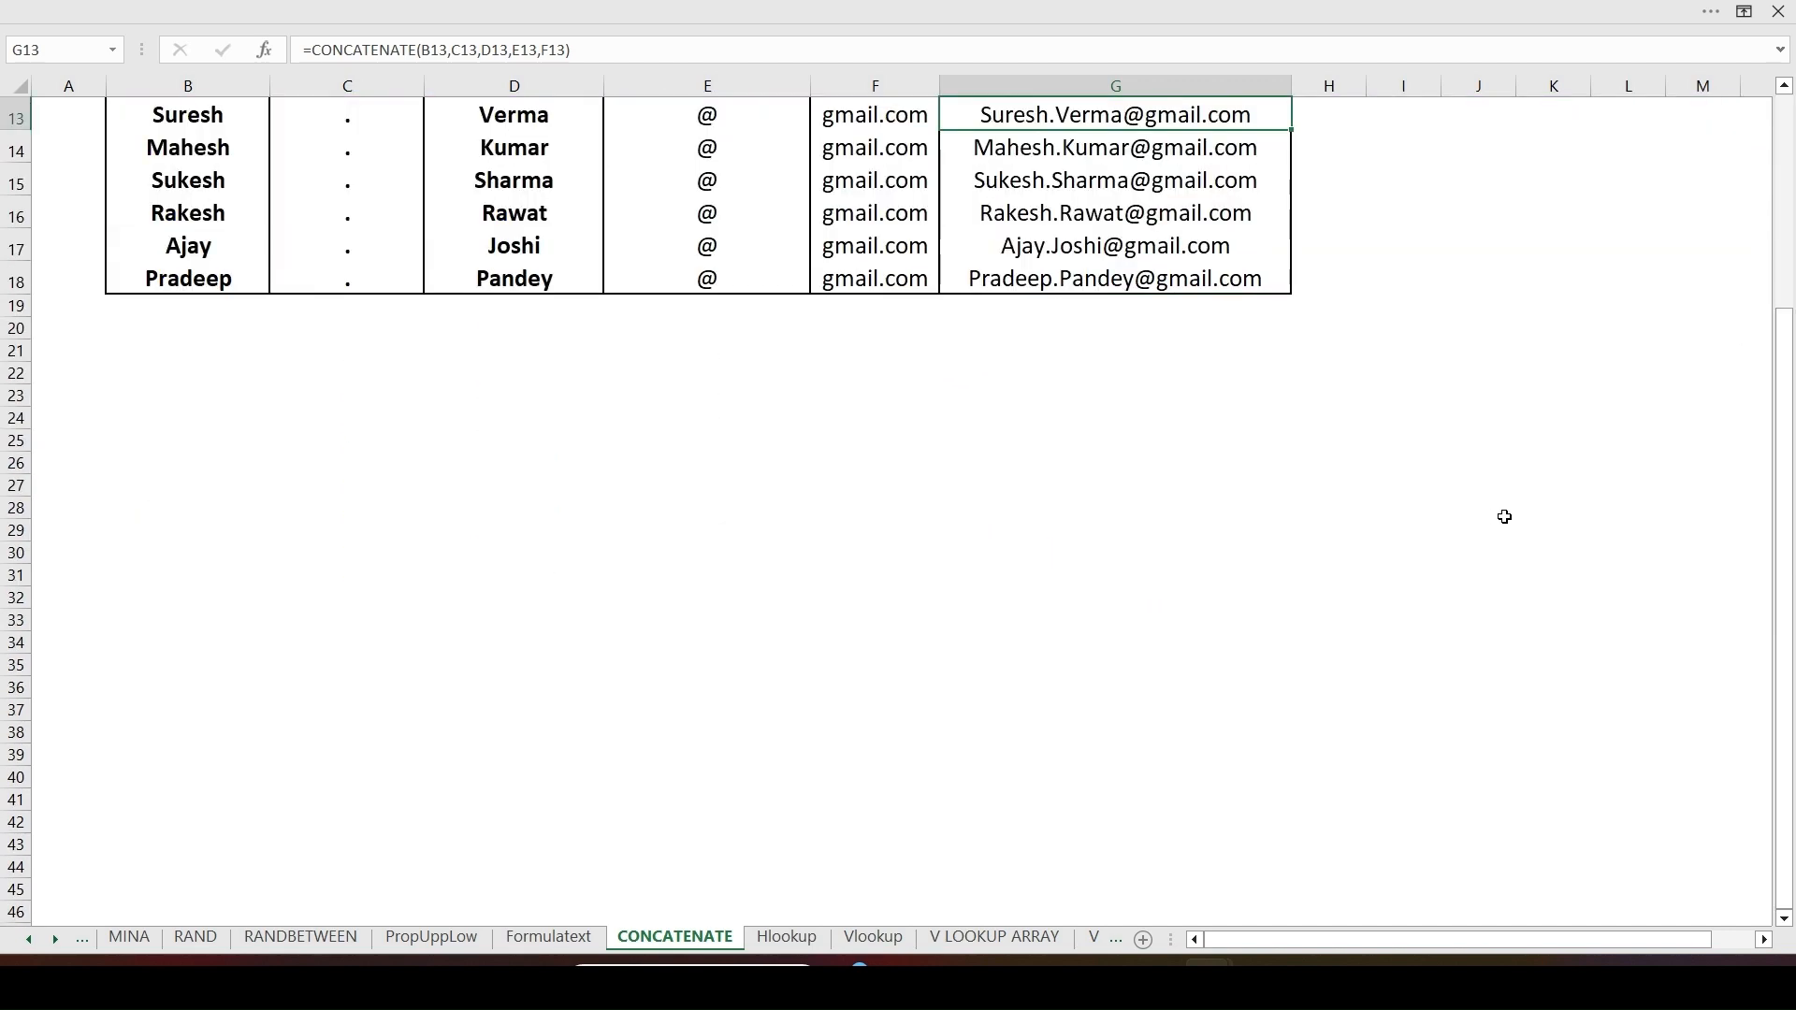
click(574, 436)
text(cUSTOME)
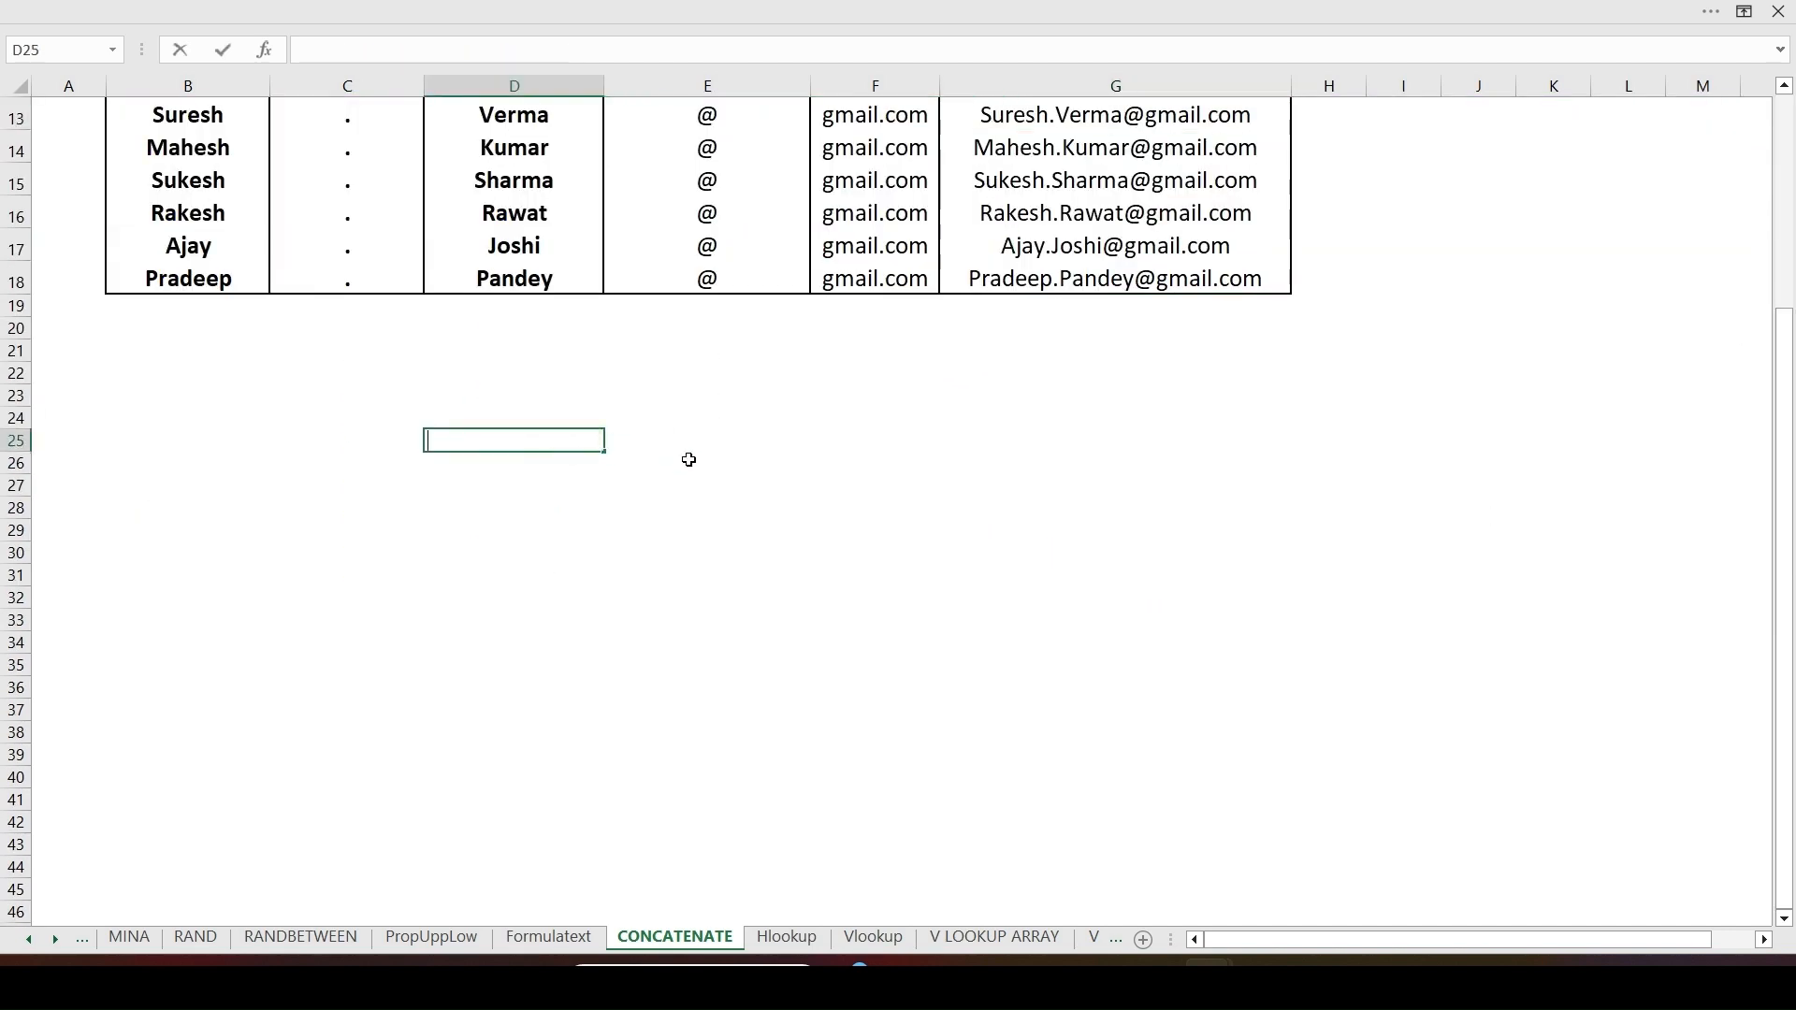
text(Ra)
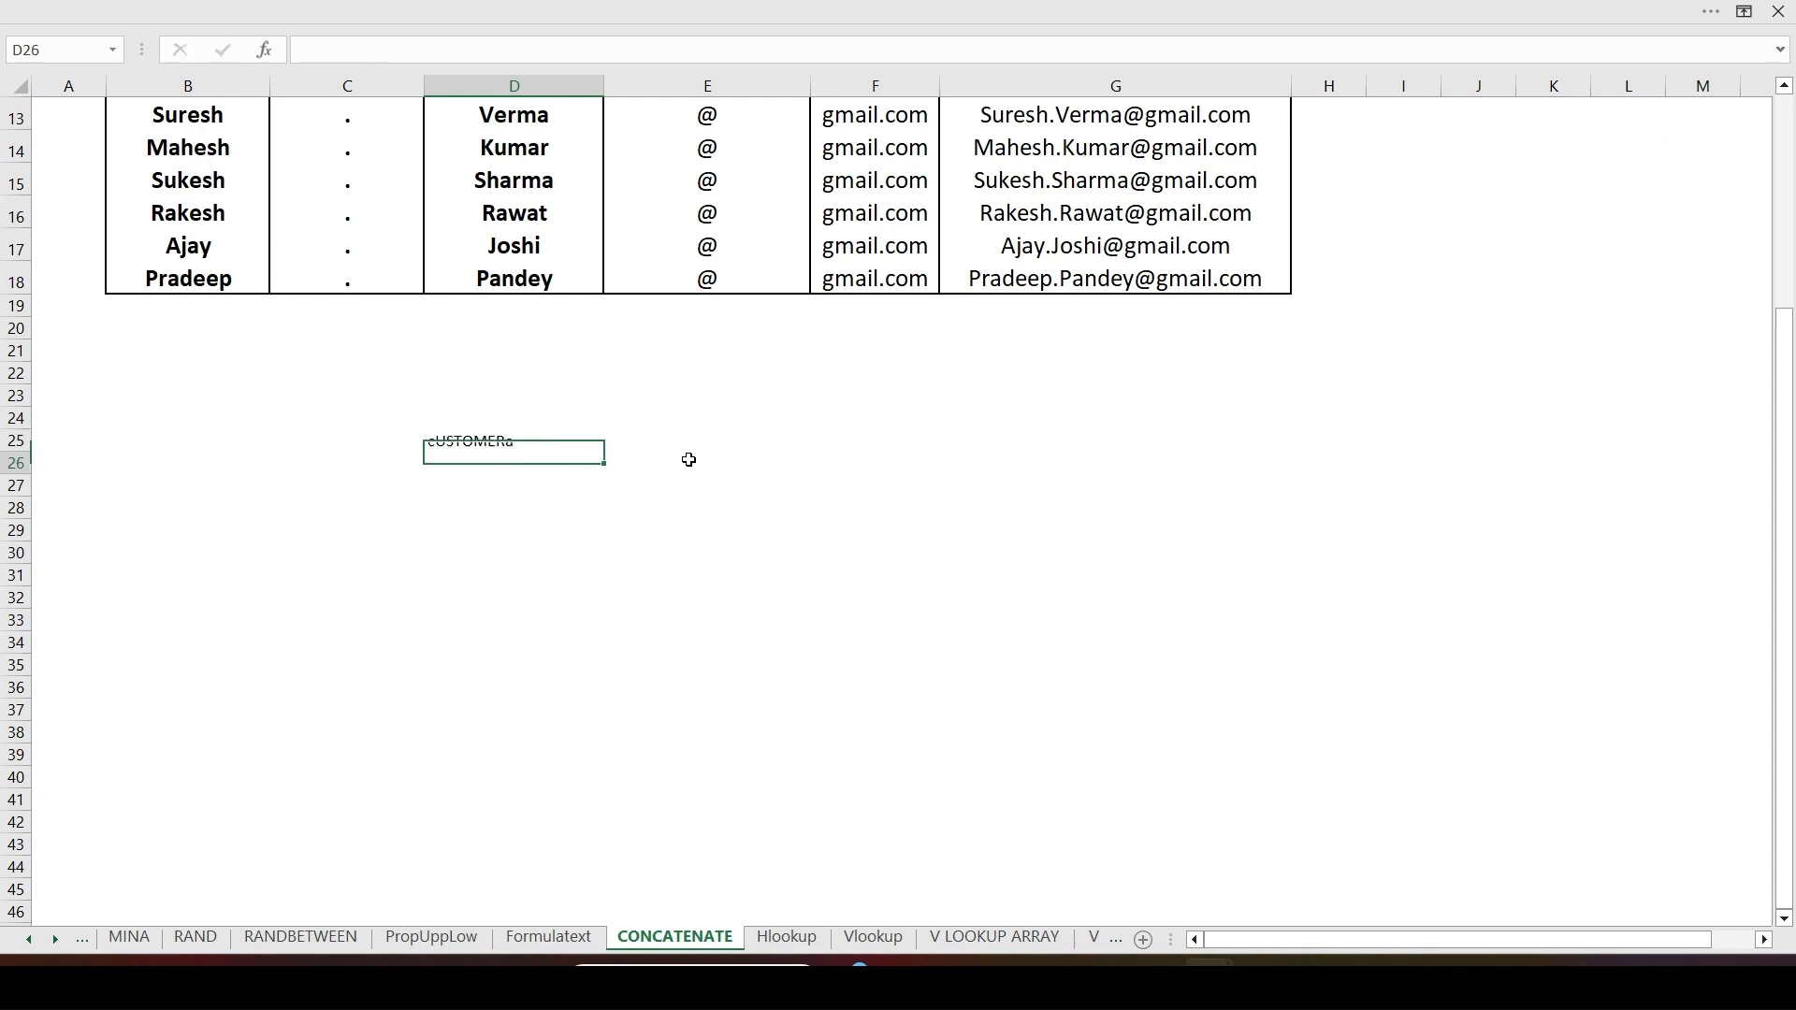
text(CustomerA)
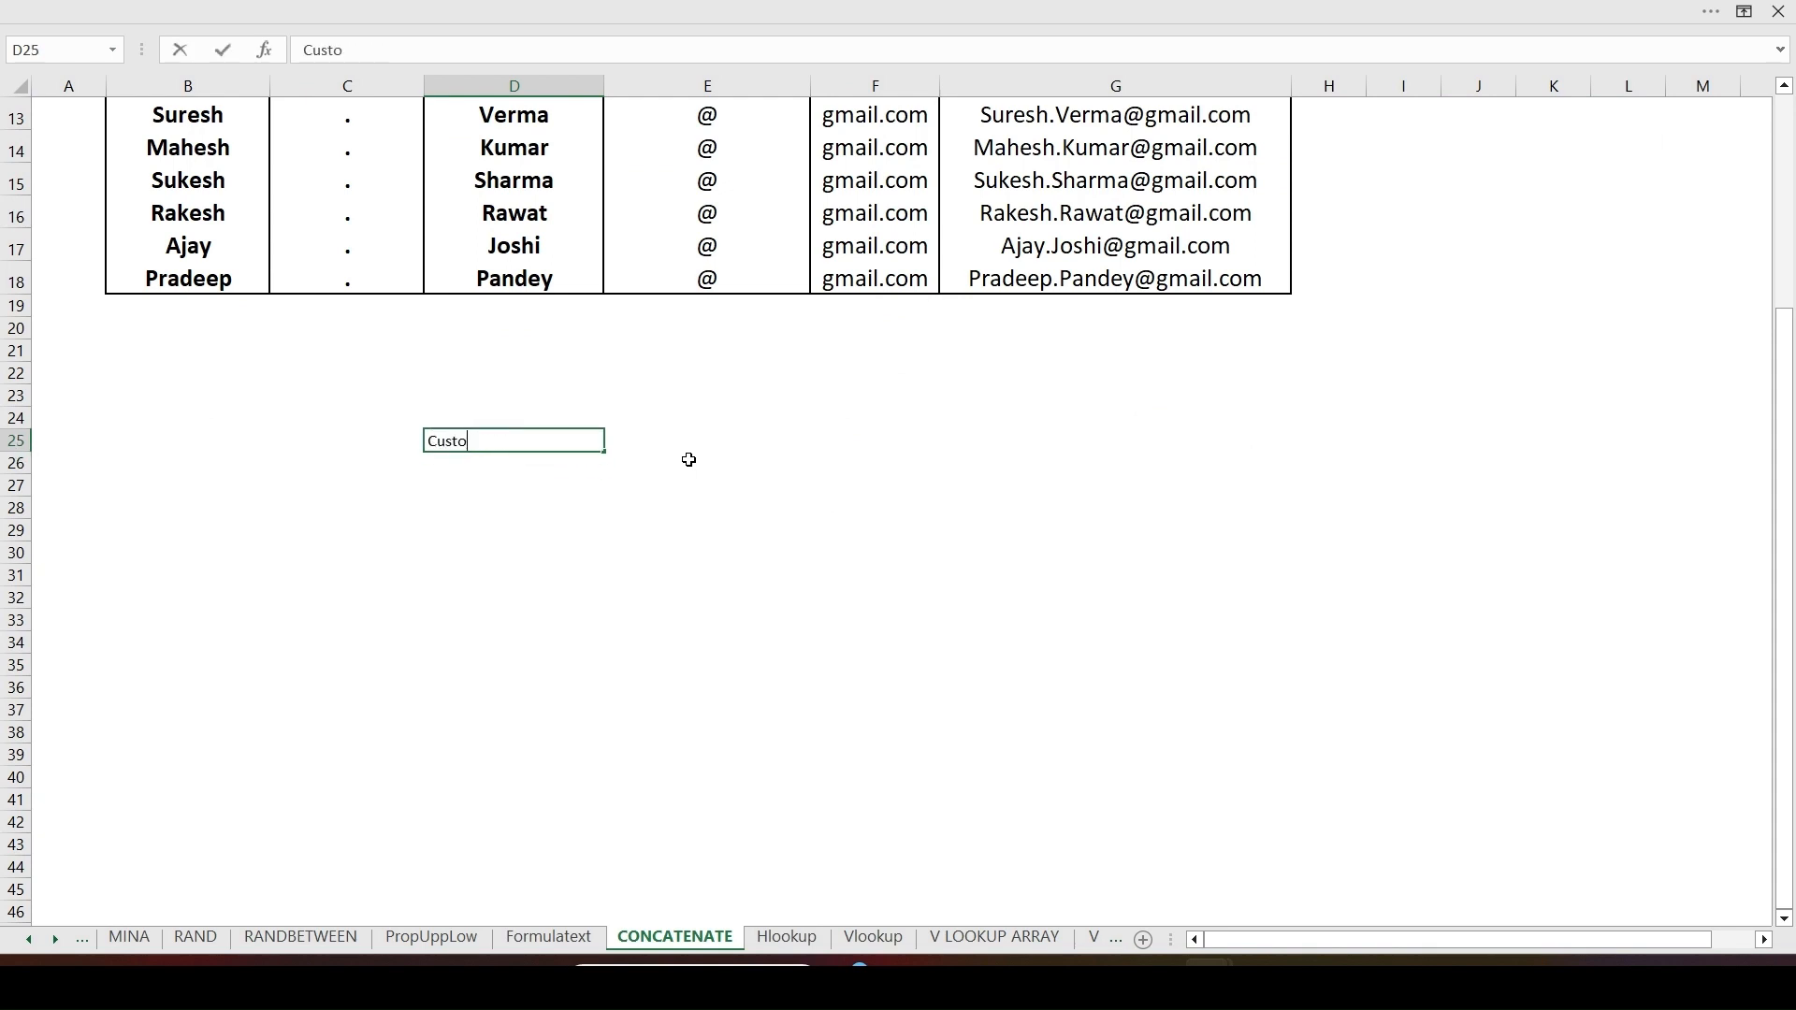
key(ctrl+Return)
Step: Fill the CustomerA entry down from D25 through D33
key(shift+Down)
key(shift+Down)
key(shift+Down)
key(shift+Down)
key(shift+Down)
key(shift+Down)
key(shift+Down)
key(shift+Down)
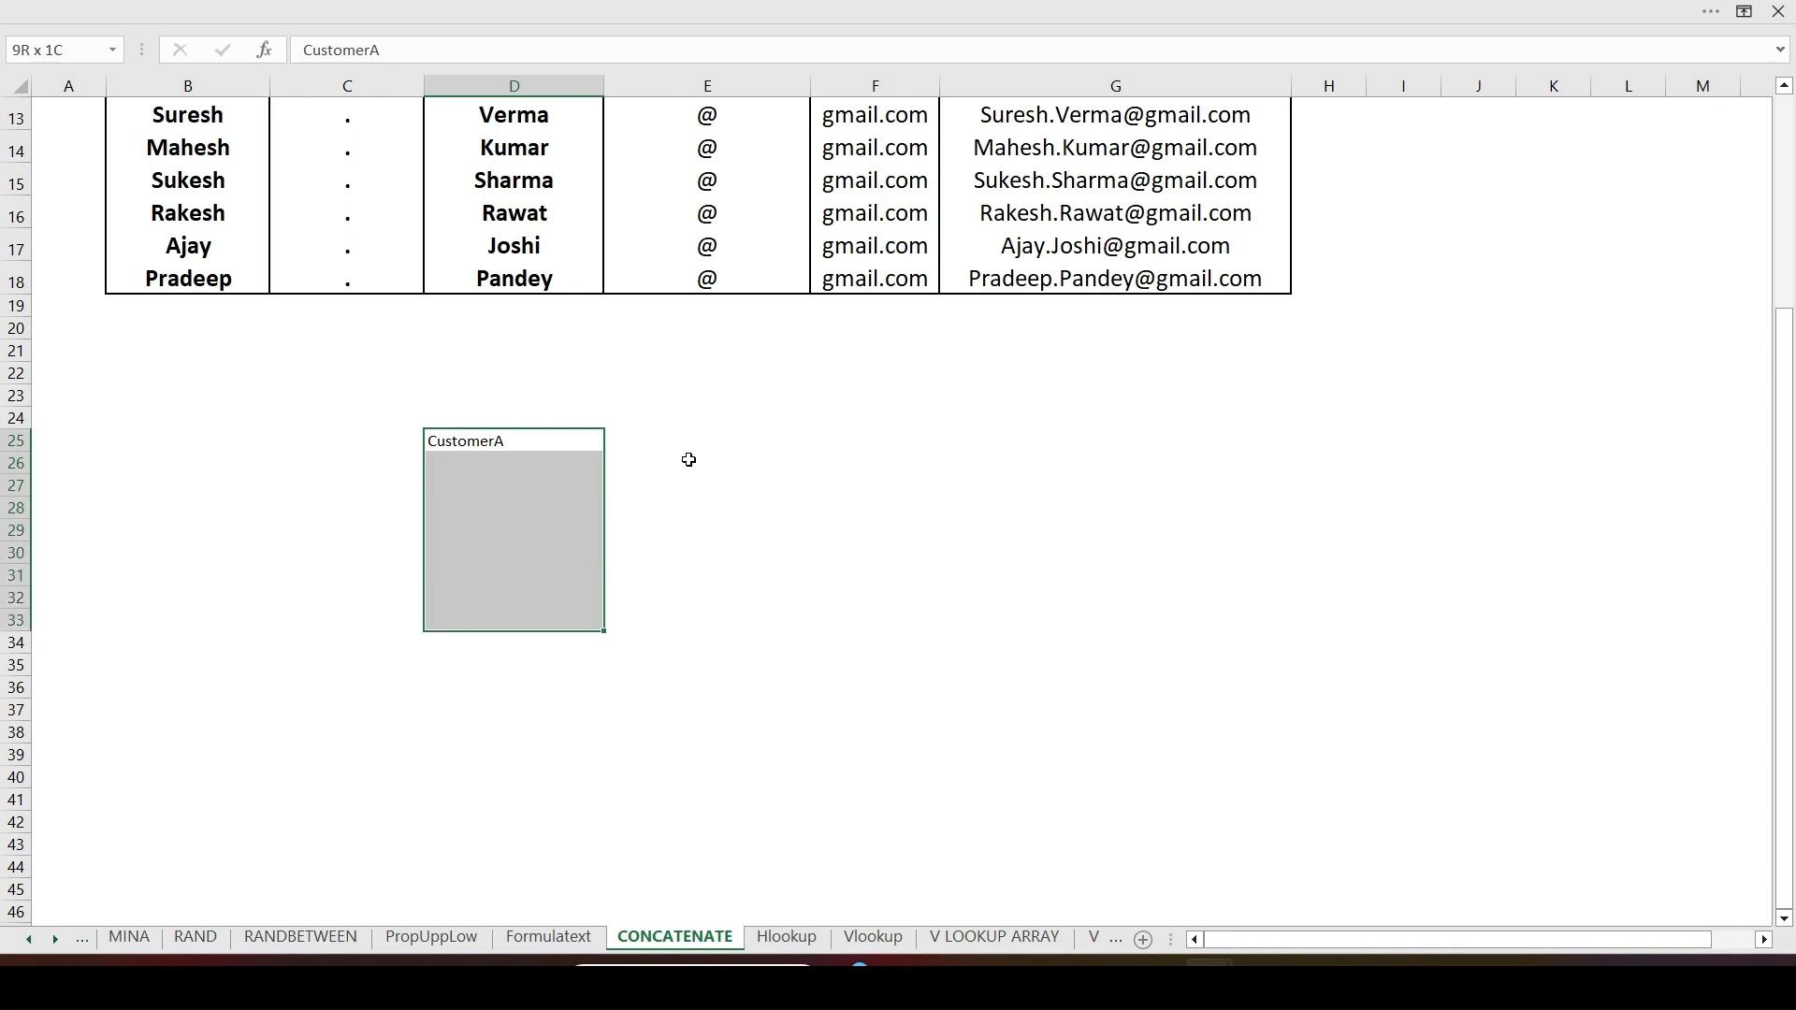
key(ctrl+d)
Step: List the items toy, biscuit, chocolate and iron in E25 to E28, beside the CustomerA entries
key(Right)
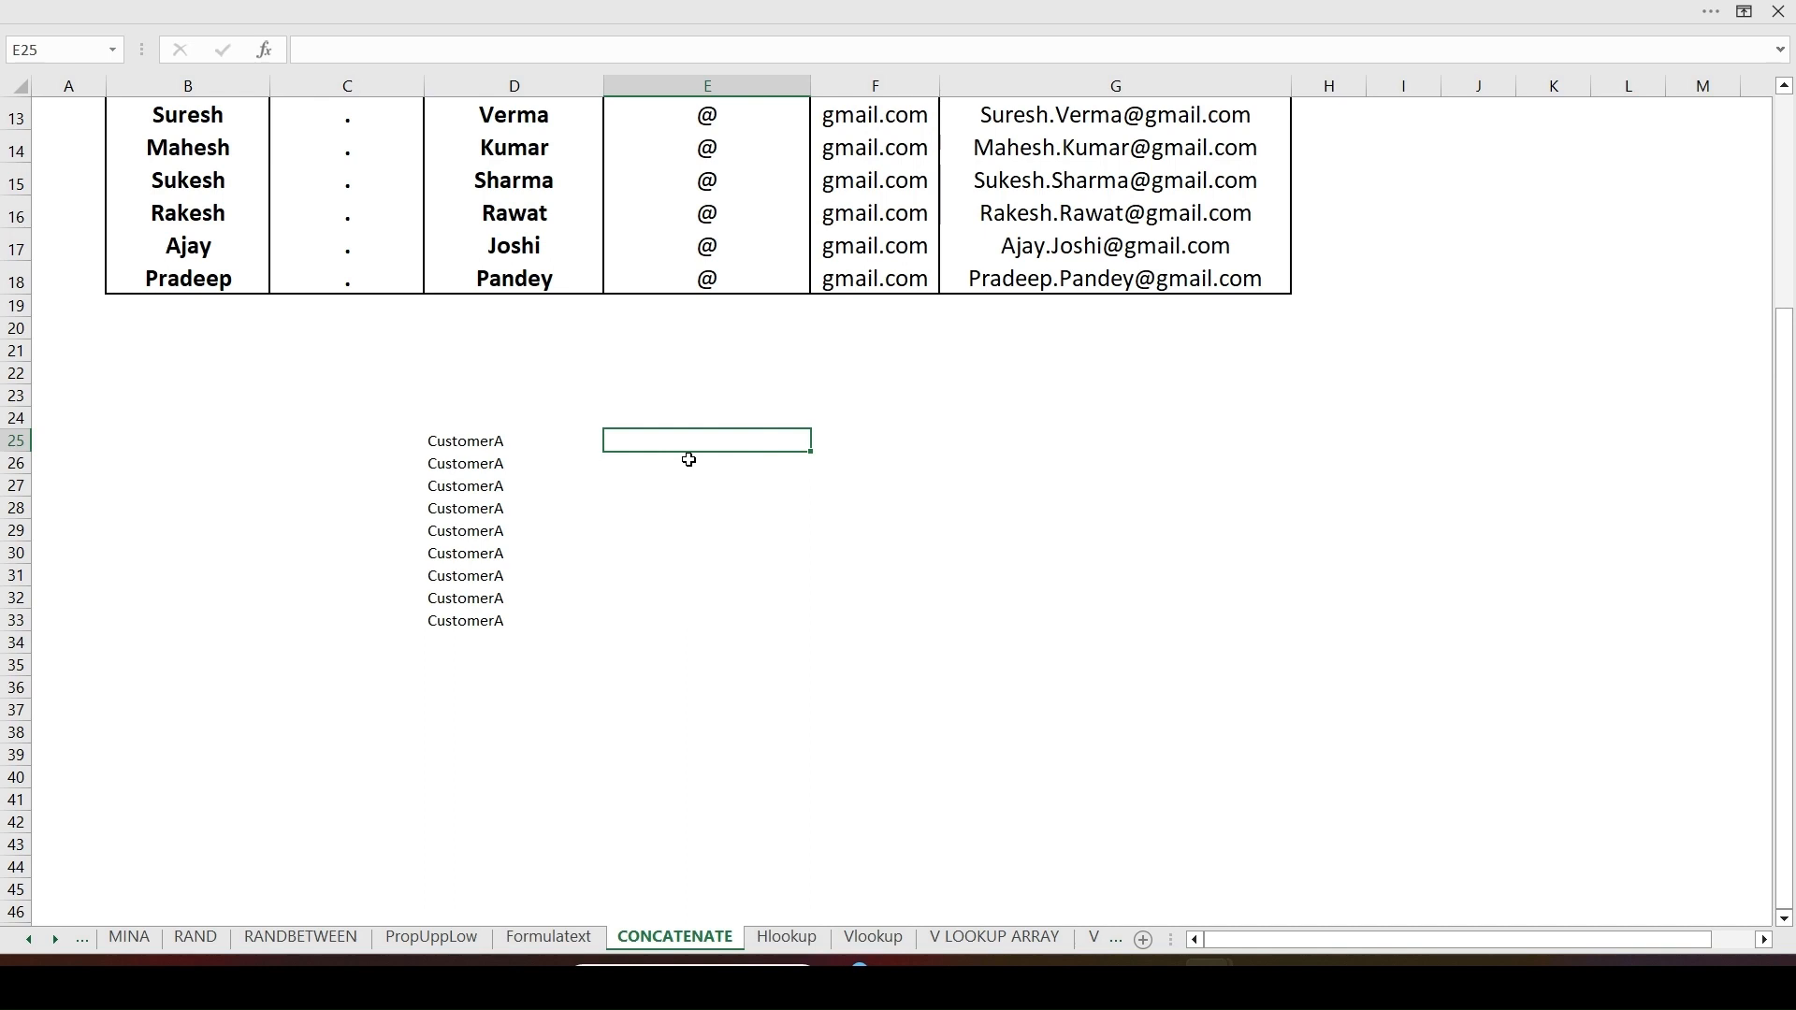
text(Hey)
key(Escape)
text(toy)
key(Return)
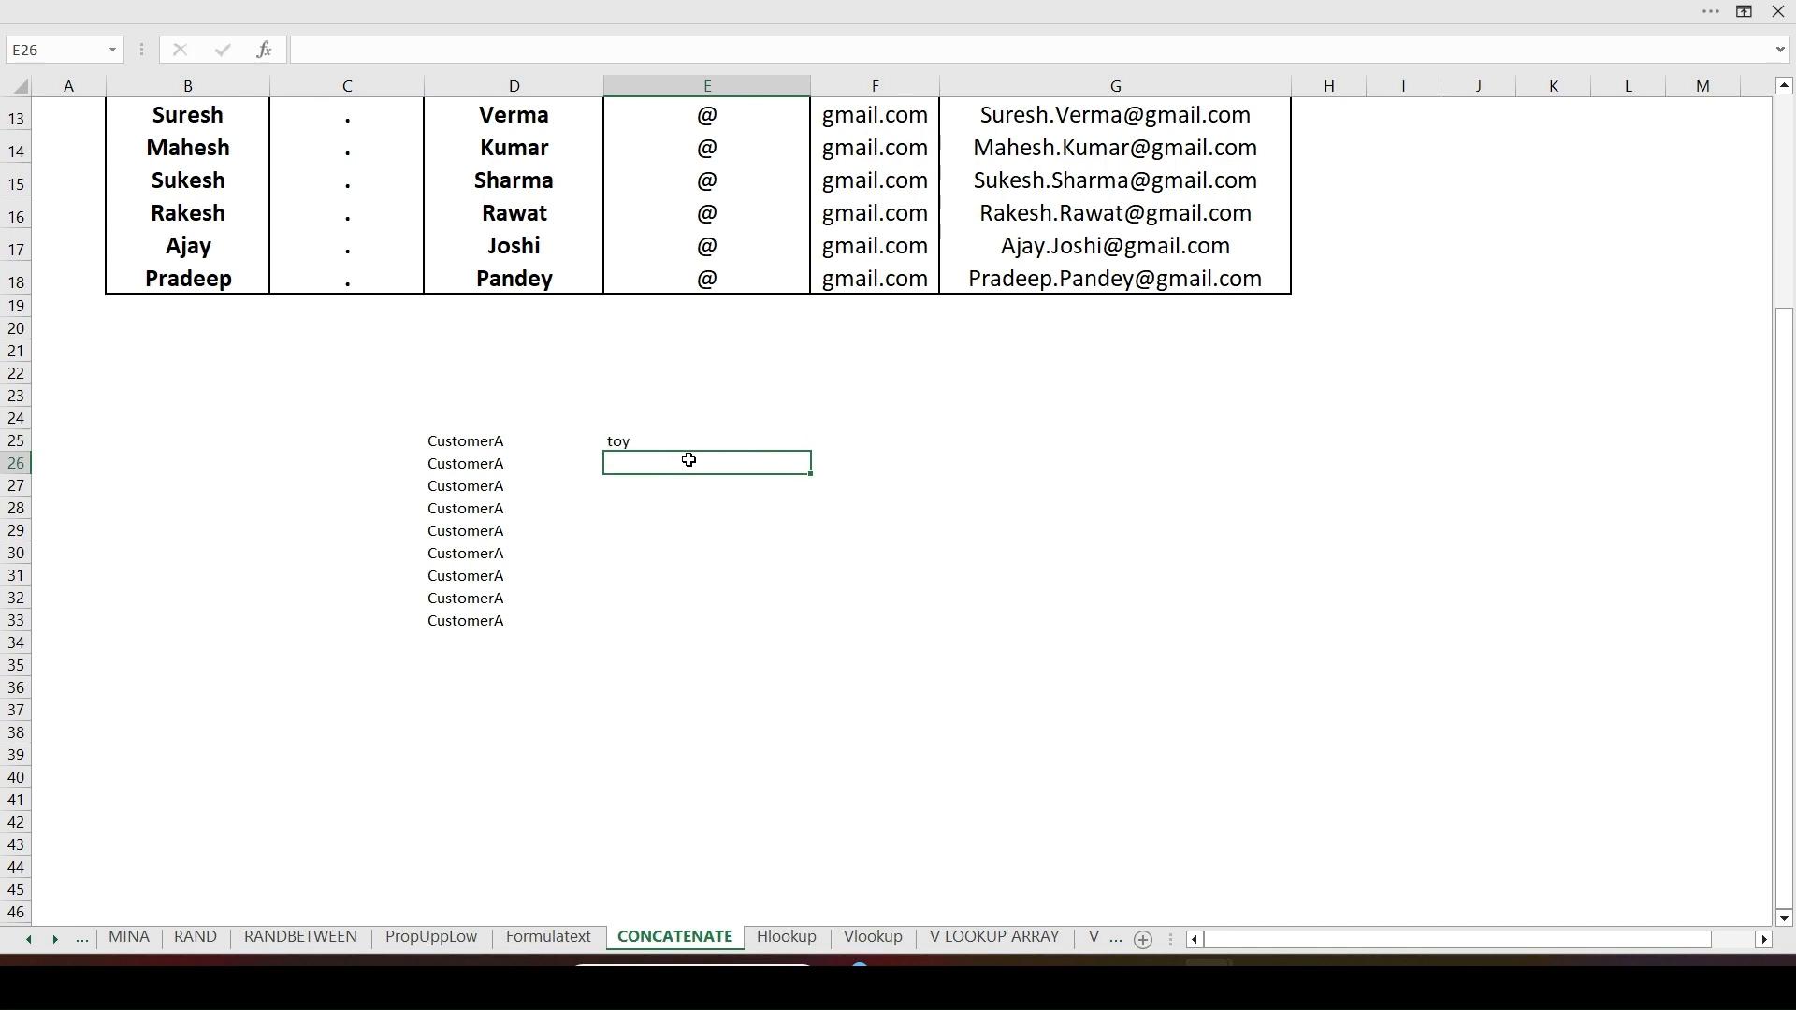
text(biscuit)
key(Return)
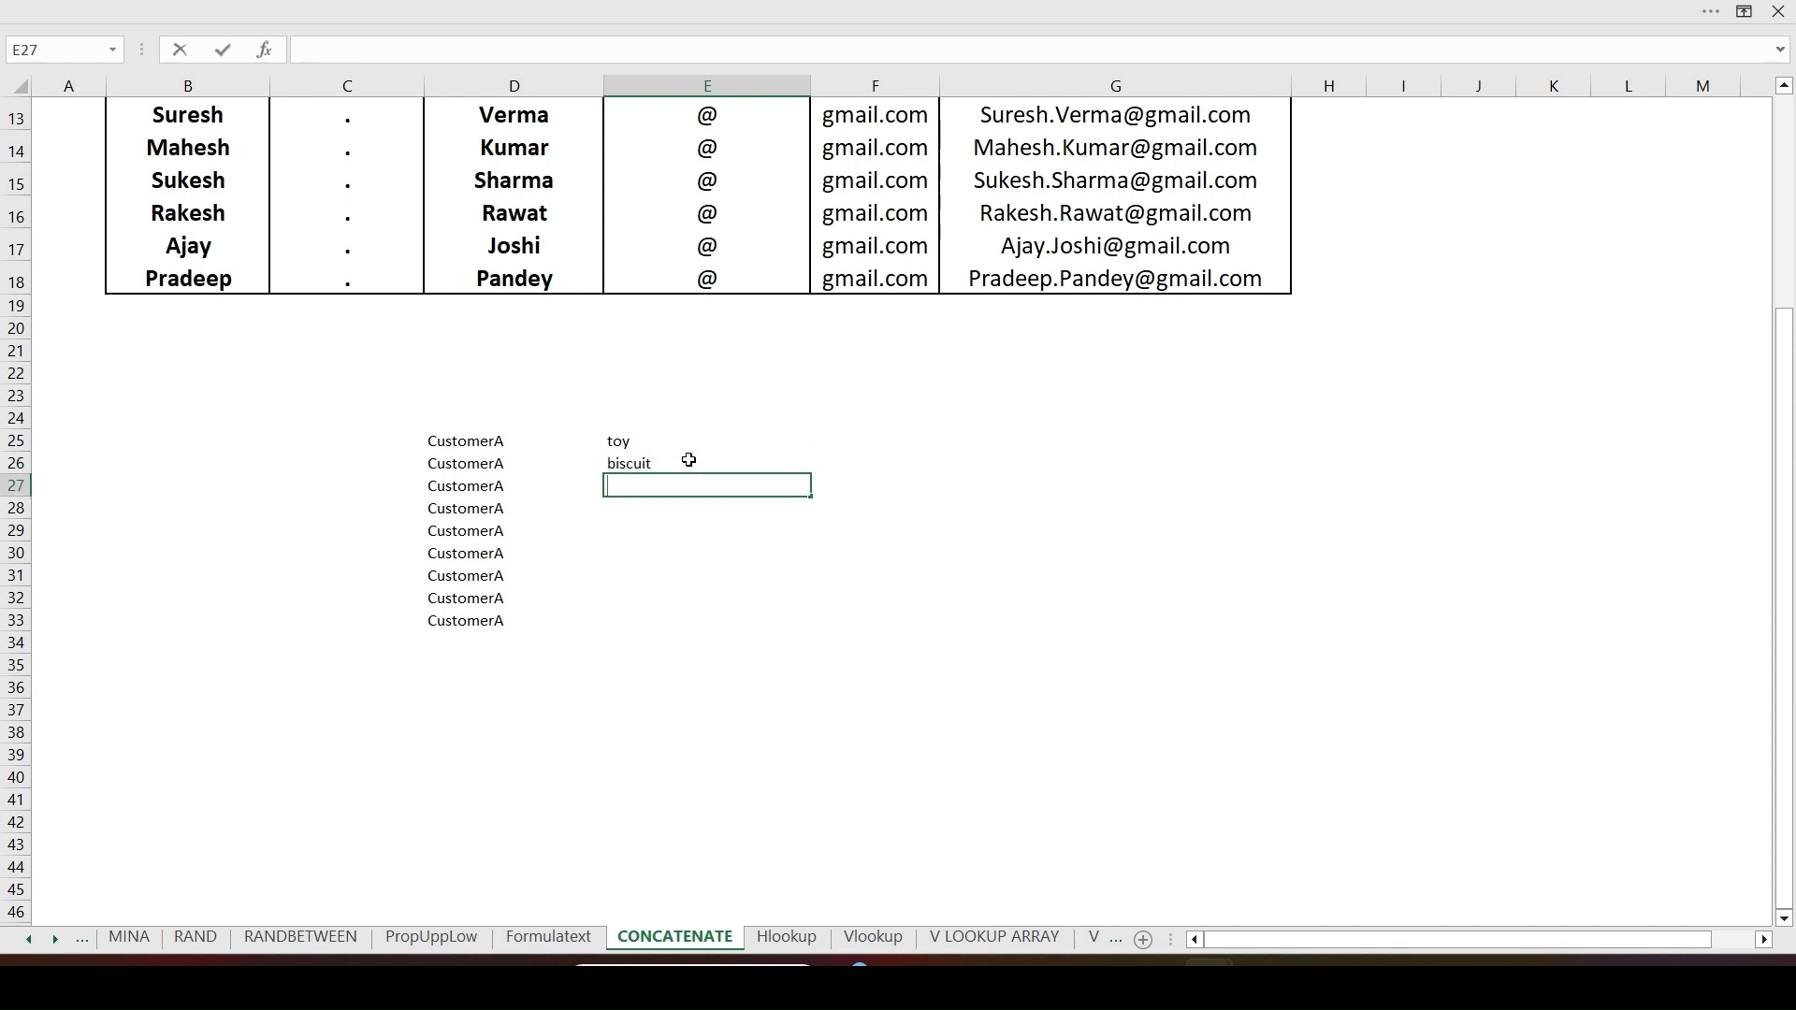
text(chocolate)
key(Return)
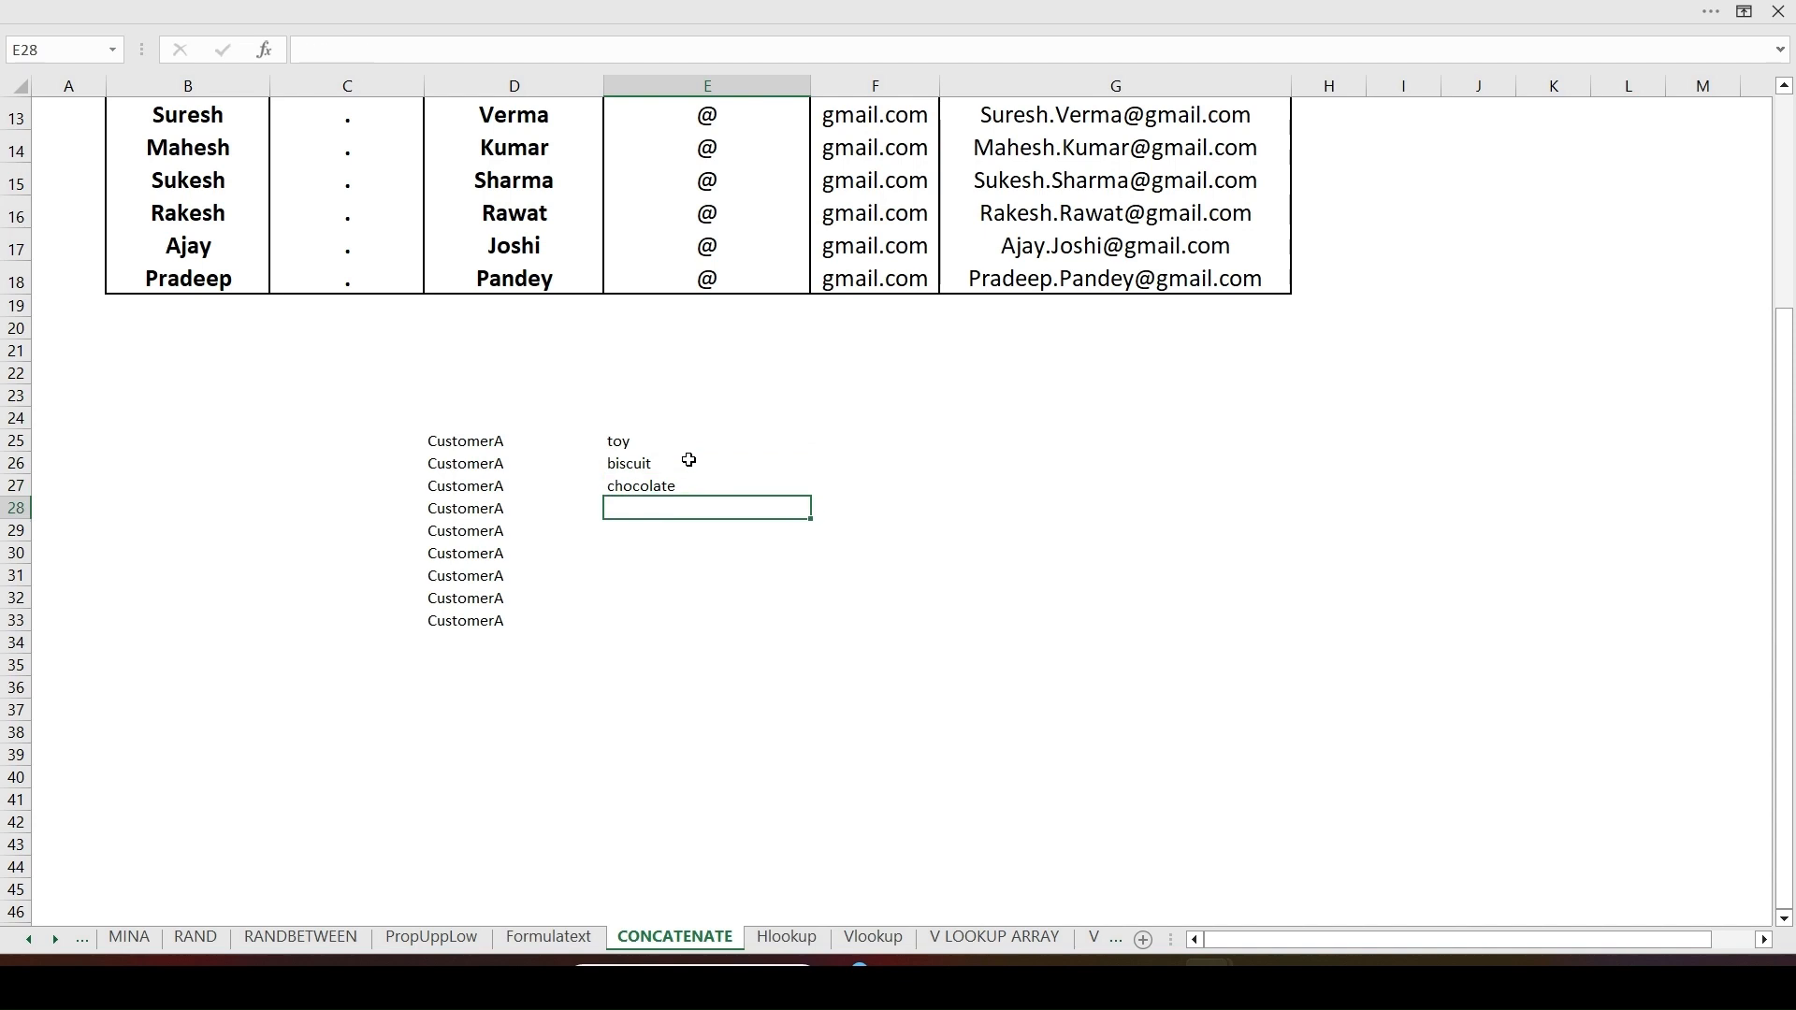
text(iron)
key(Up)
key(Up)
key(Up)
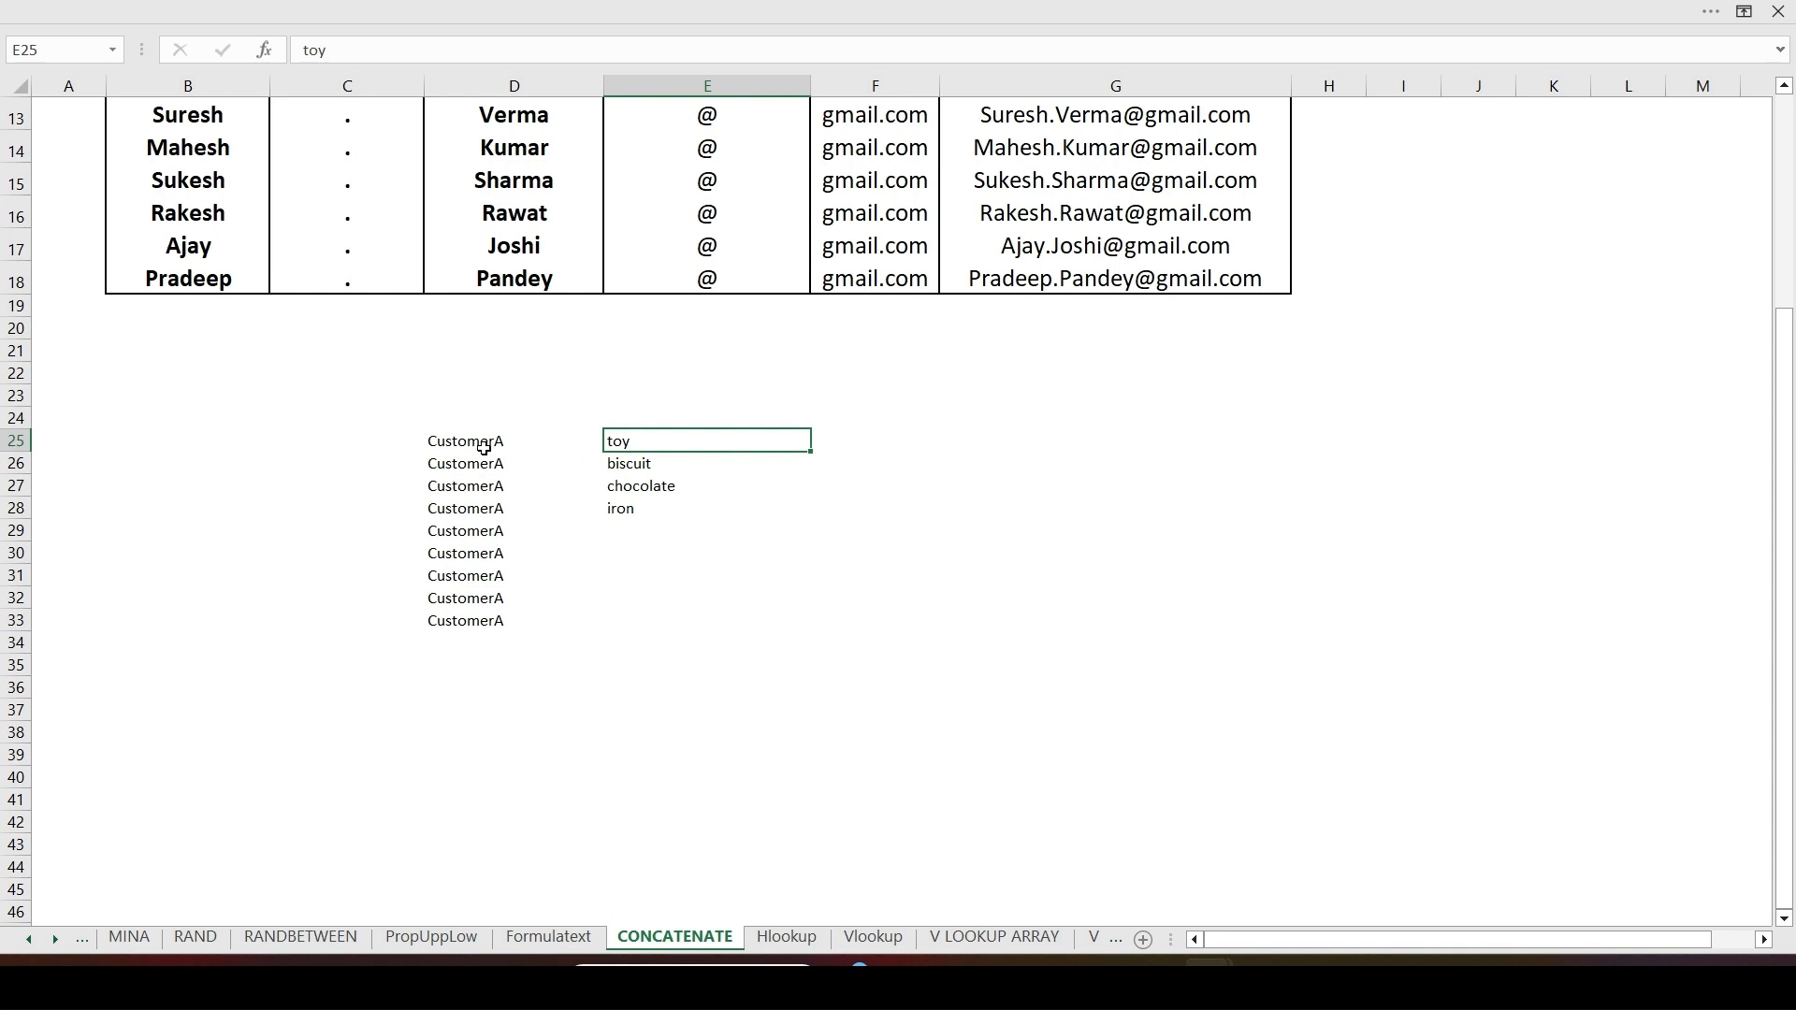
Step: Examine the repeated customer entries in D25:D33 and the item list beside them
drag(479, 442, 505, 613)
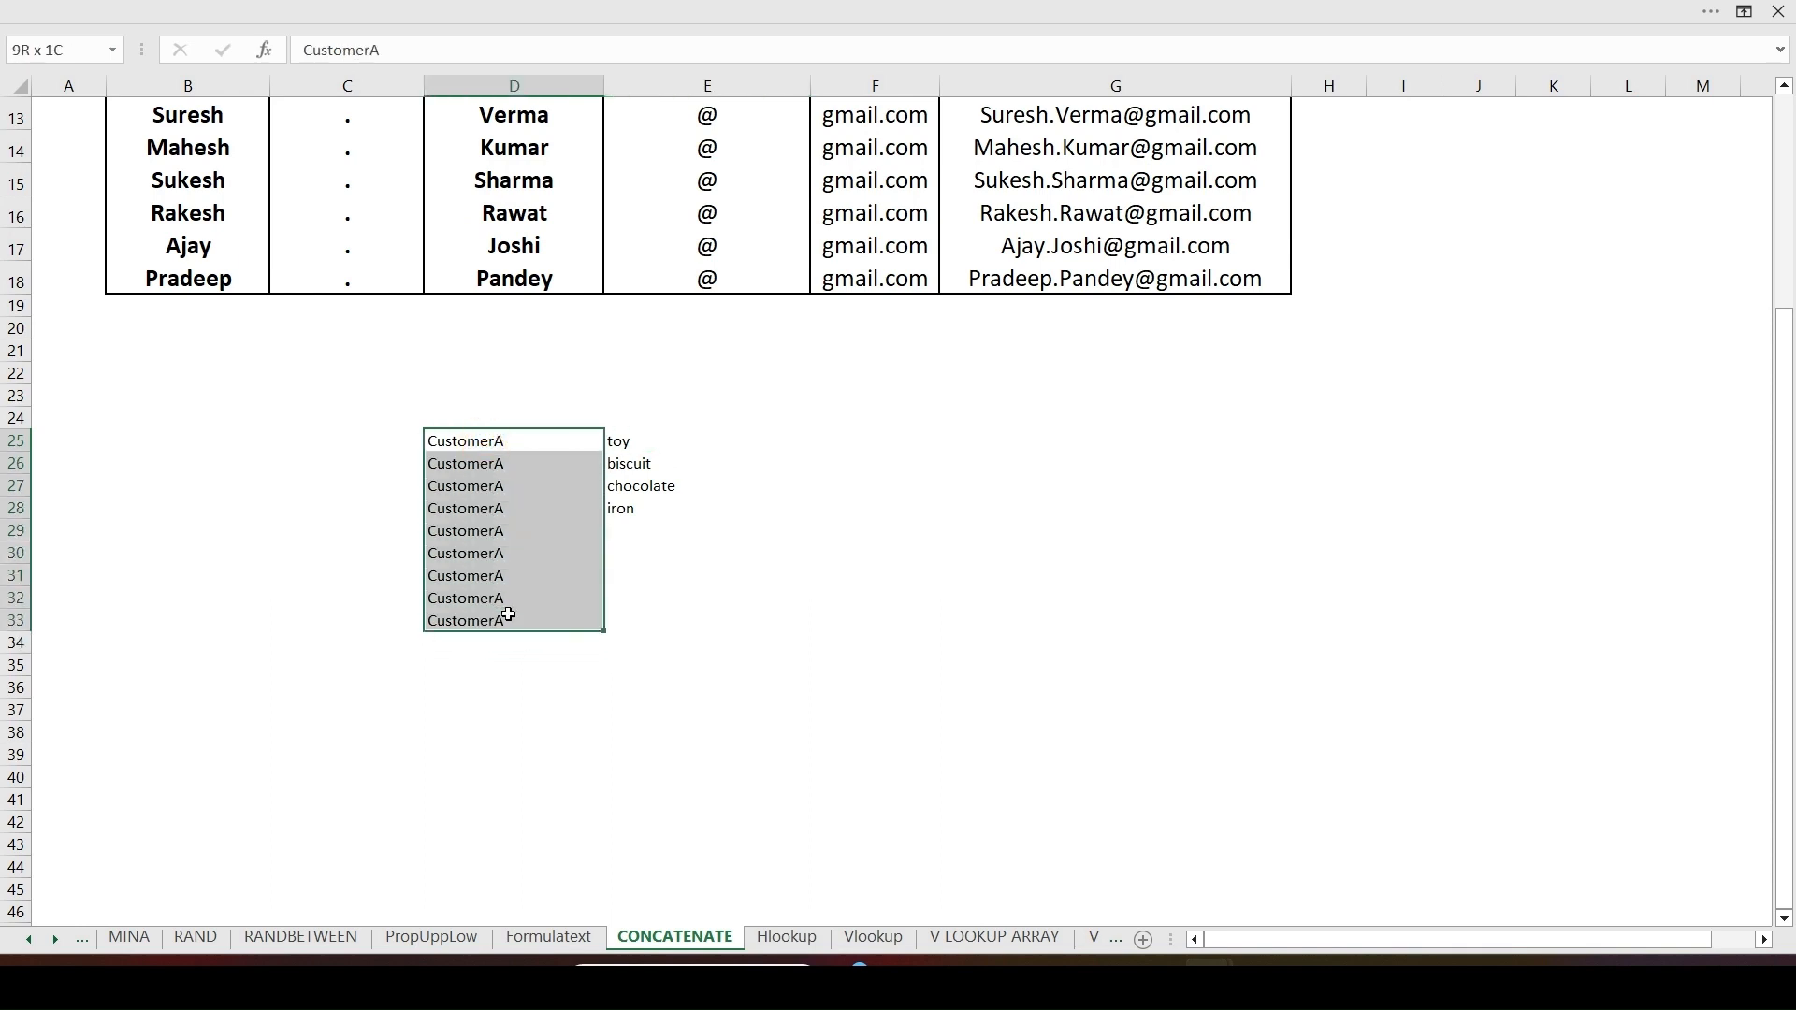
drag(653, 441, 641, 497)
click(673, 576)
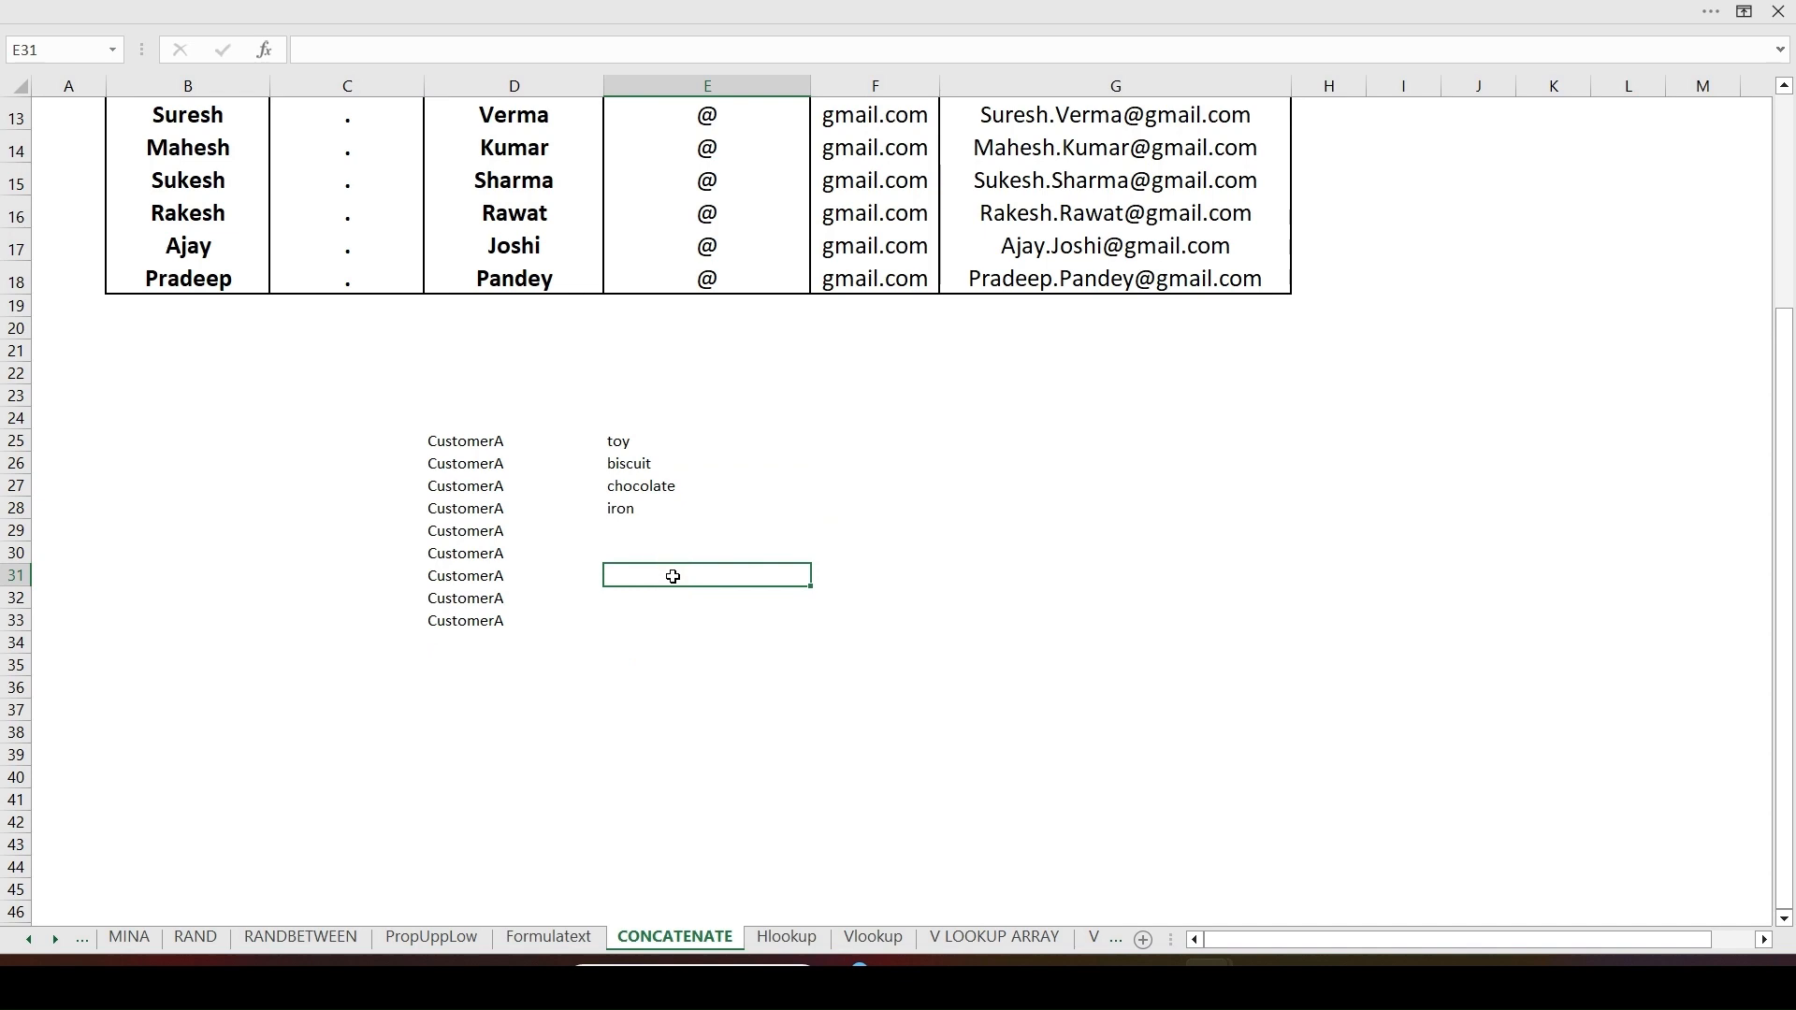
click(396, 453)
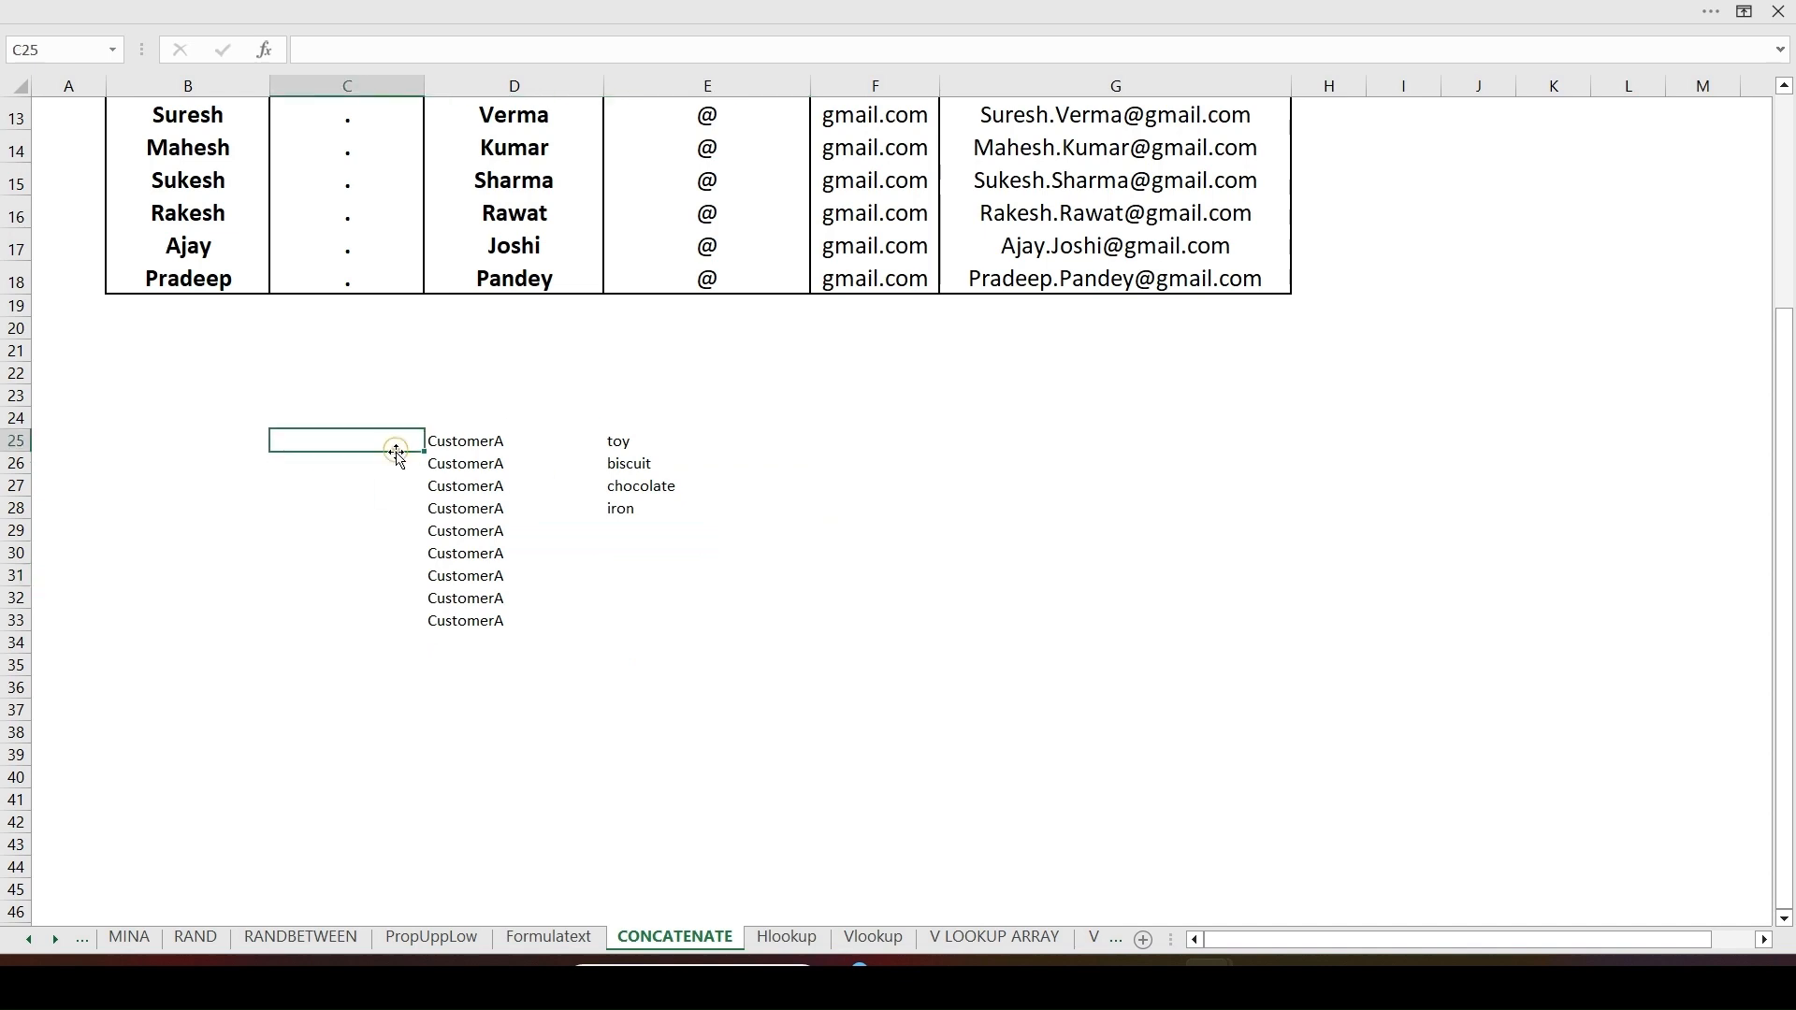
Step: Enter a CONCATENATE formula in C25 joining the customer in D25 with the item in E25
text(=con)
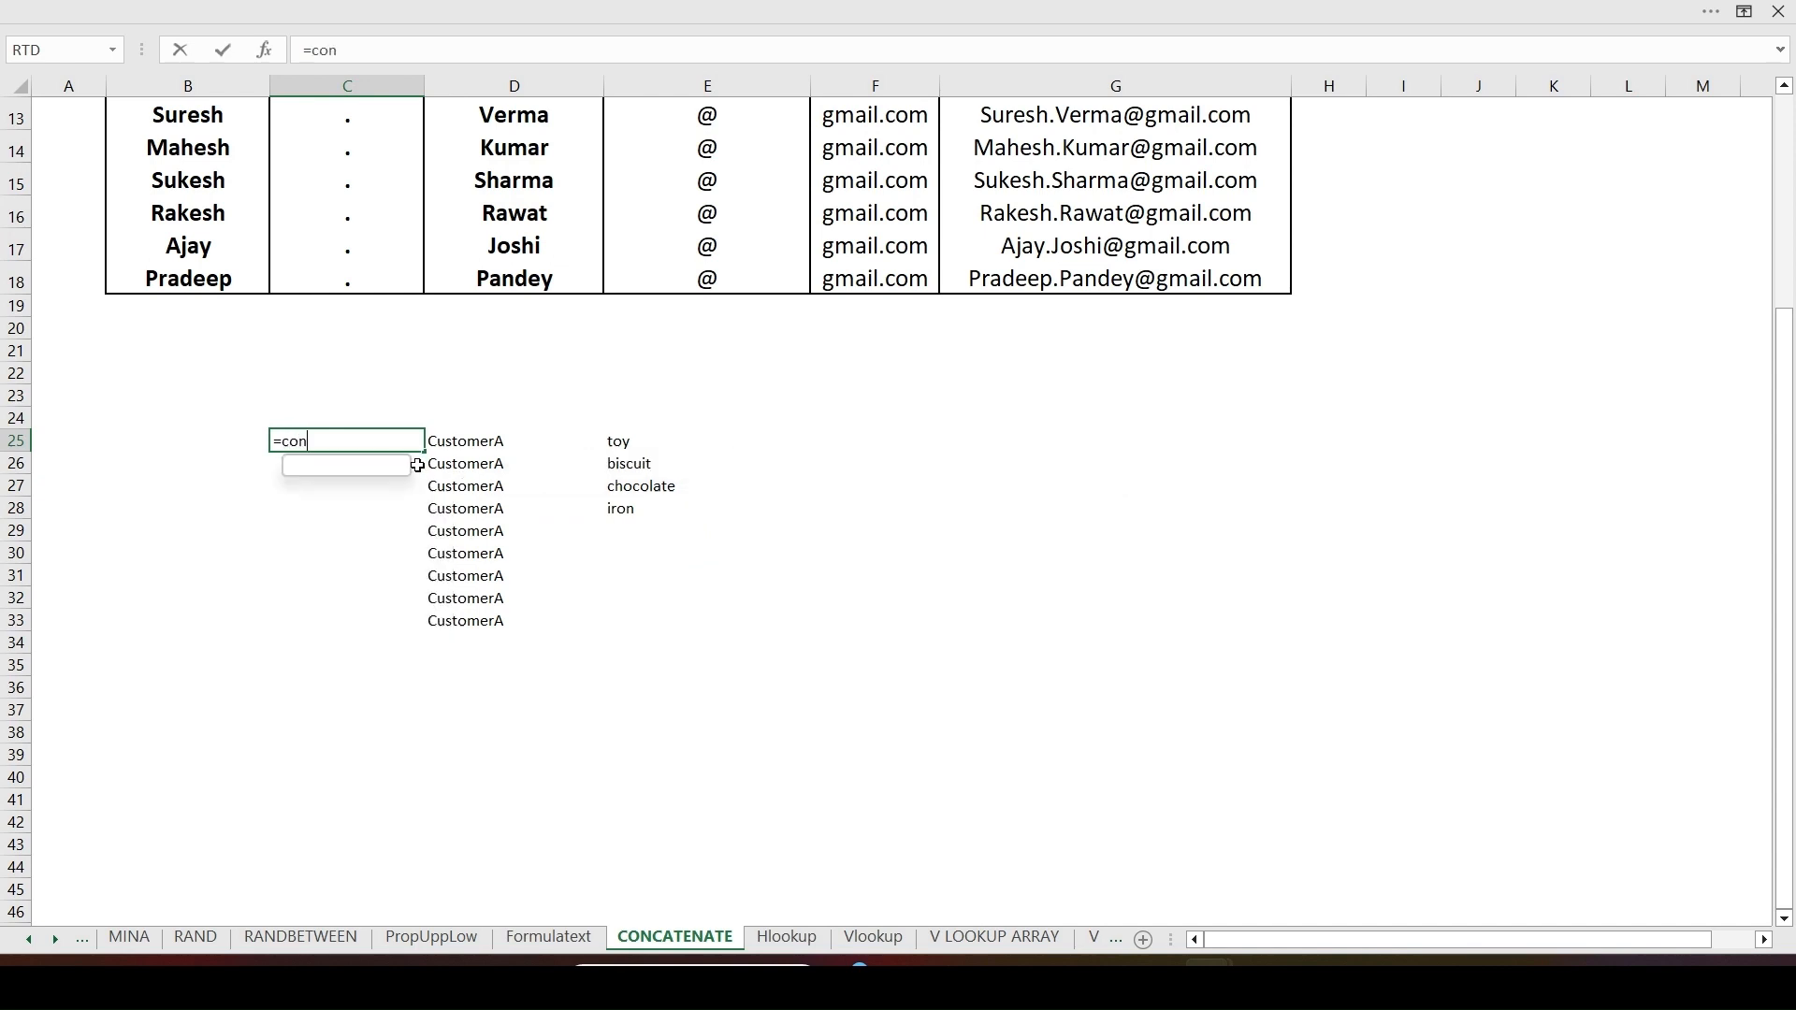
key(Tab)
key(Escape)
text(=con)
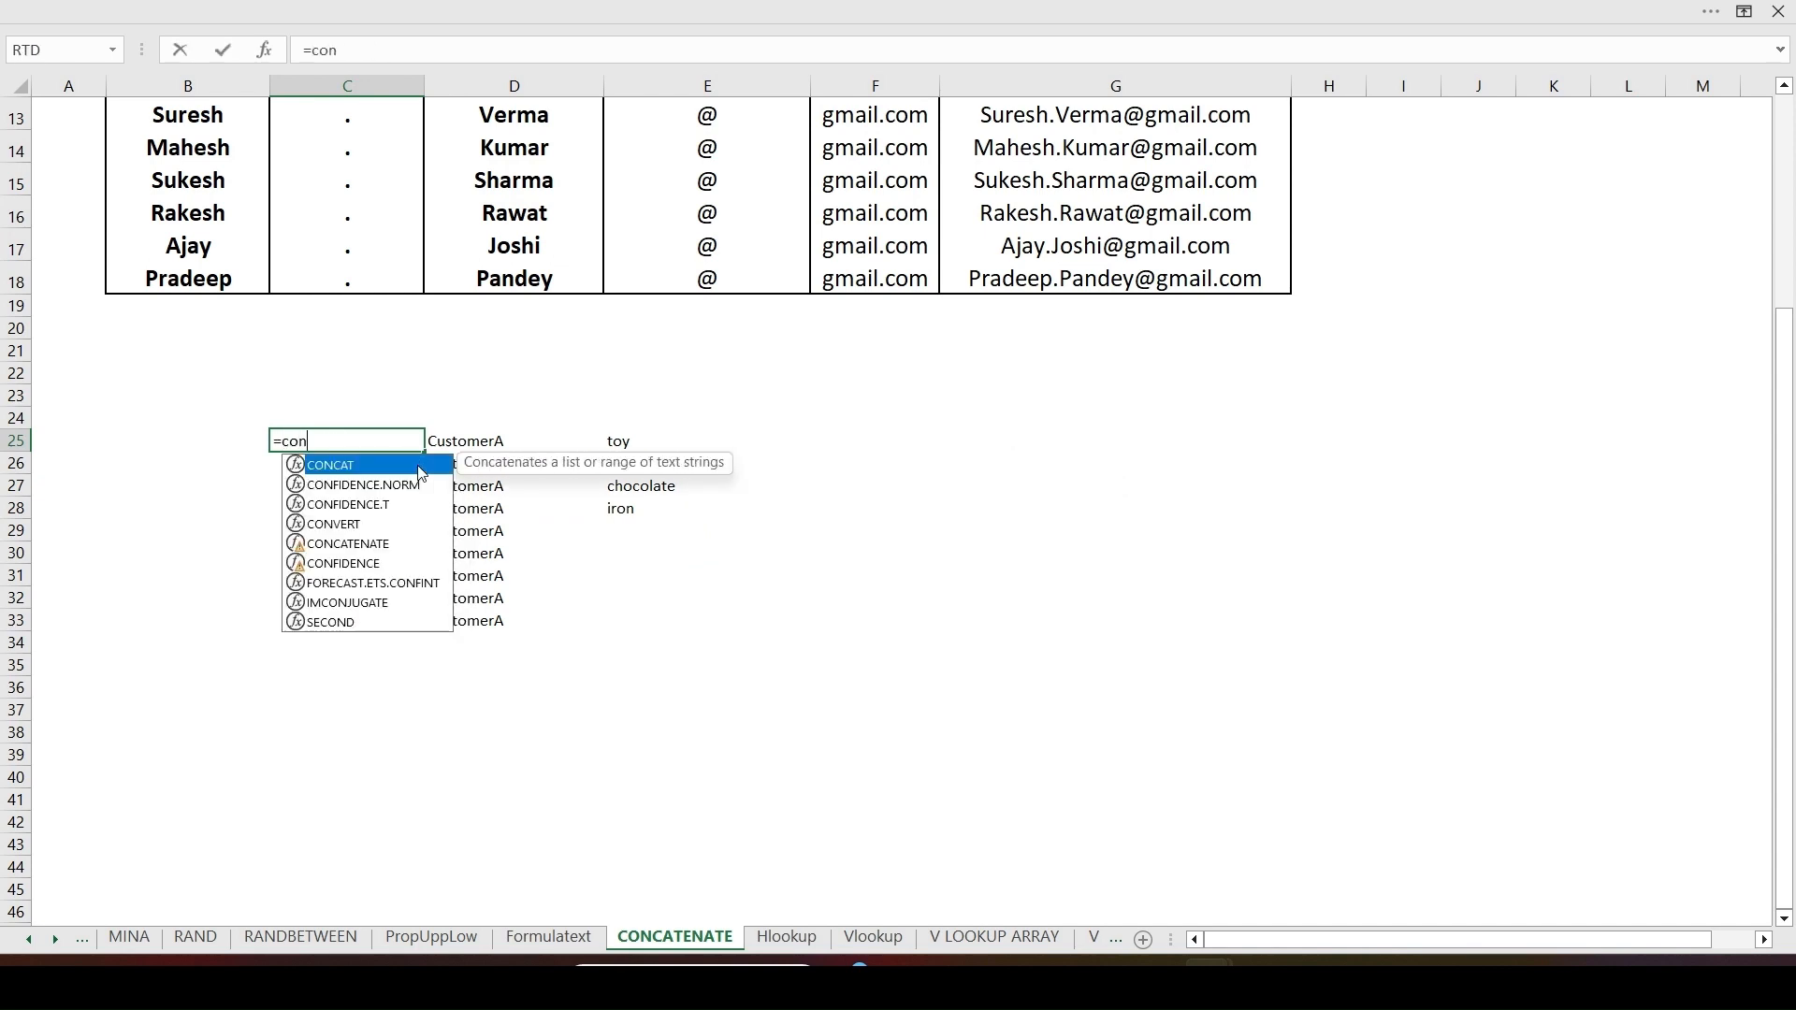
key(Down)
key(Down)
key(Down)
key(Down)
key(Tab)
key(Right)
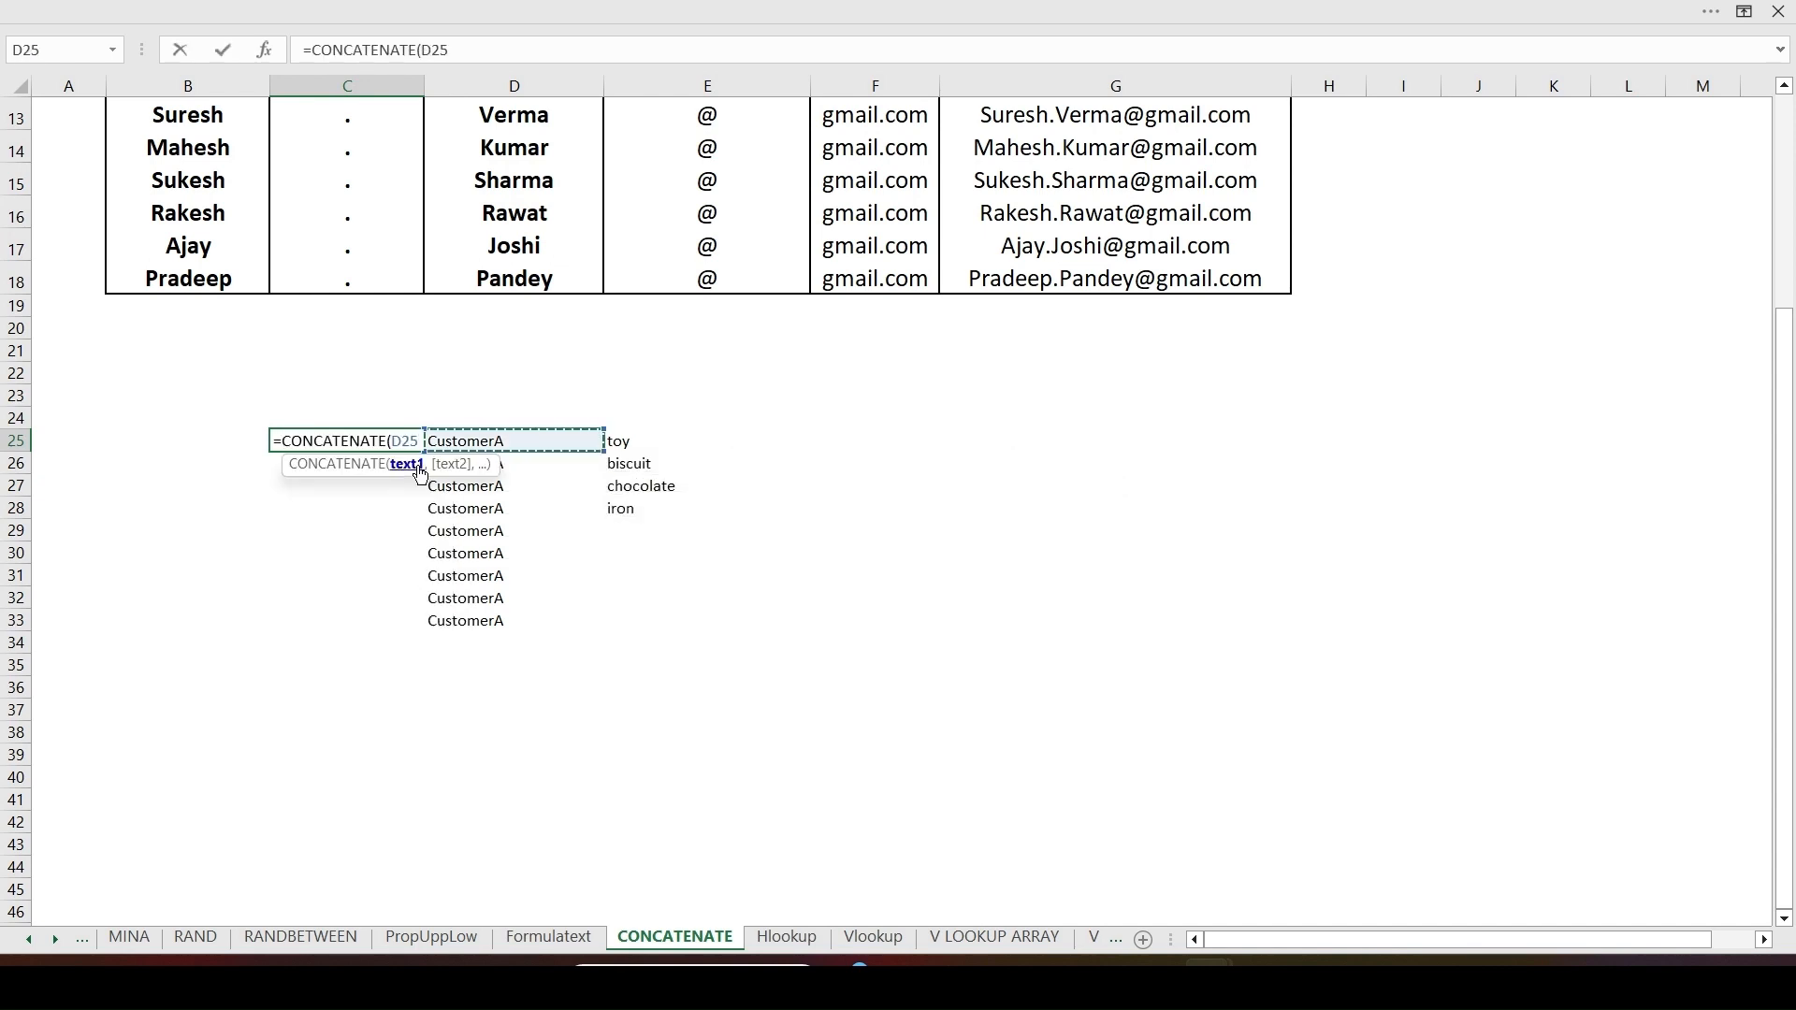
text(,)
key(Right)
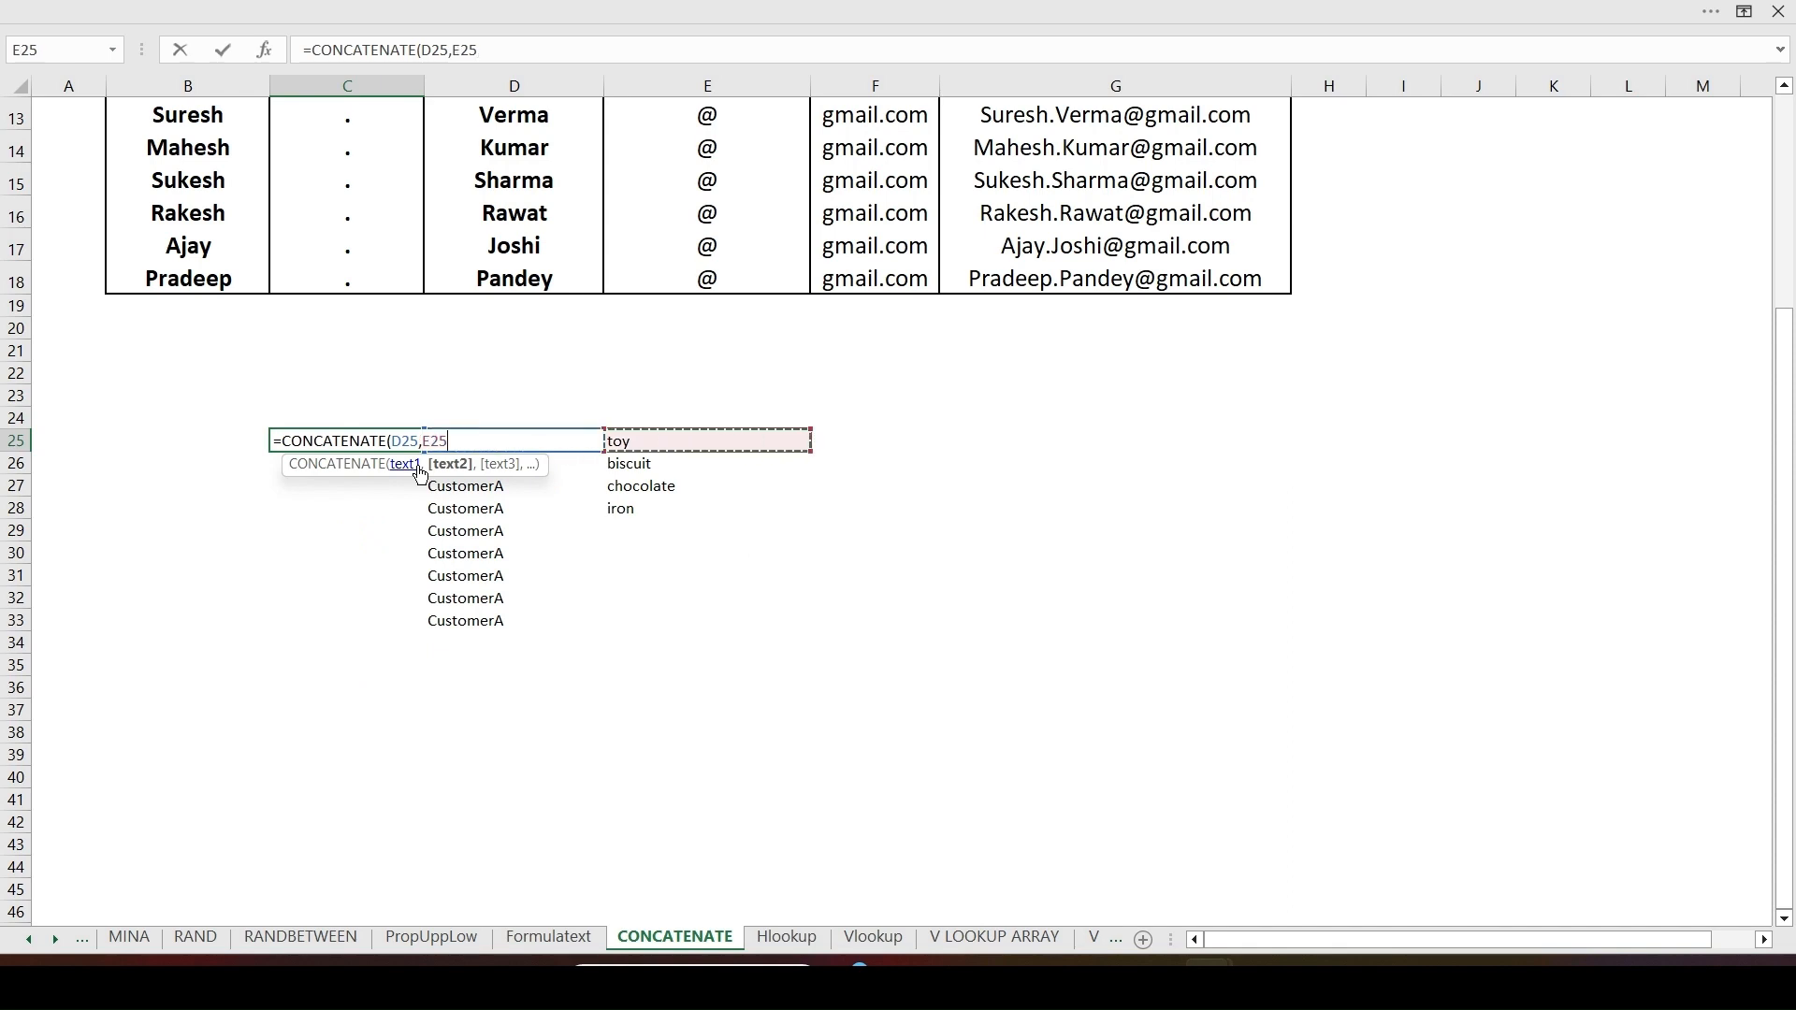
key(Return)
Step: Fill the C25 formula down through C29
key(Up)
key(shift+Down)
key(shift+Down)
key(shift+Down)
key(shift+Down)
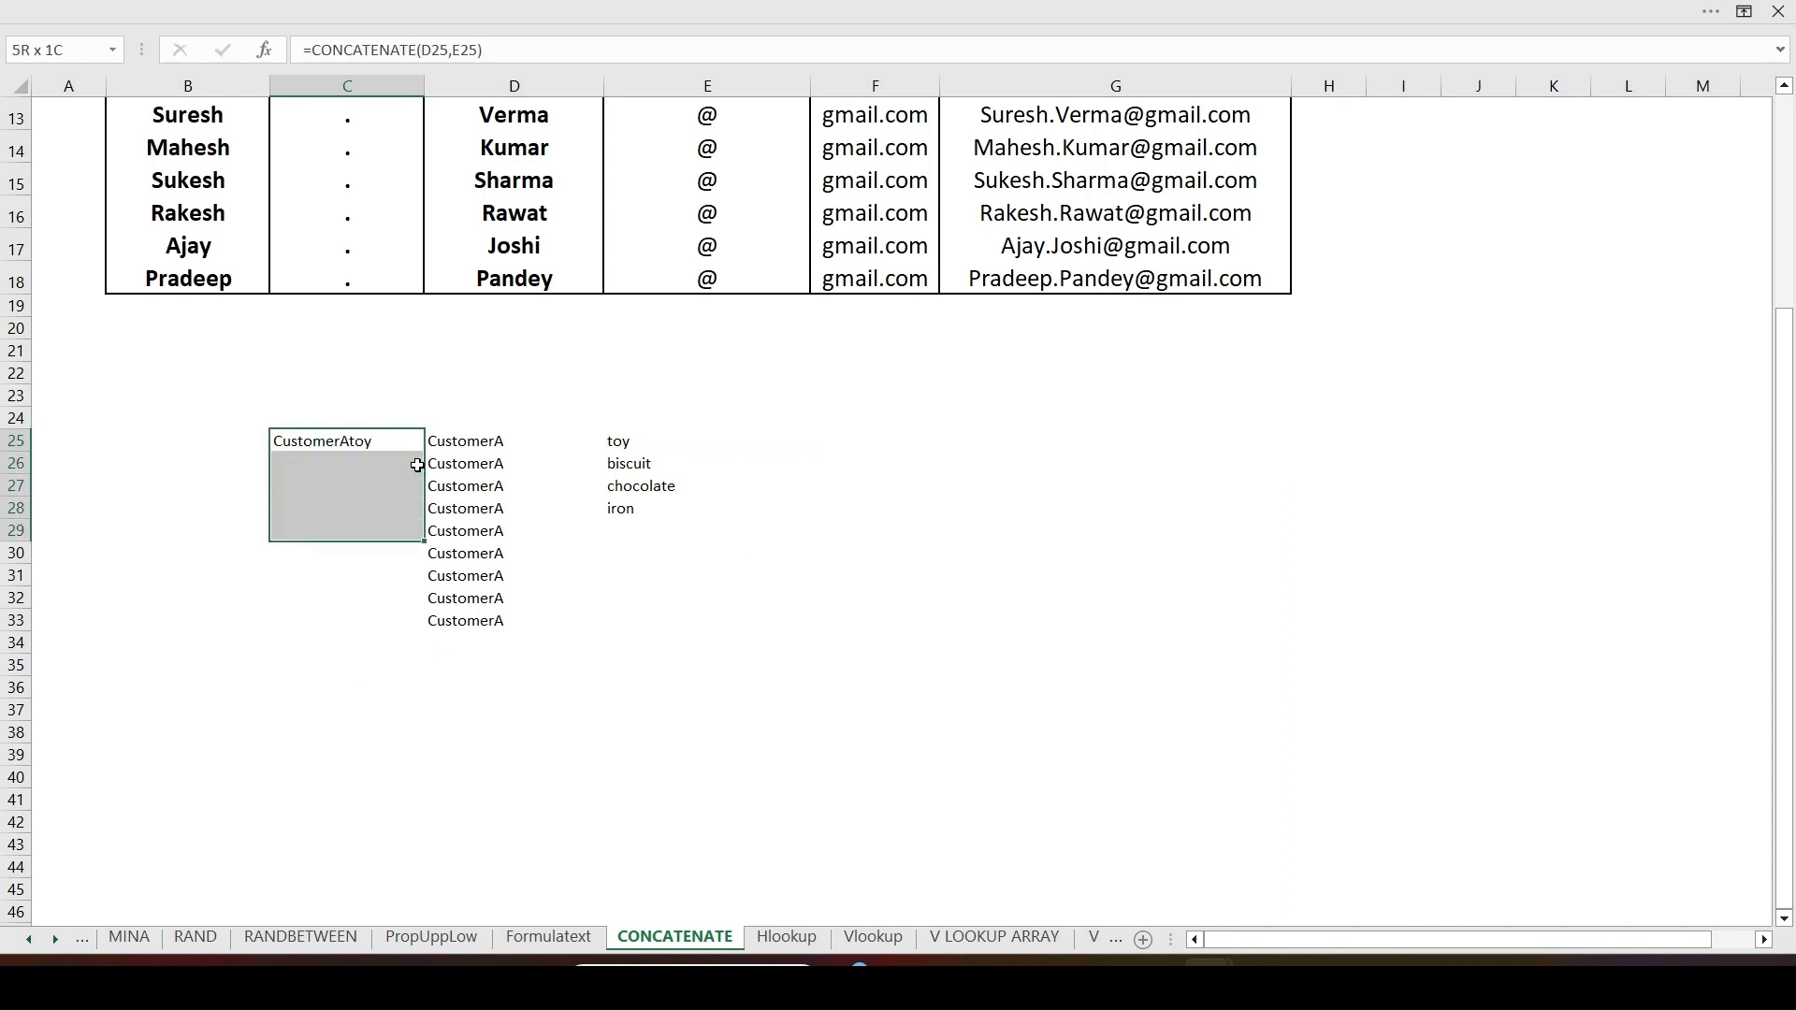
key(ctrl+d)
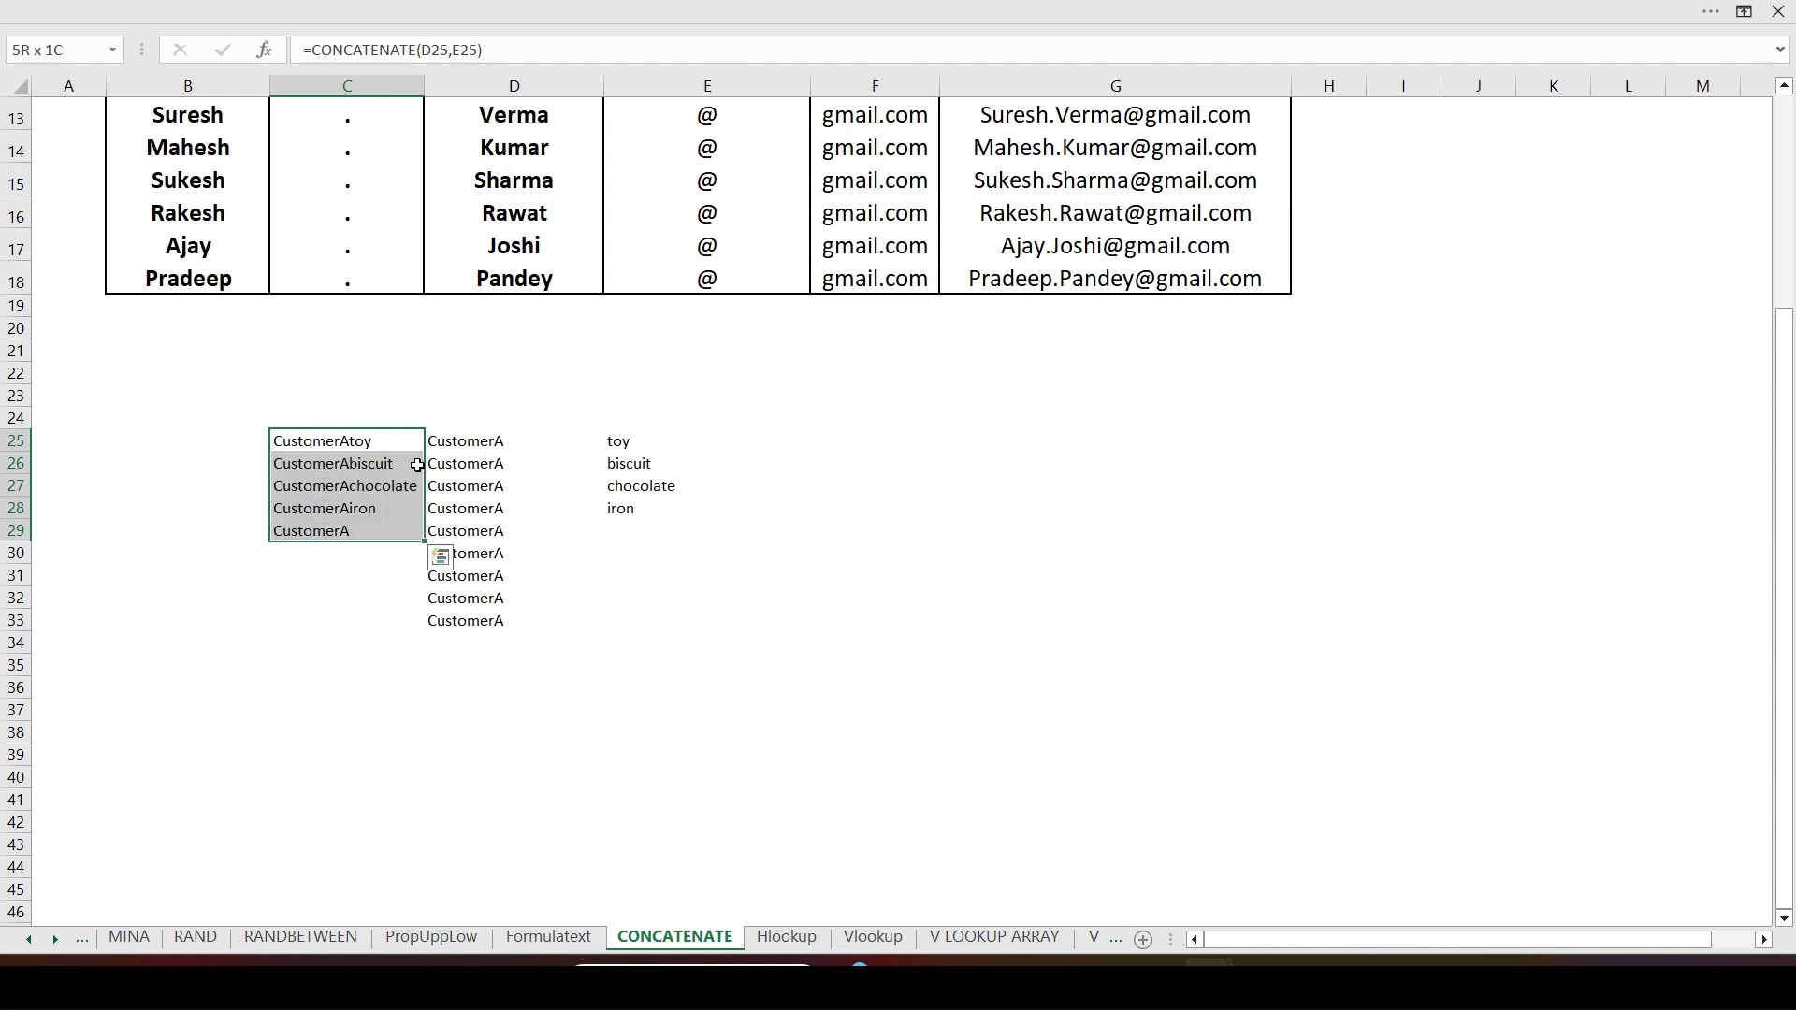
key(shift+Up)
key(shift+Up)
key(shift+Up)
key(shift+Up)
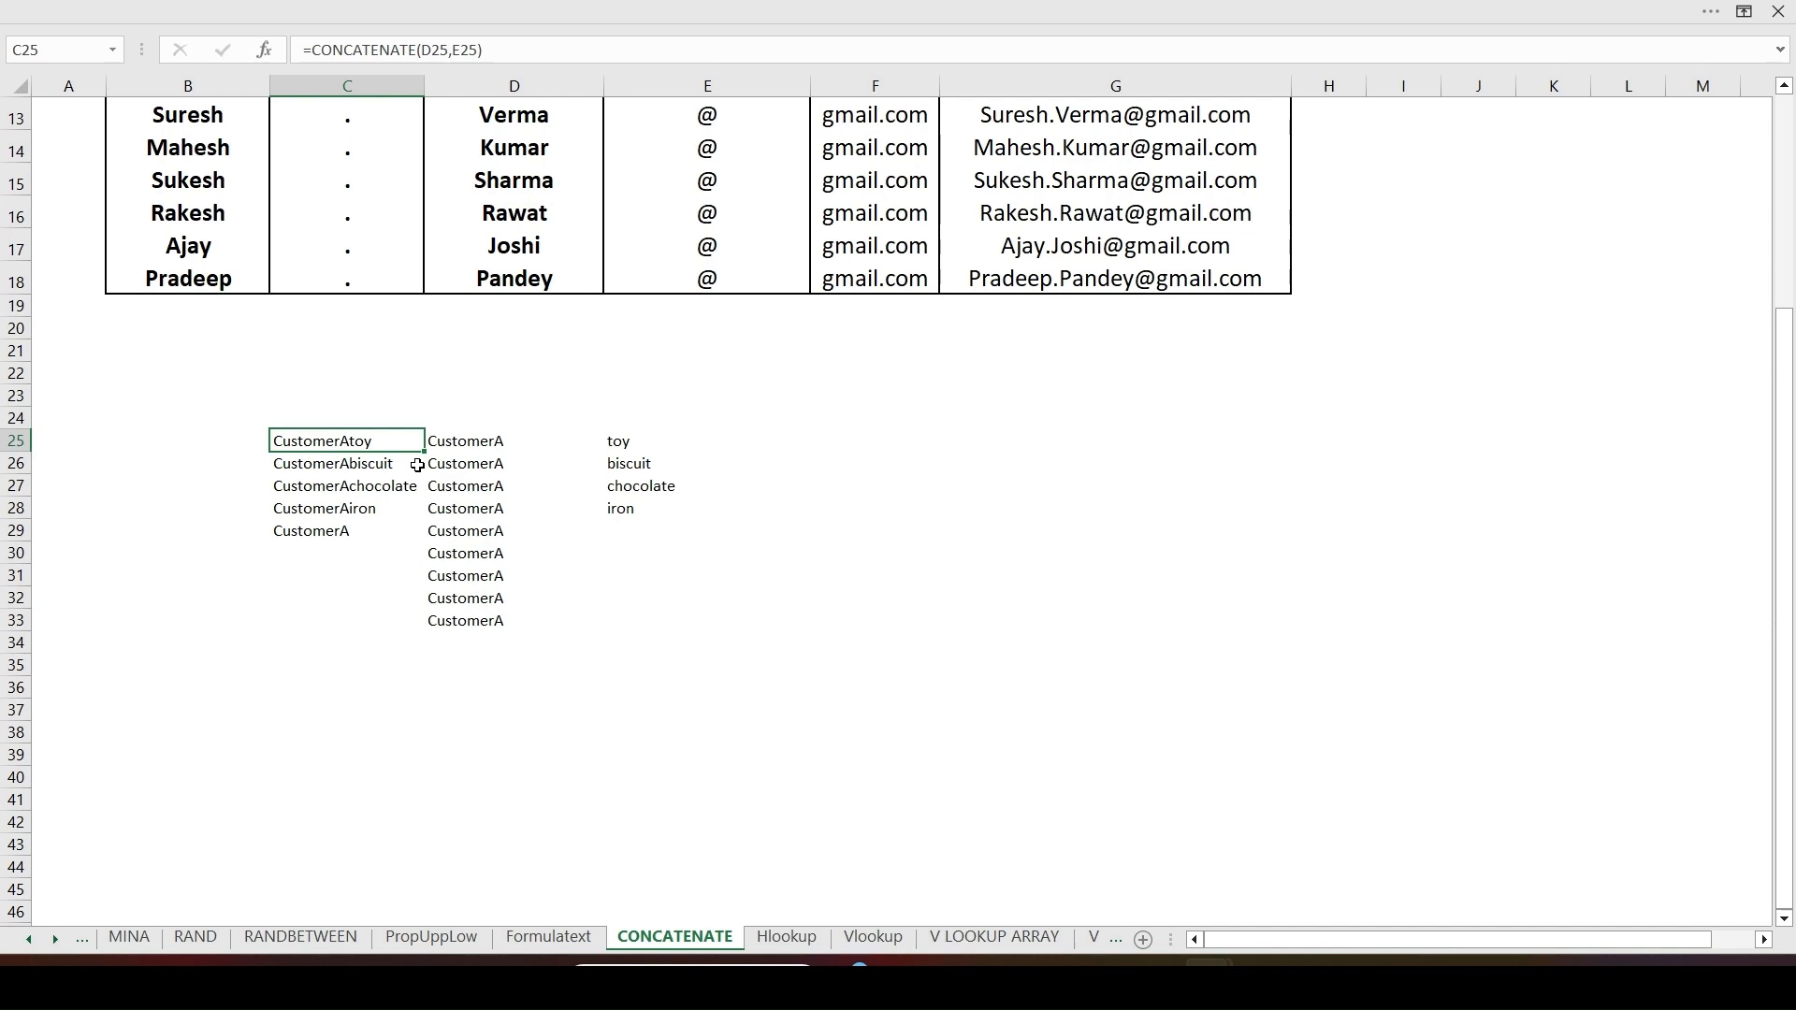
Step: Copy the Email ID column G12:G18, including its header, into column H beside the table
scroll(418, 465, up, 4)
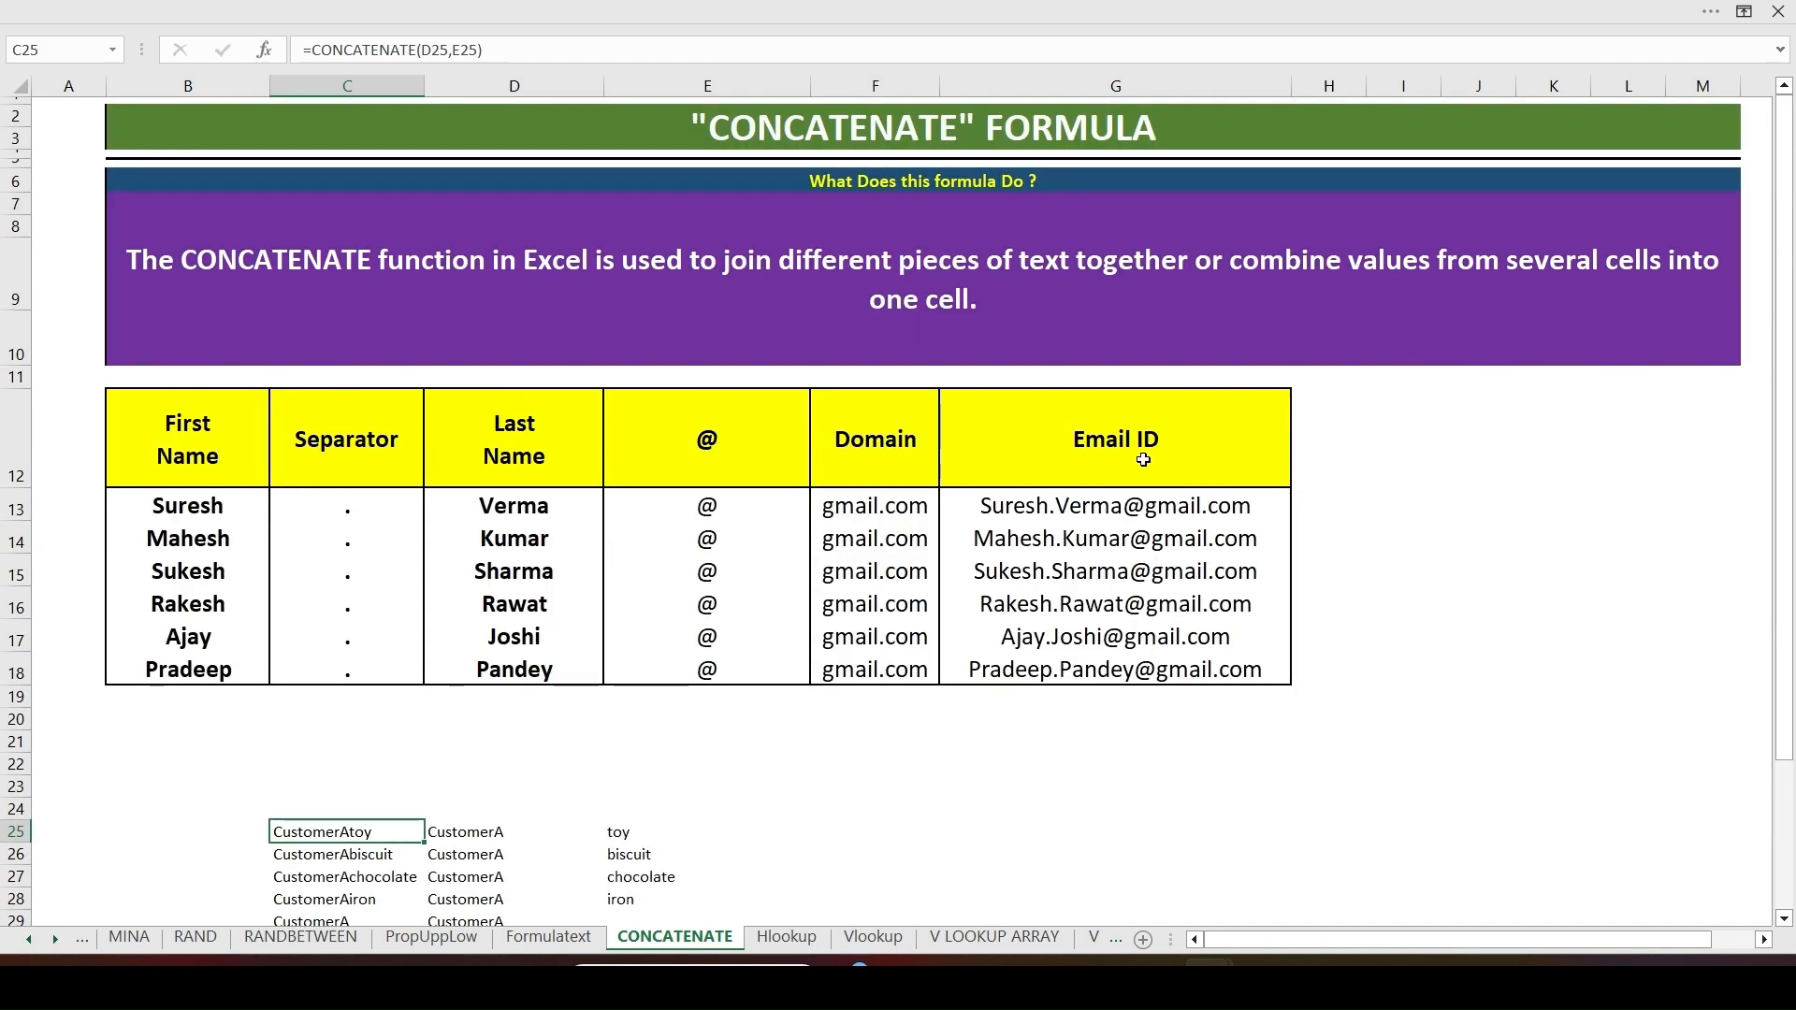
click(1144, 458)
drag(174, 510, 875, 513)
drag(1127, 506, 1129, 675)
drag(1136, 451, 1150, 658)
key(ctrl+c)
key(Right)
key(ctrl+v)
key(Escape)
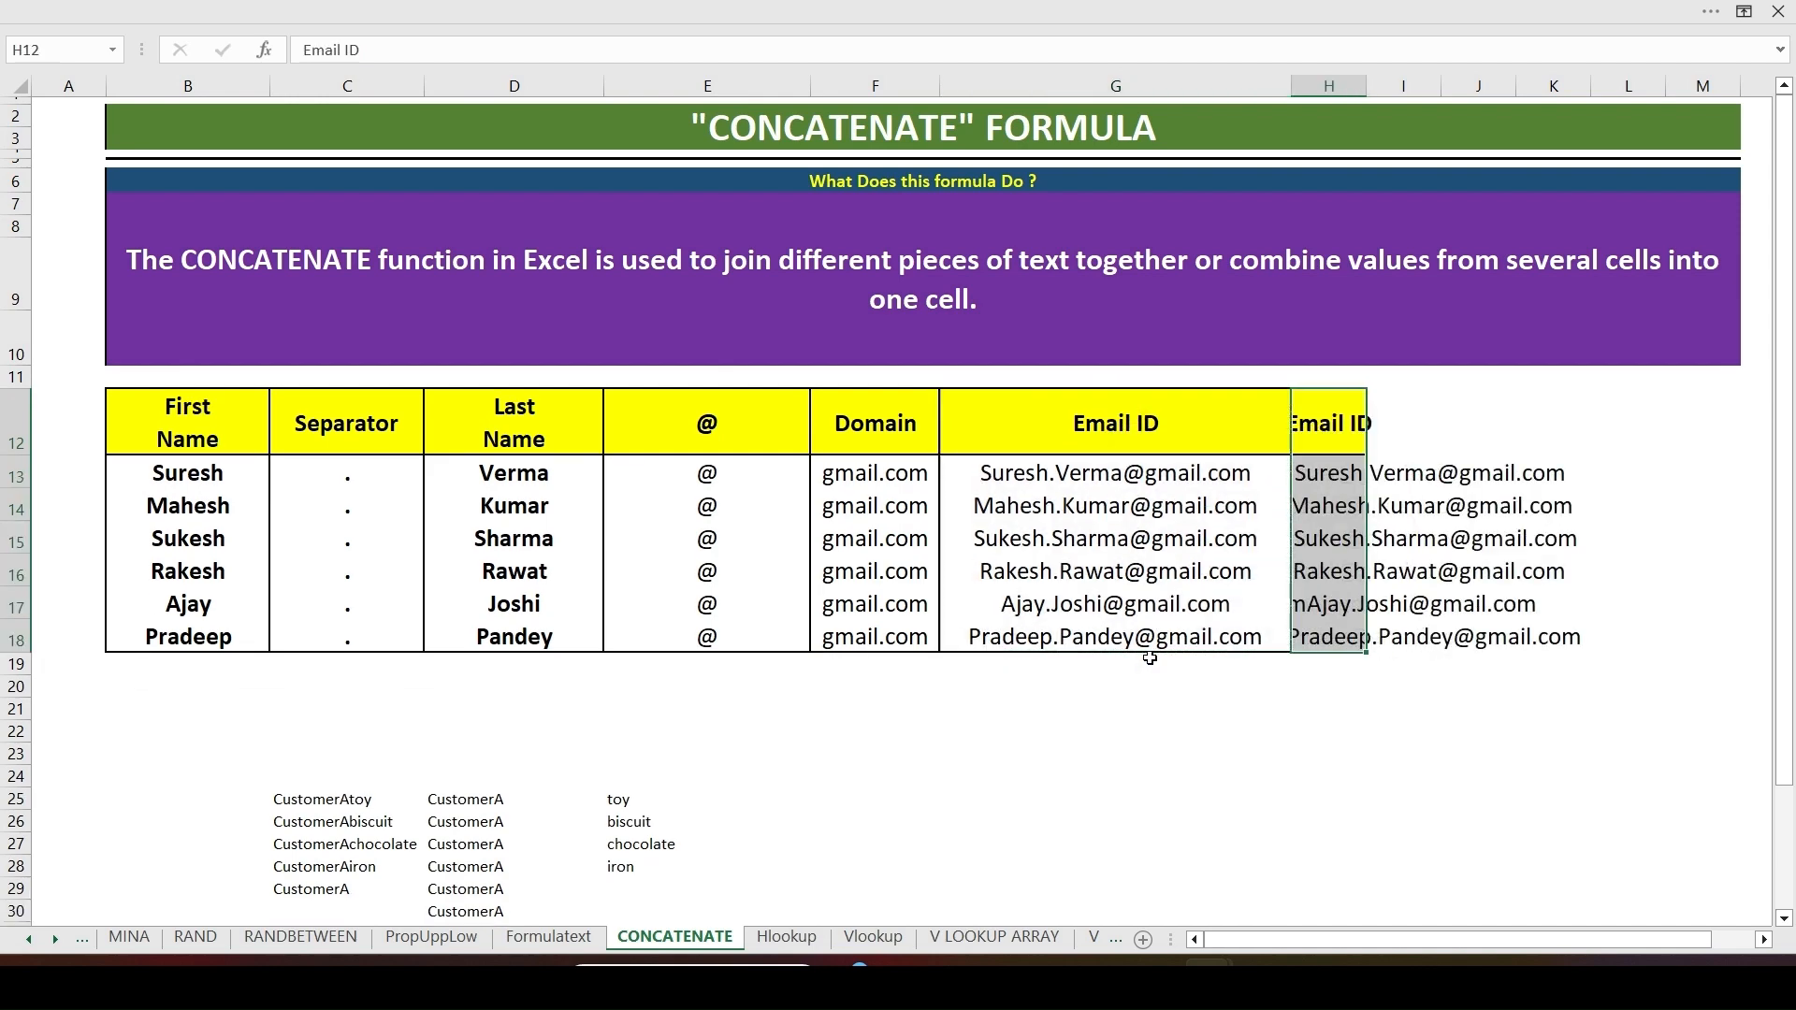
Step: AutoFit the width of column H and clear the copied formulas from H13:H18
key(alt)
key(h)
key(o)
key(i)
key(Down)
key(ctrl+shift+Down)
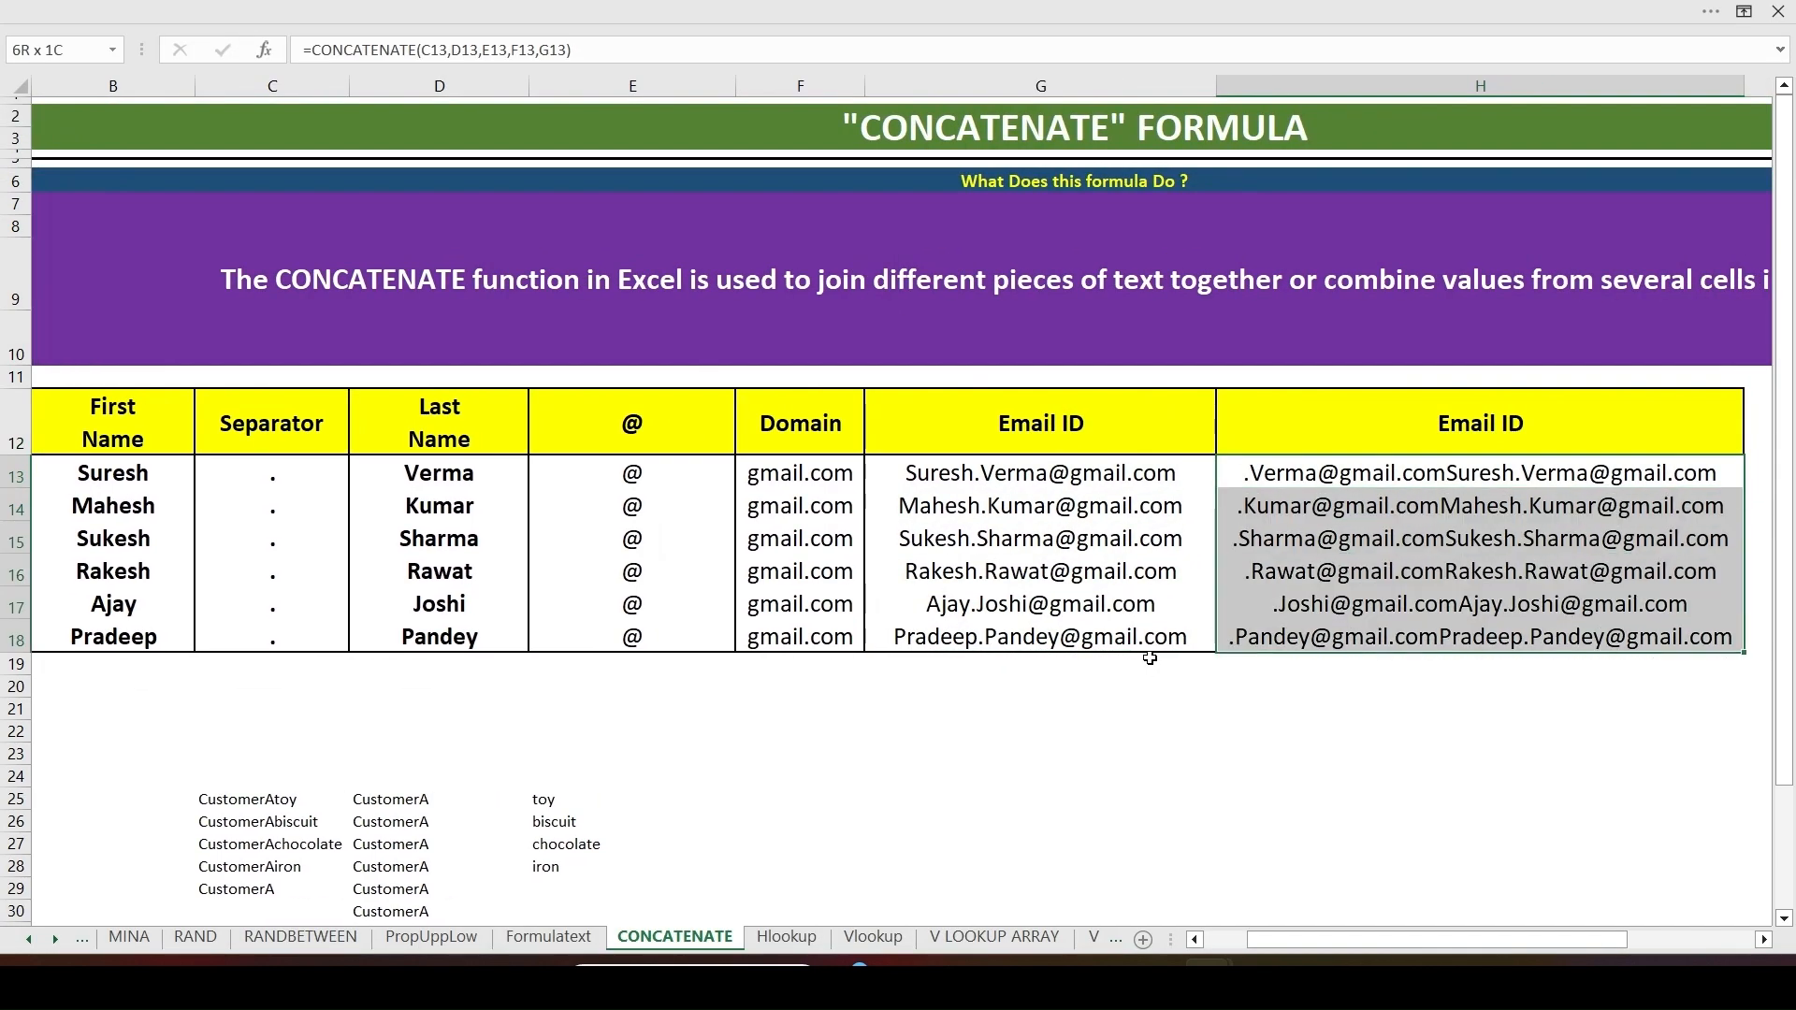
key(Delete)
Step: Examine the CONCATENATE formula in G13 and the individual cells it references
key(Left)
key(Up)
key(Left)
key(Left)
key(Left)
key(Left)
key(Left)
key(Right)
key(Right)
key(Right)
key(Right)
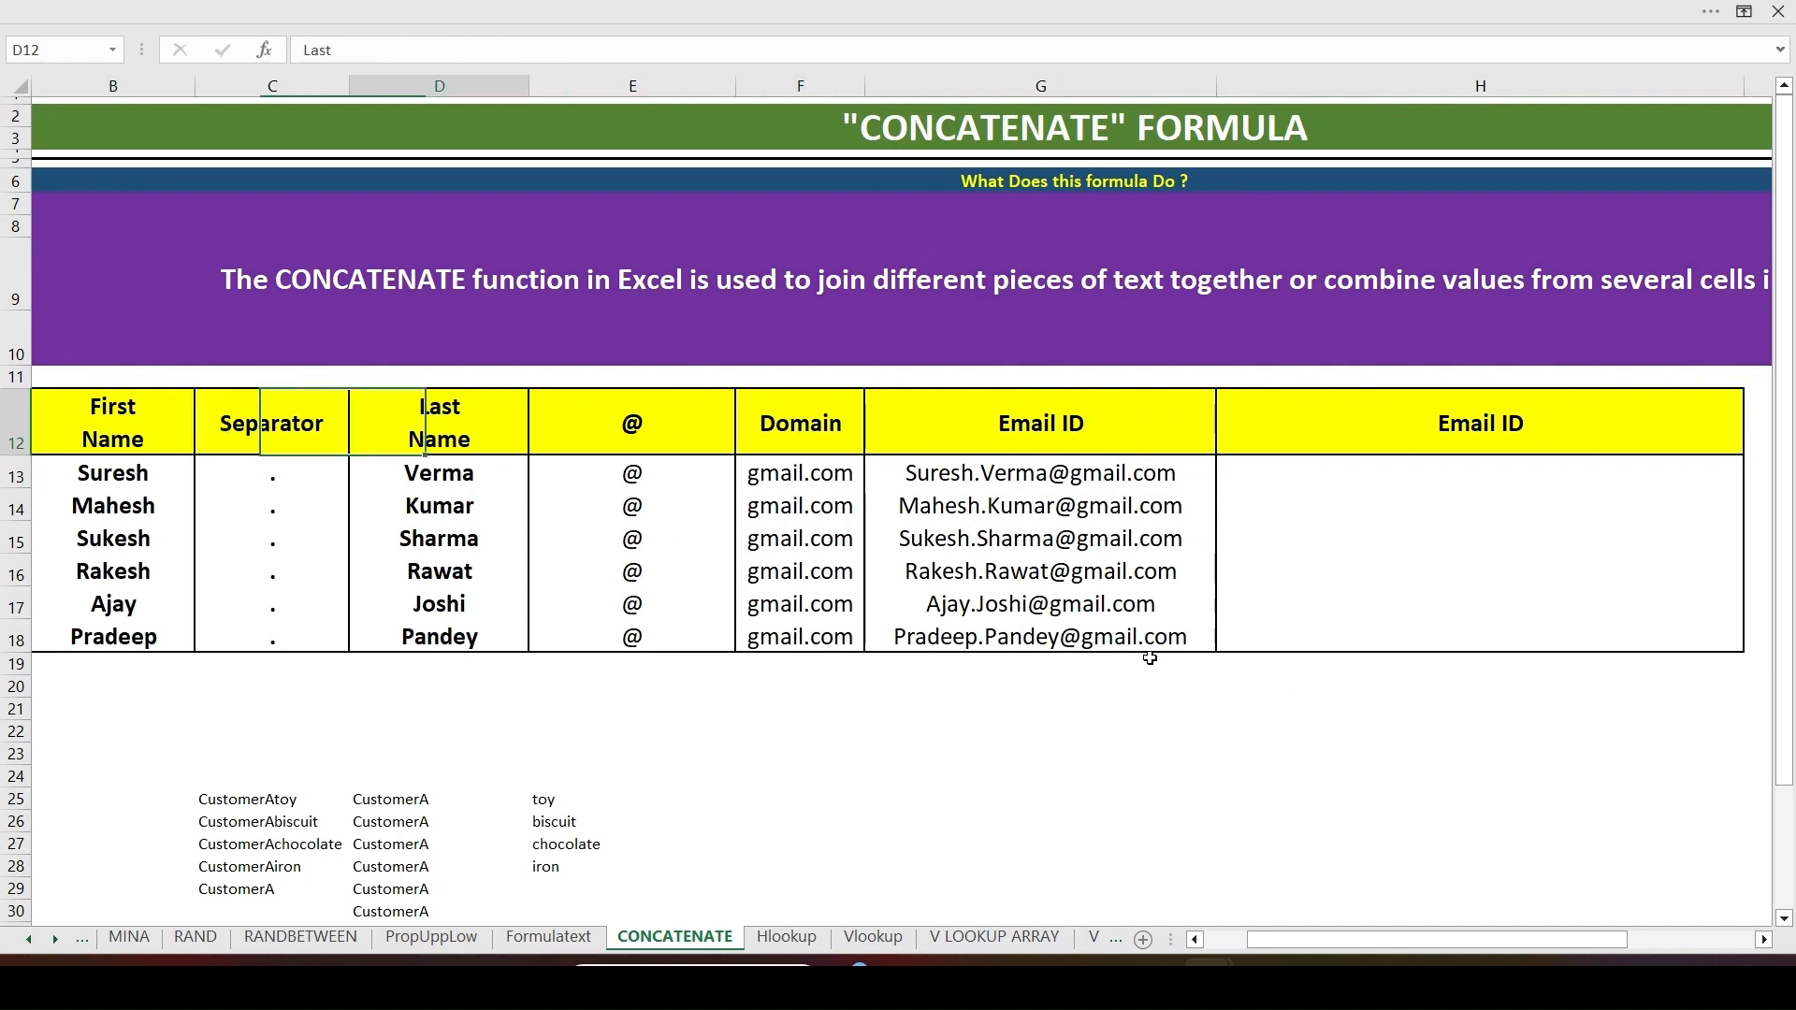
key(Down)
key(Right)
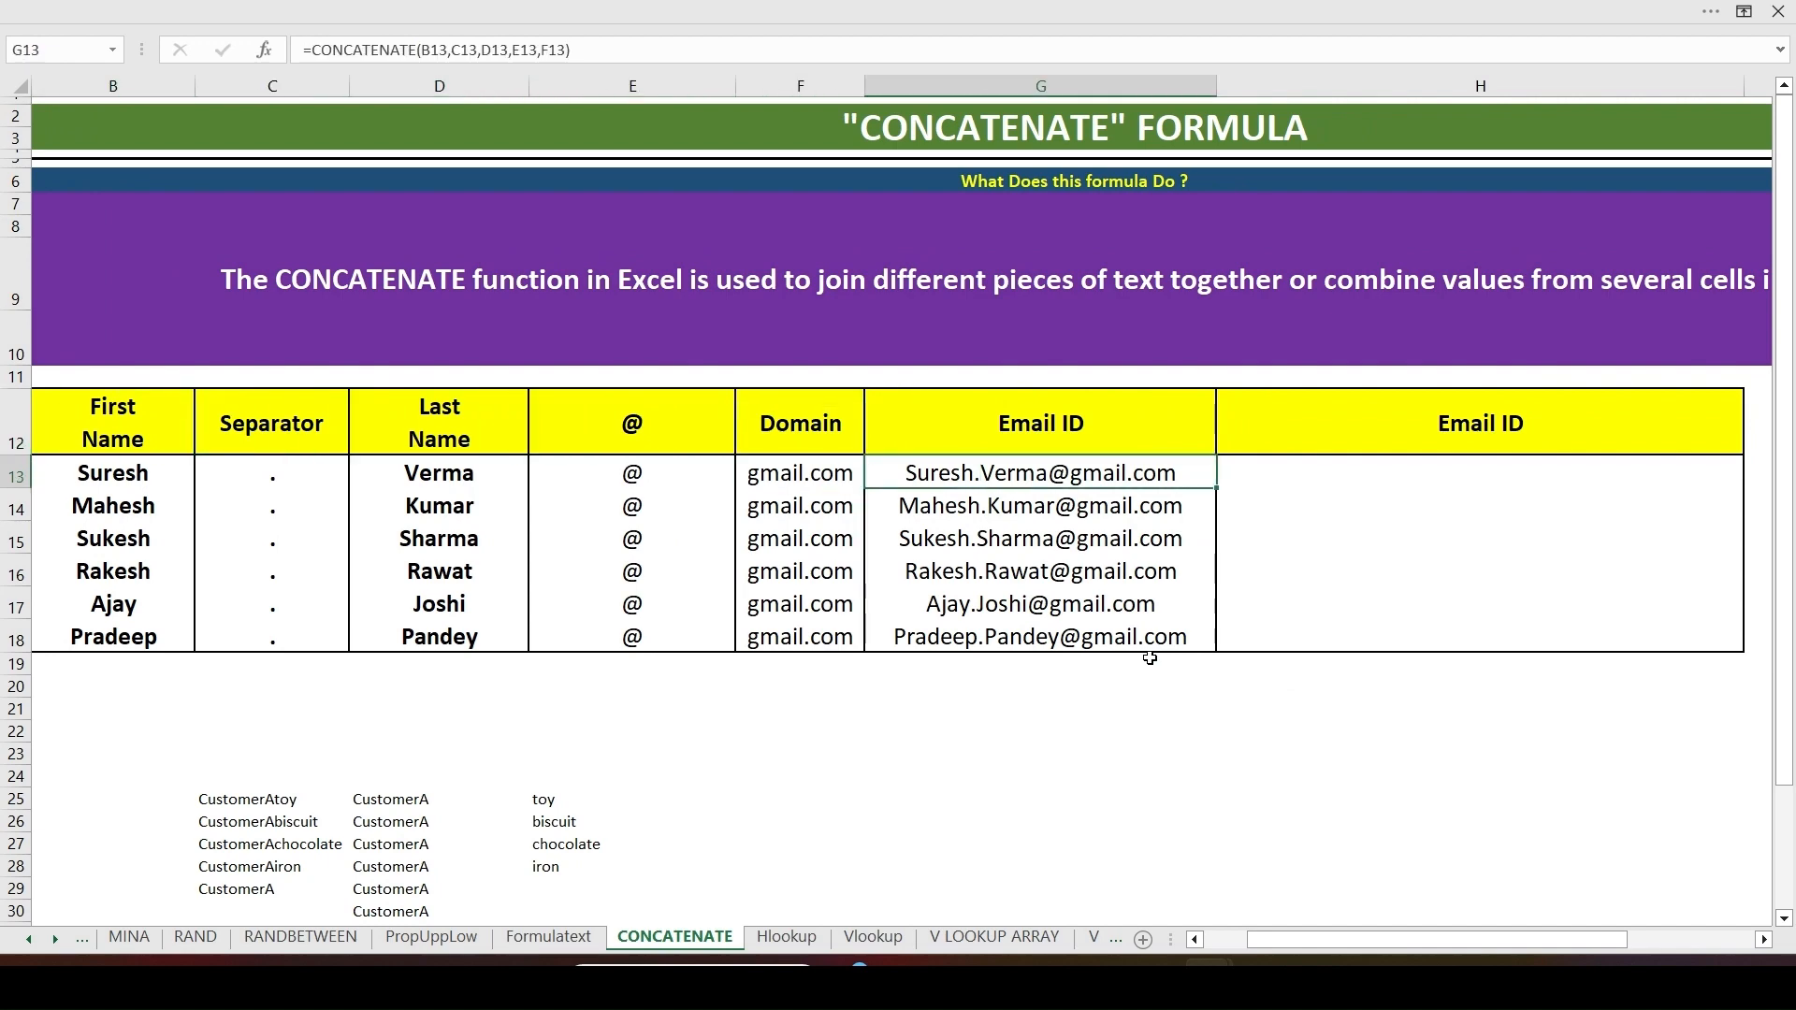
ctrl+scroll(1149, 659, down, 2)
key(F2)
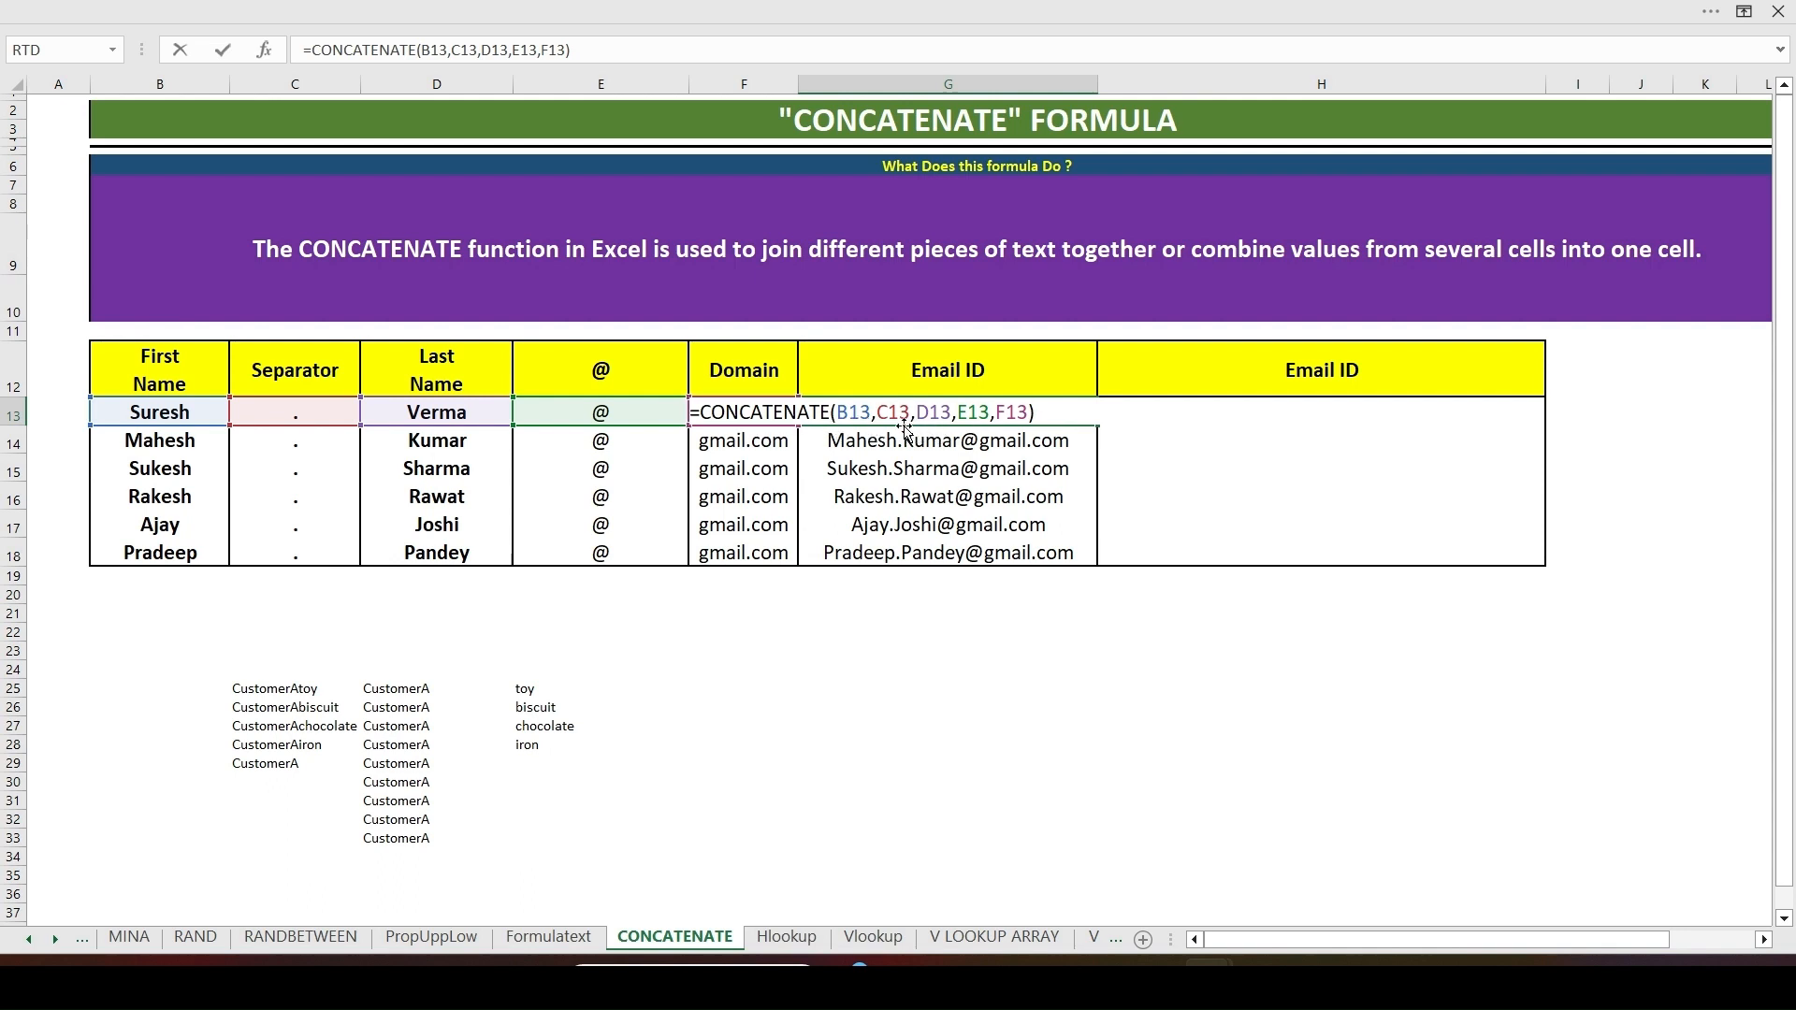
Step: Enter =CONCAT(B13:F13) in H13 to join the whole row range at once
click(1195, 428)
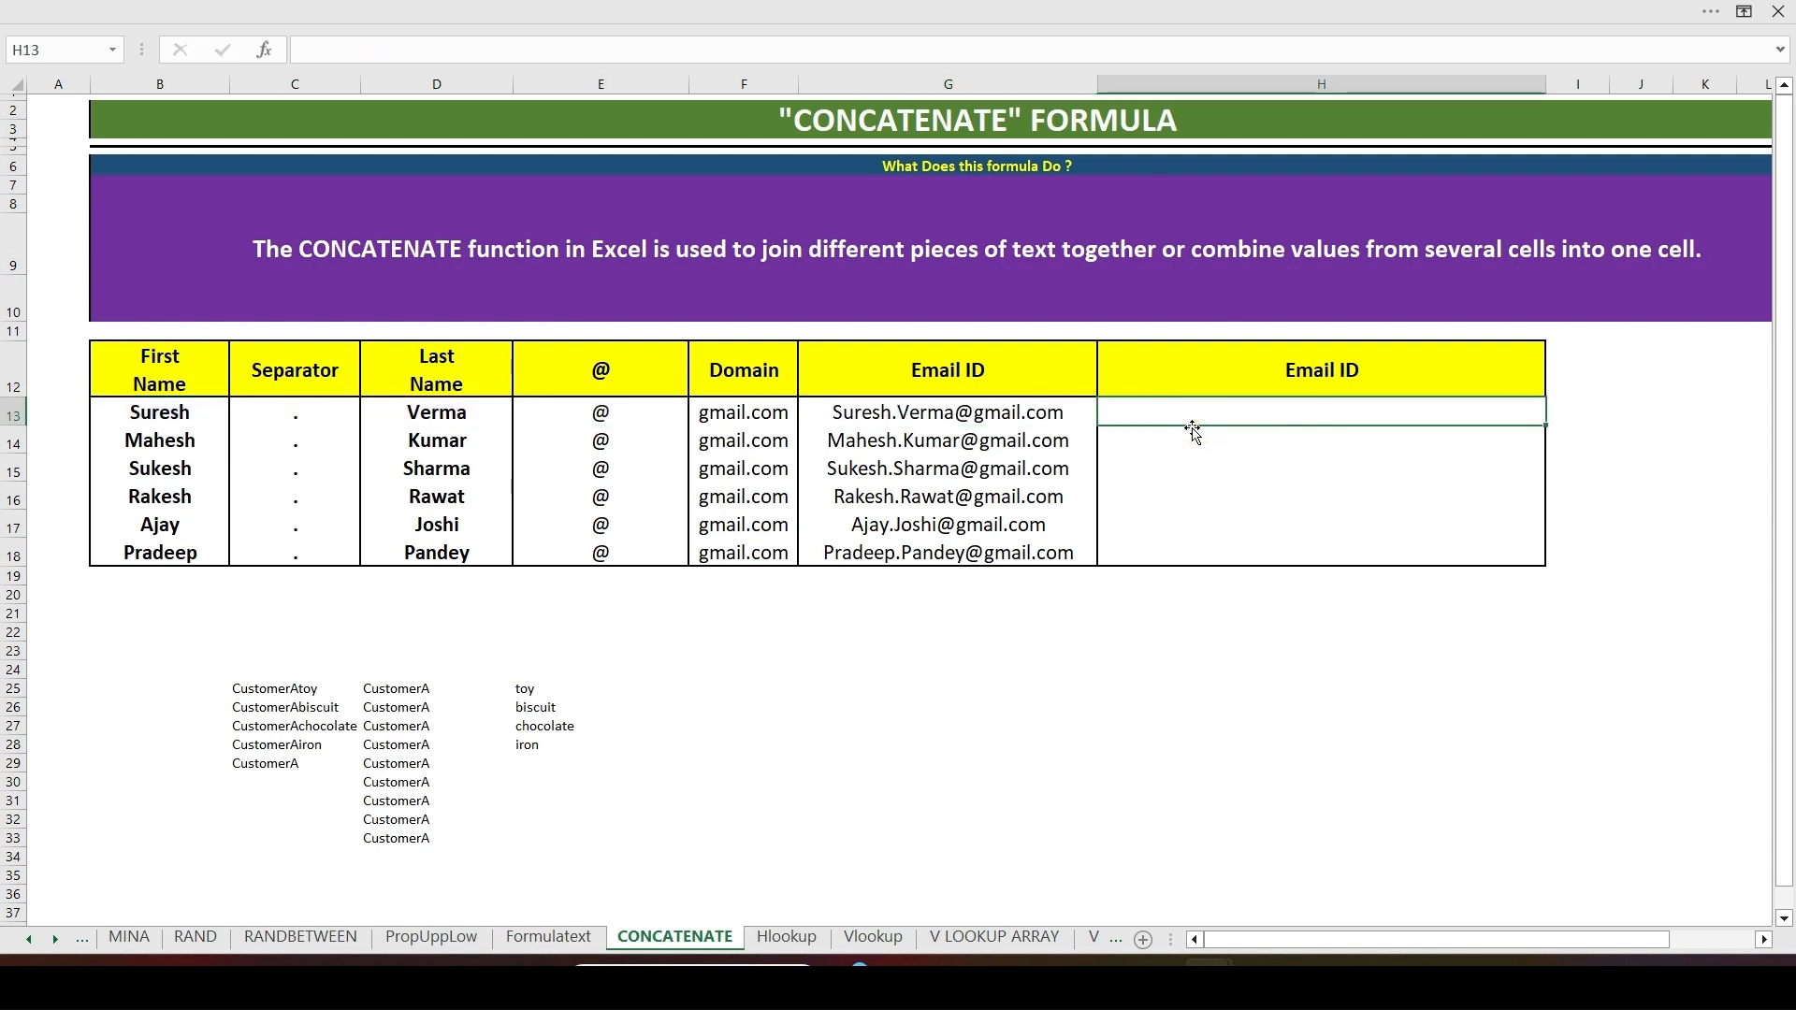
text(=con)
key(Tab)
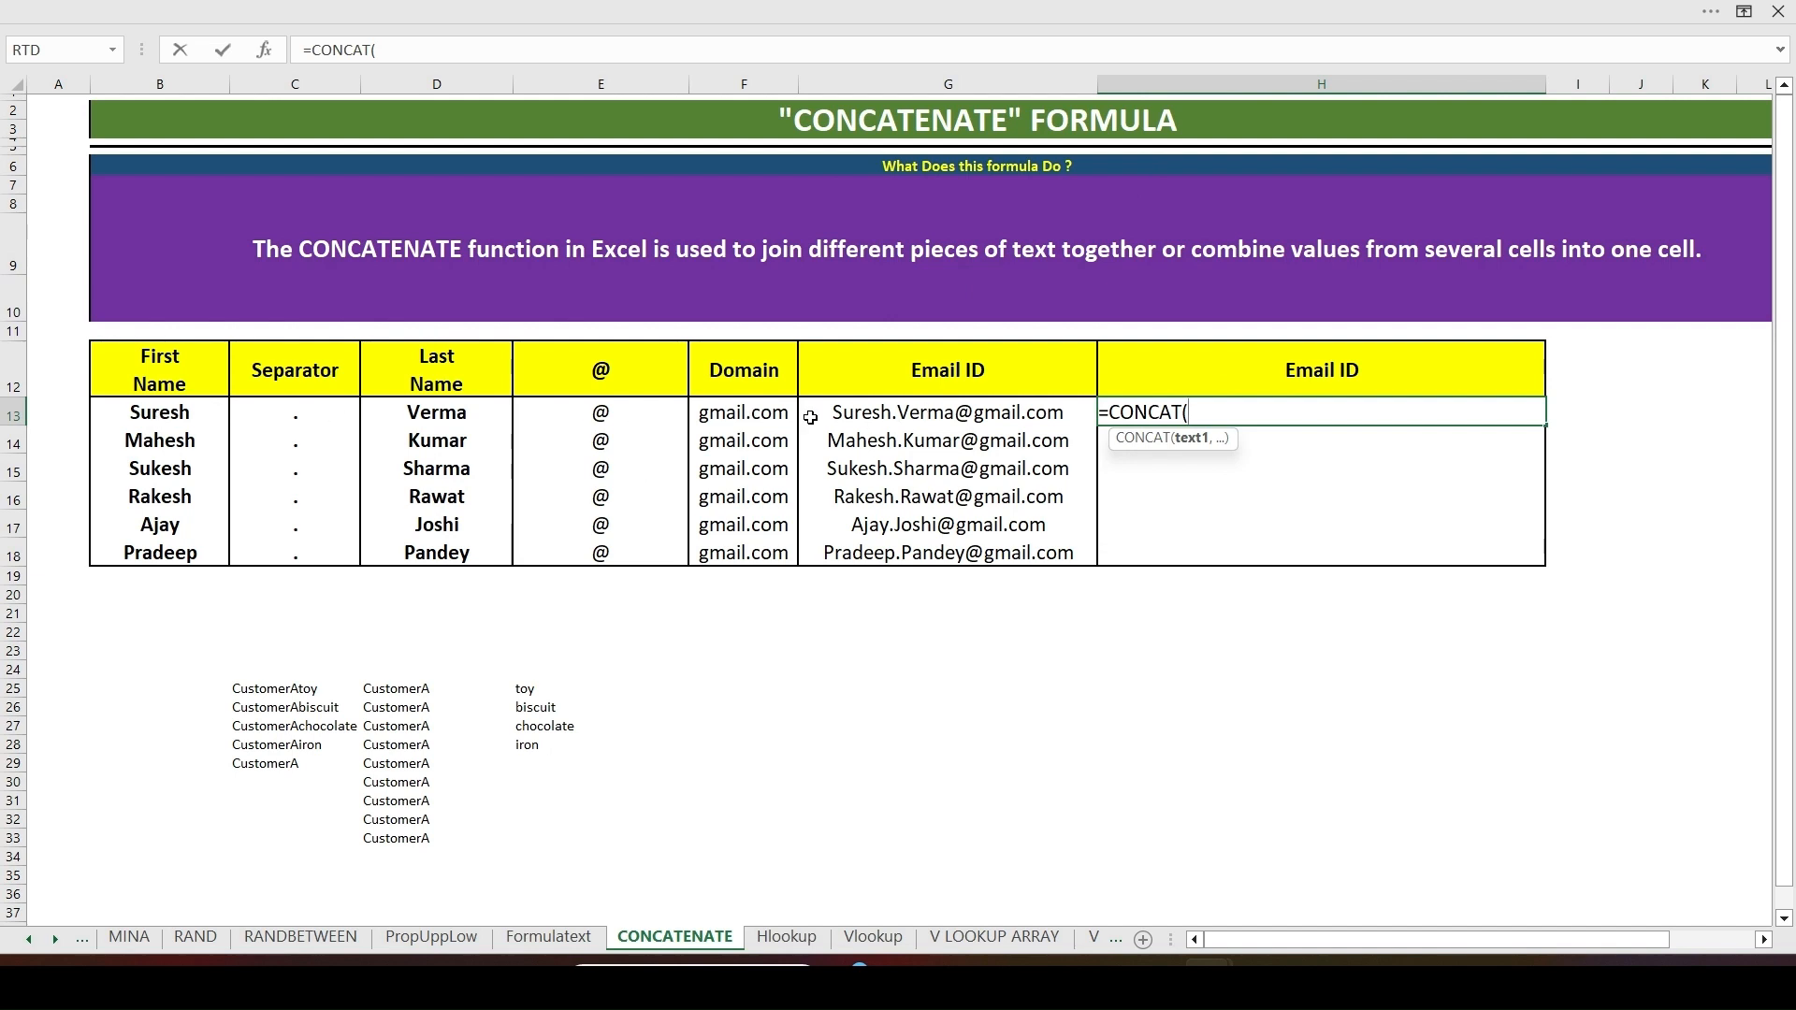
drag(159, 410, 753, 412)
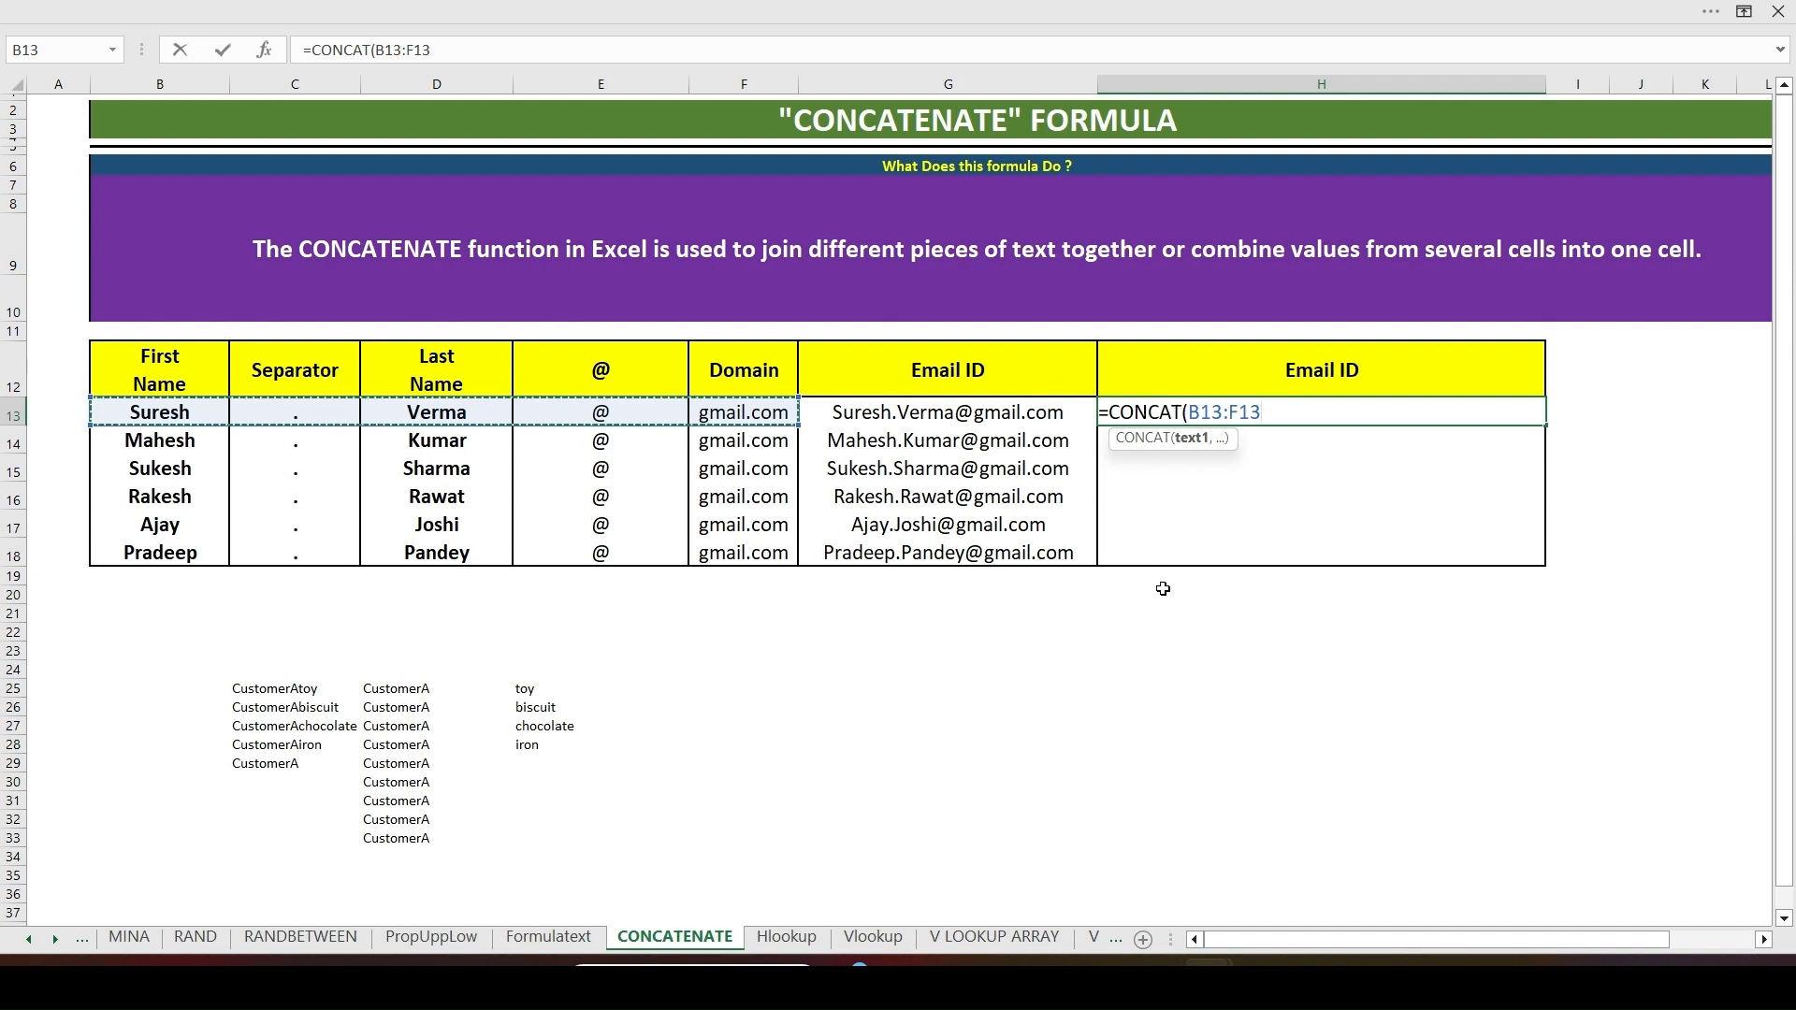
text())
key(ctrl+Return)
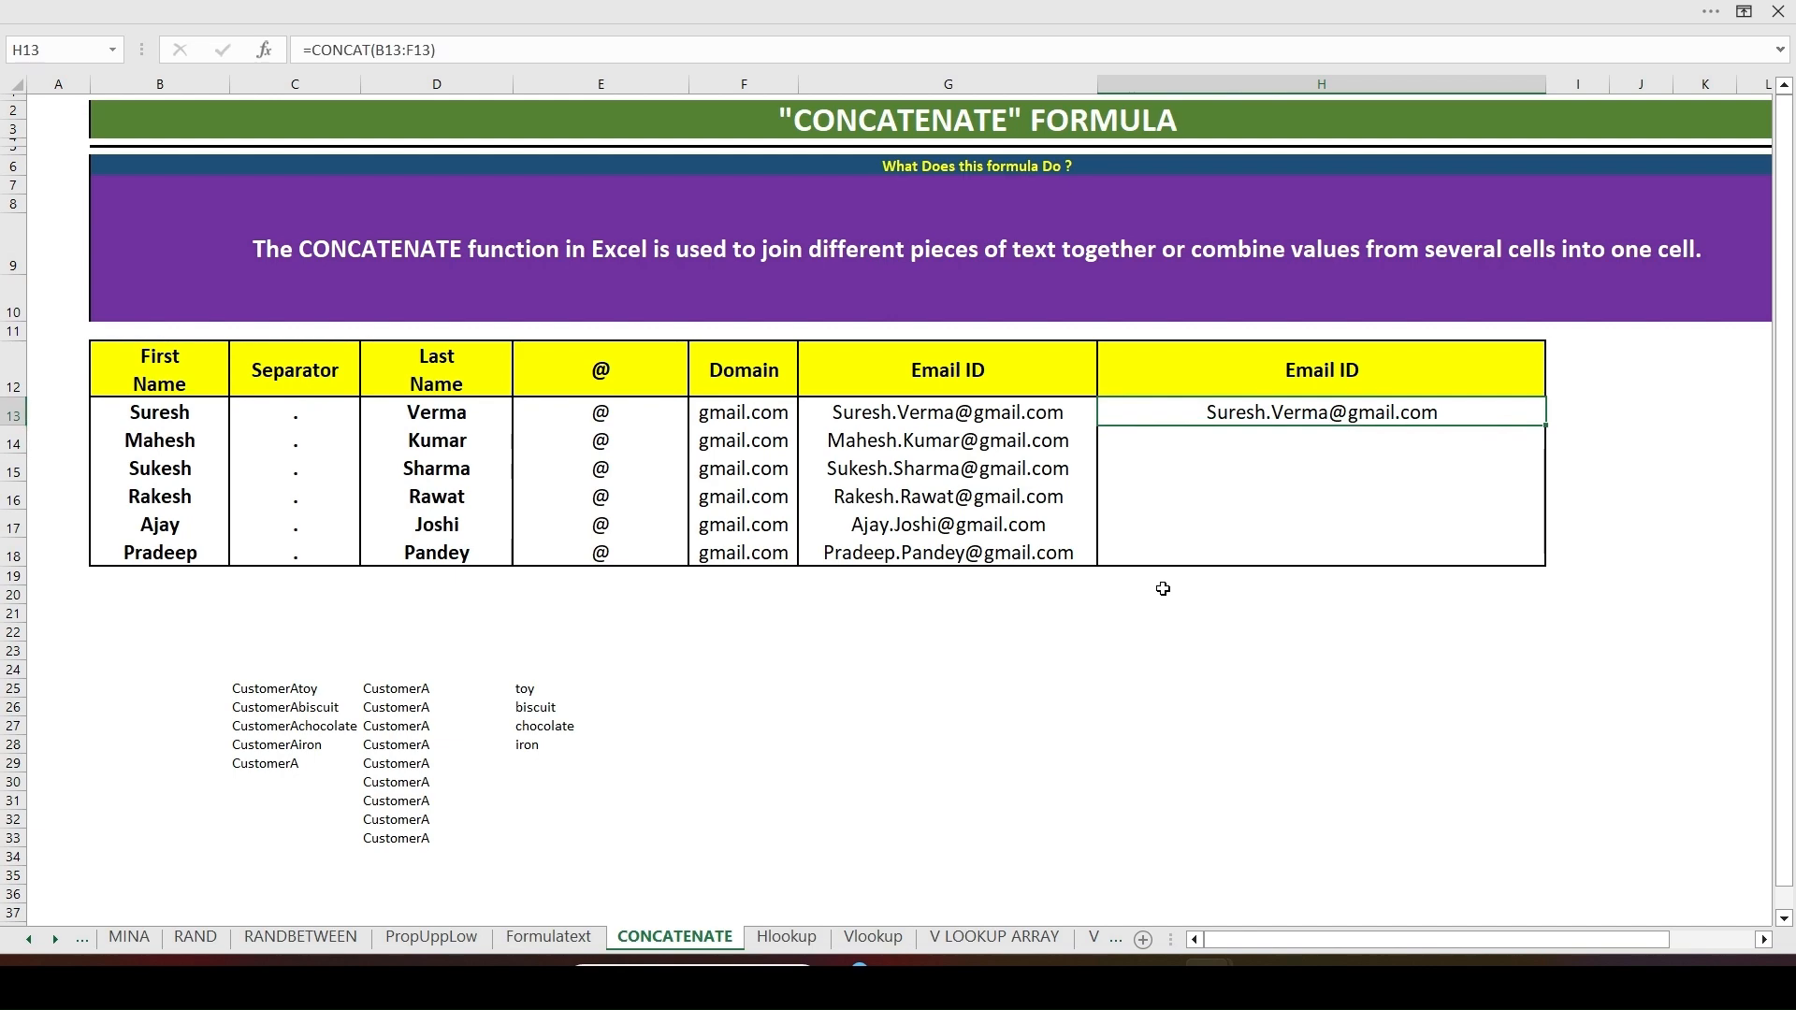
Step: Copy the H13 formula down through H18, pasting formulas only
key(ctrl+c)
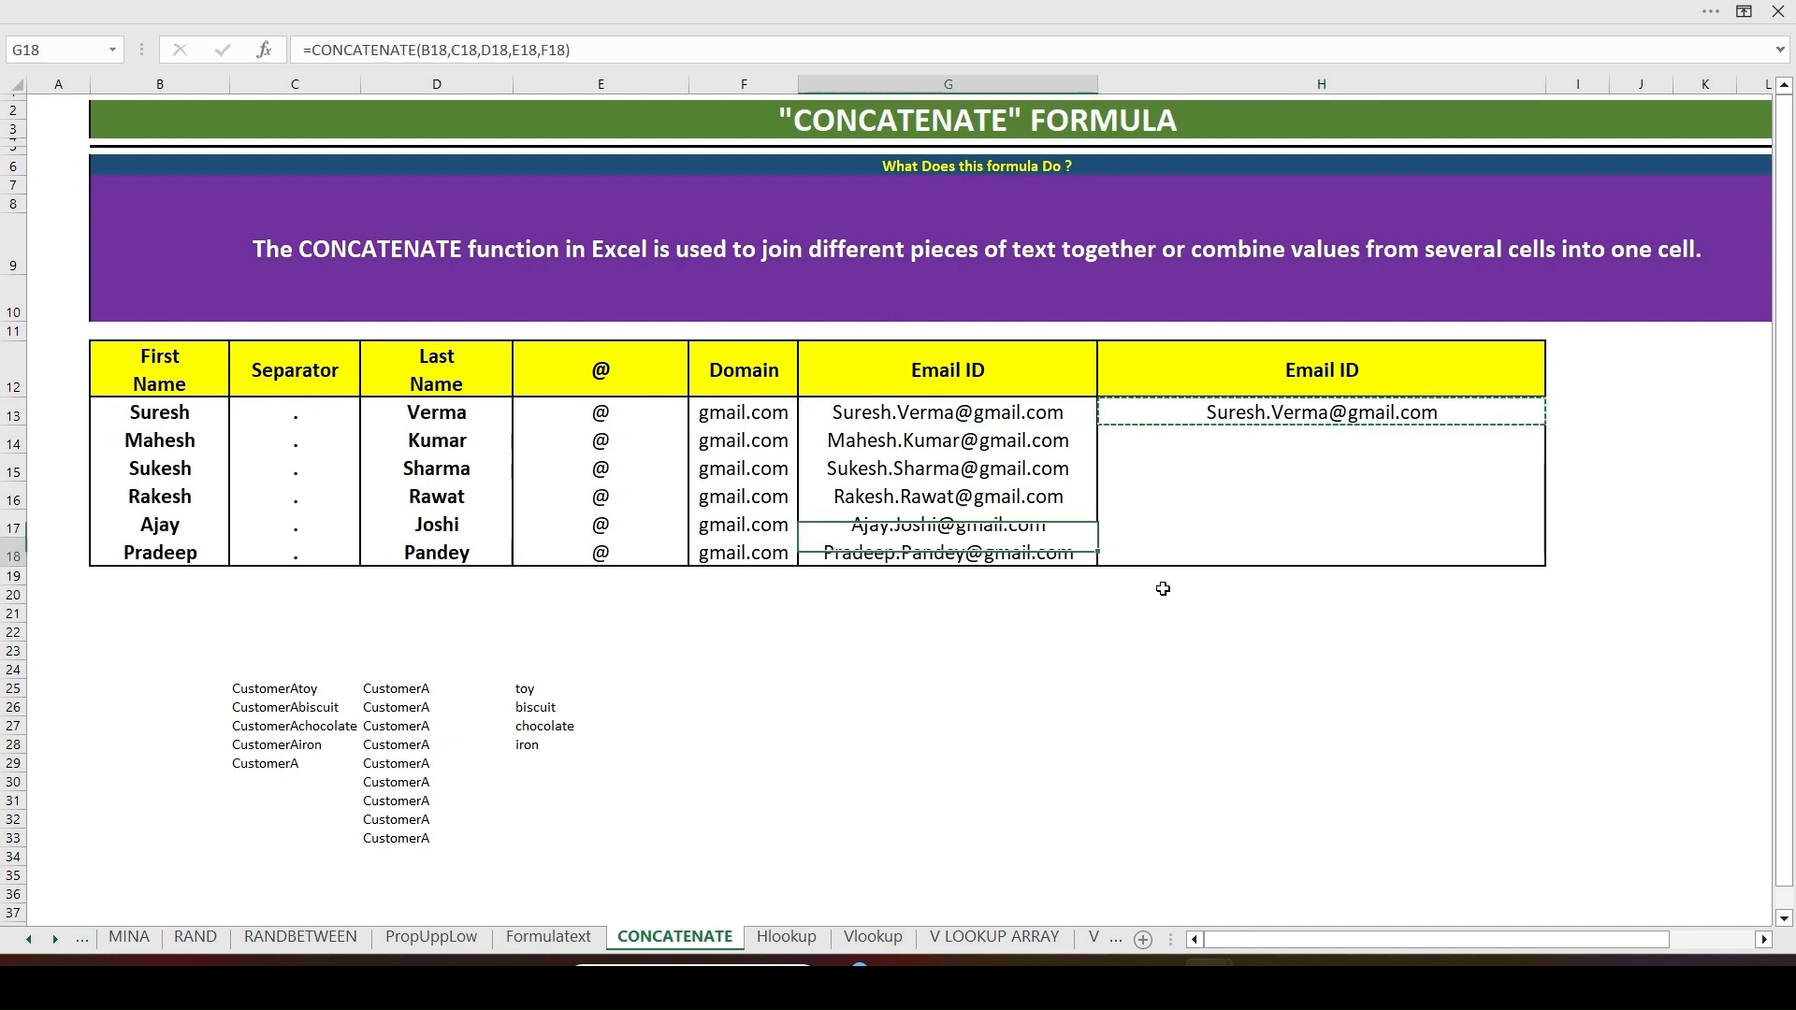
key(shift+Down)
key(shift+Down)
key(shift+Down)
key(shift+Down)
key(shift+Down)
key(ctrl+alt+v)
key(f)
key(Return)
key(ctrl+Home)
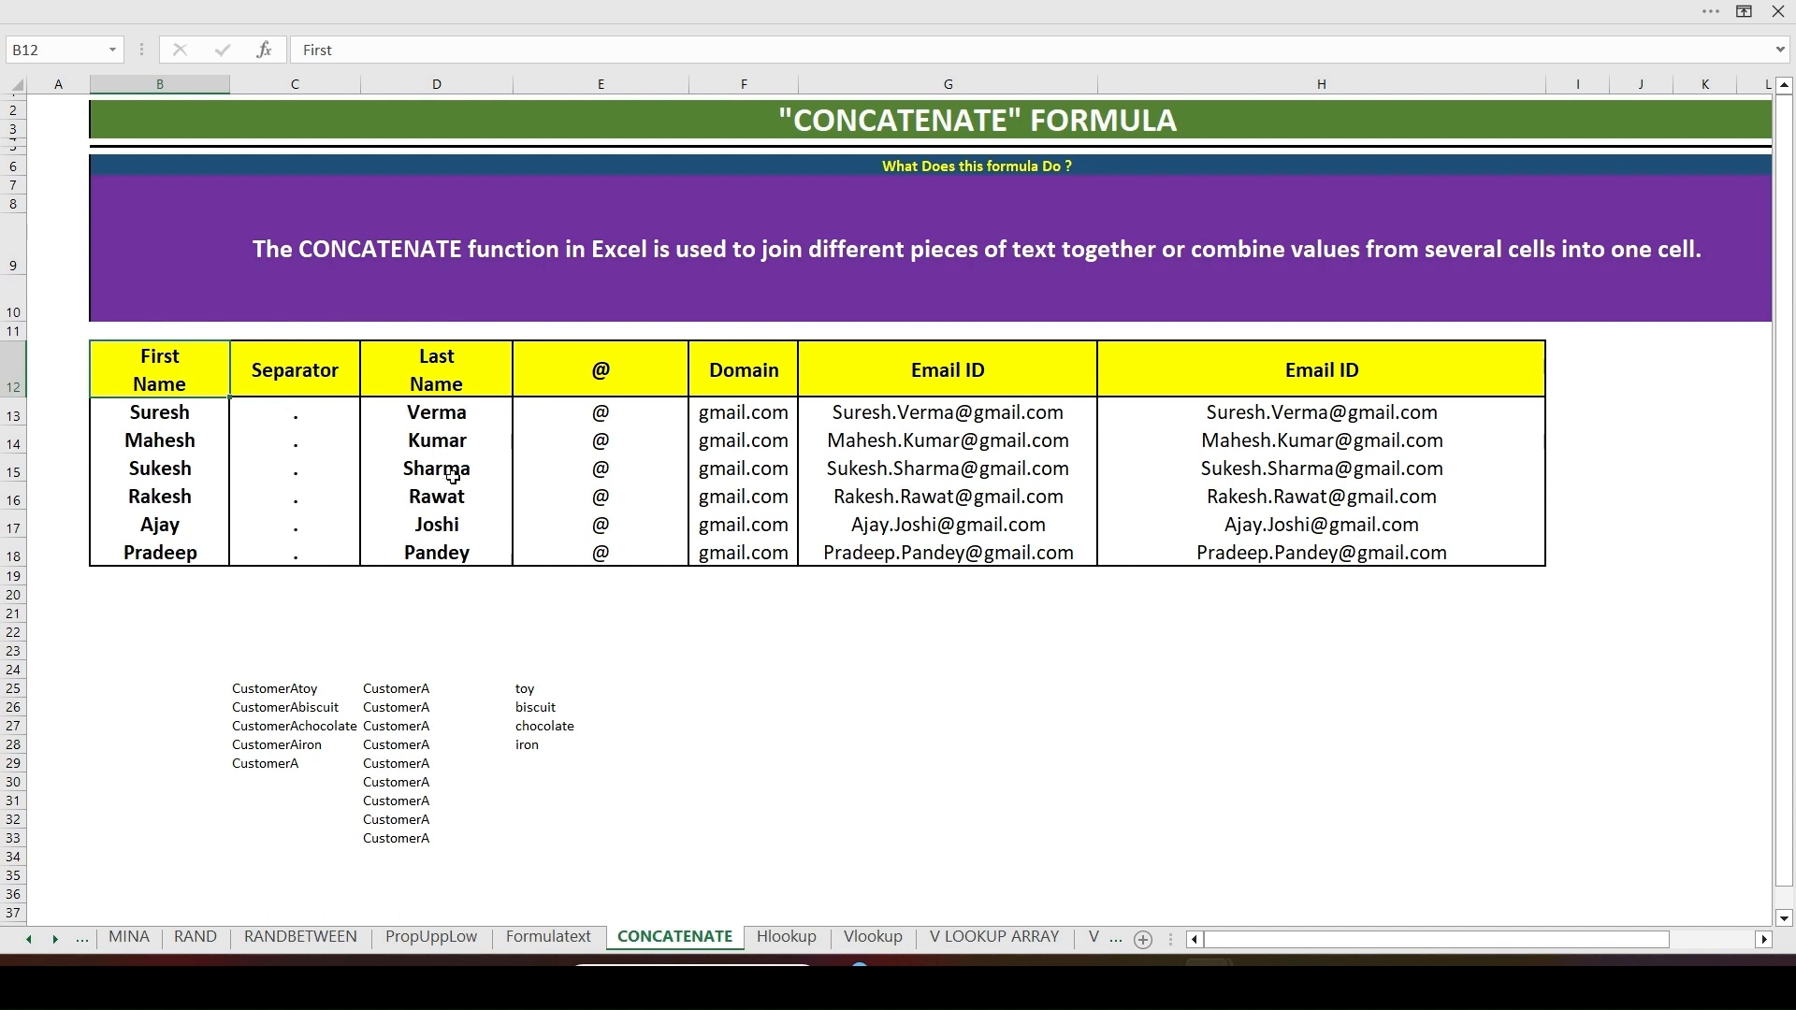
Step: Replace the last names in D13, D14 and D15 with 123, 456 and 789
click(444, 412)
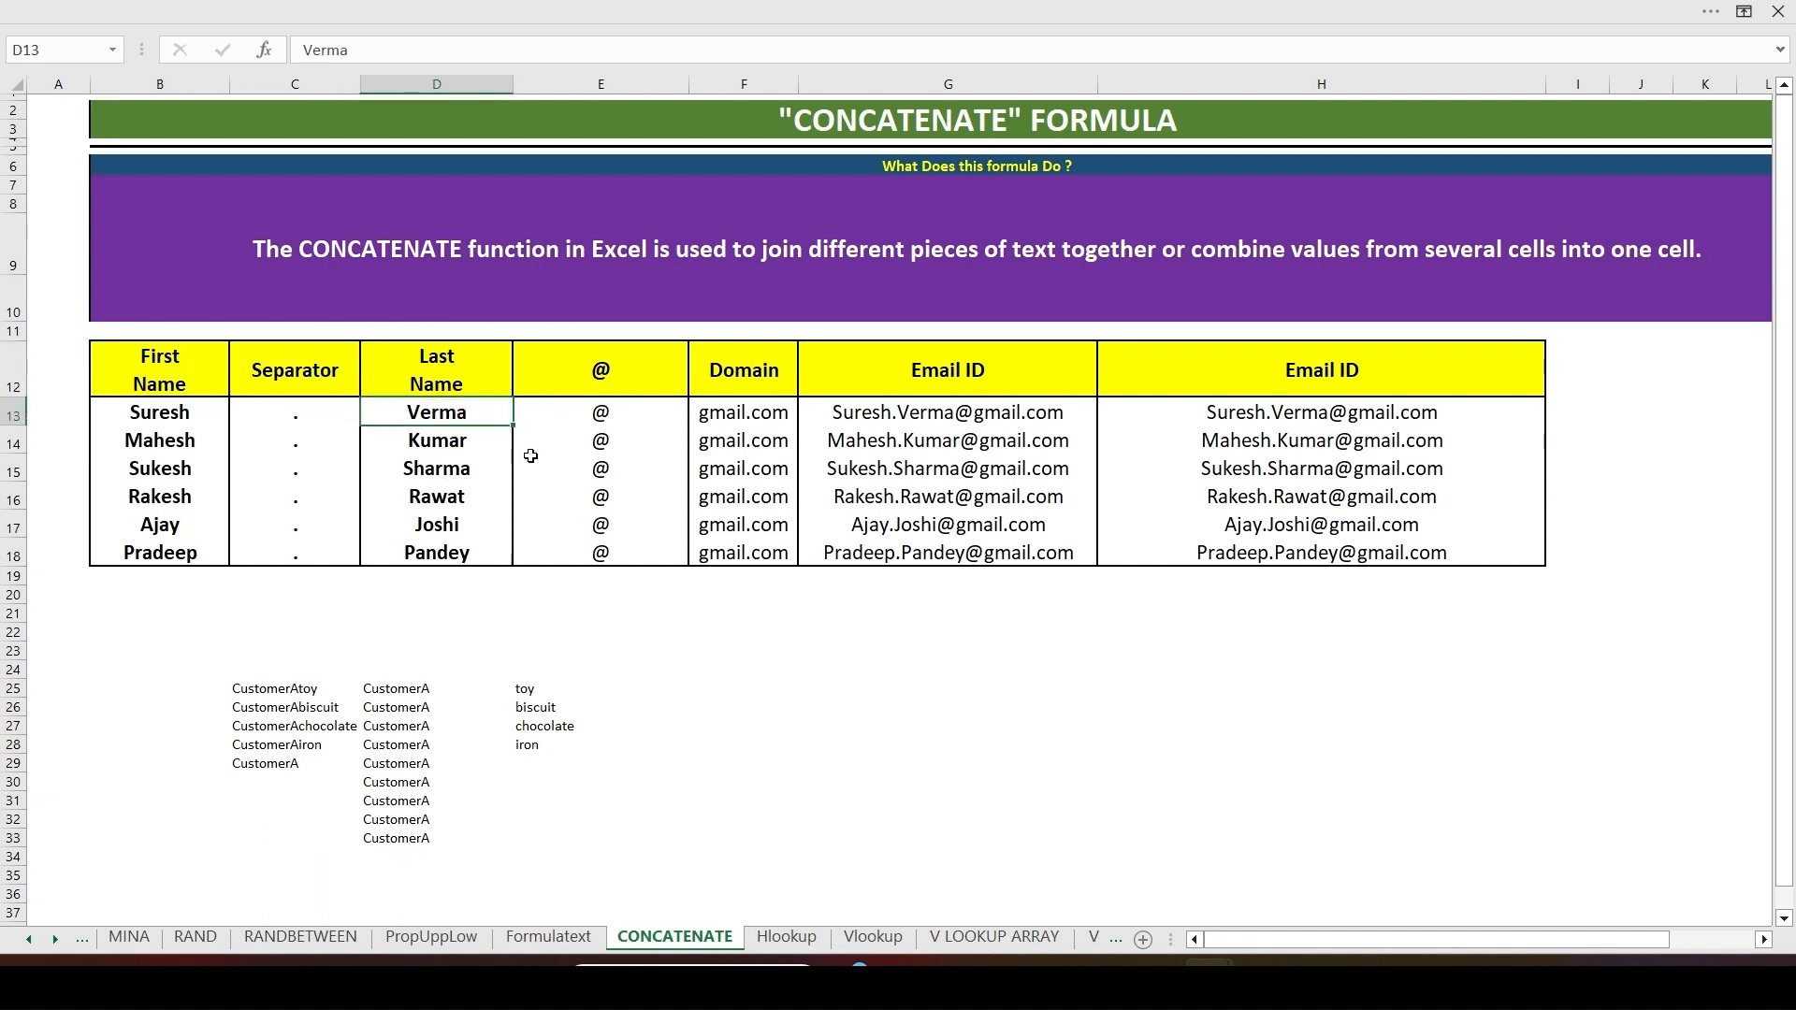
text(123)
key(Return)
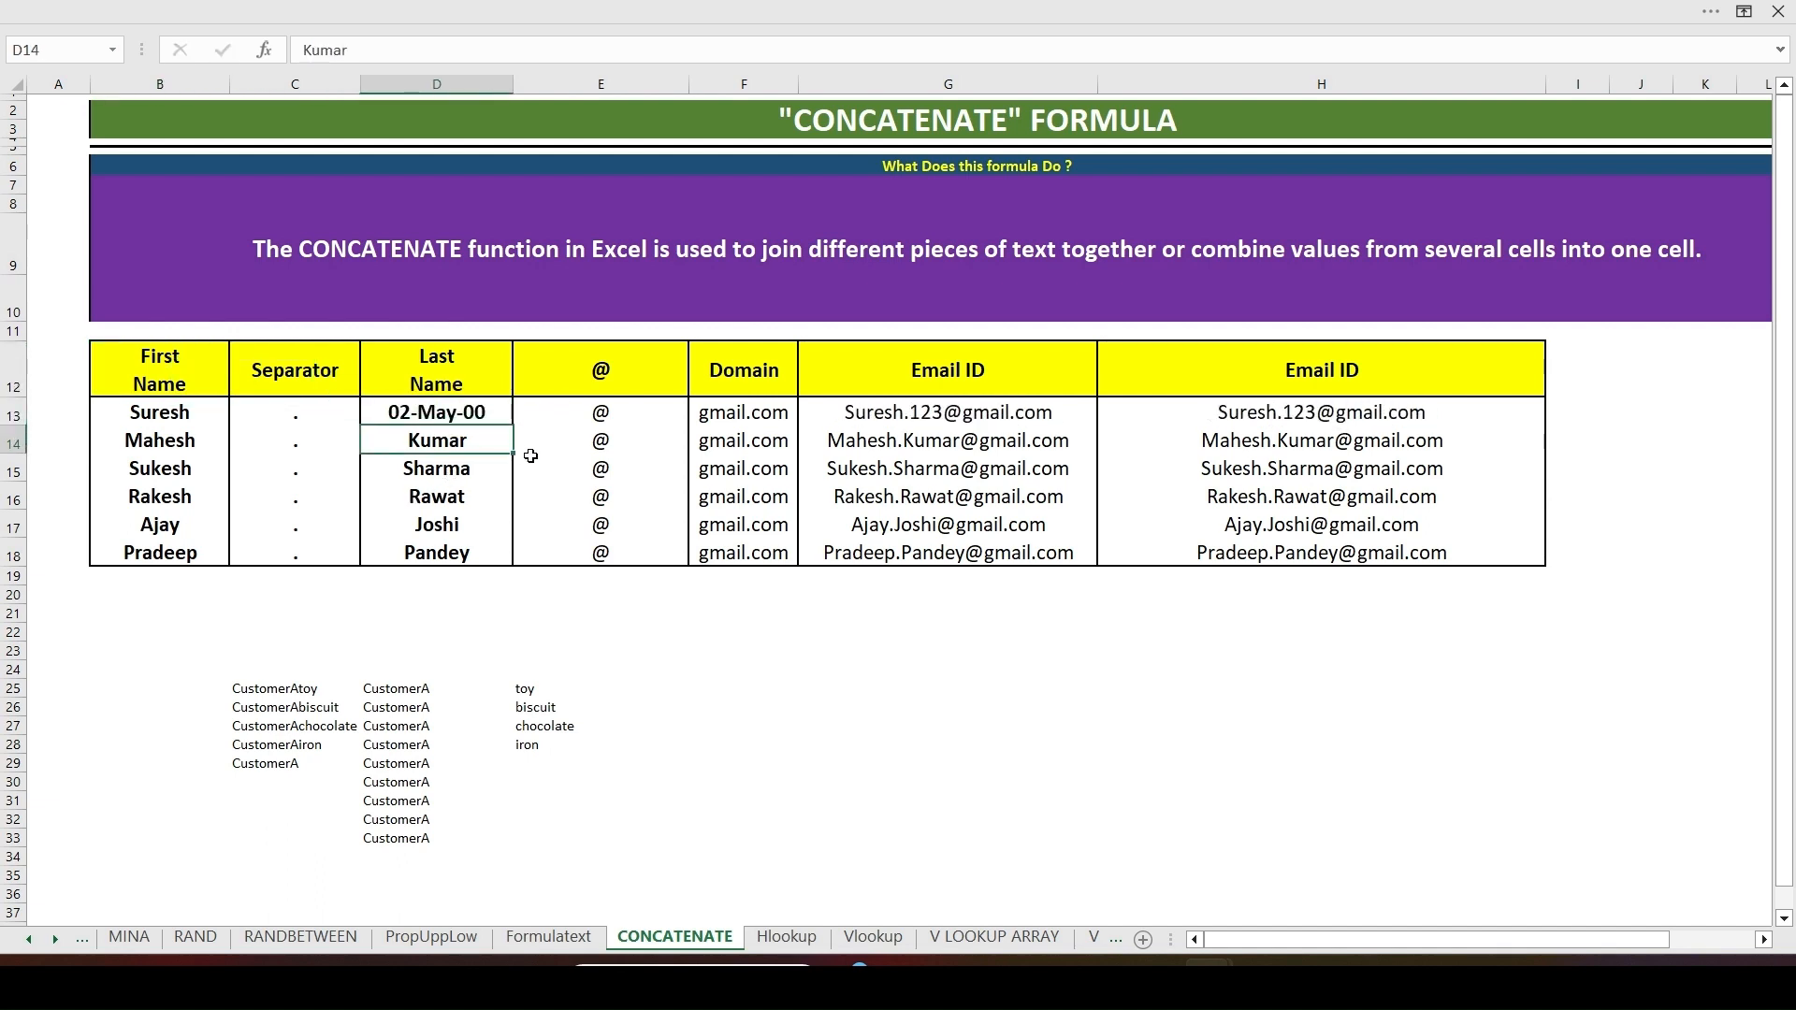
text(456)
key(Return)
text(789)
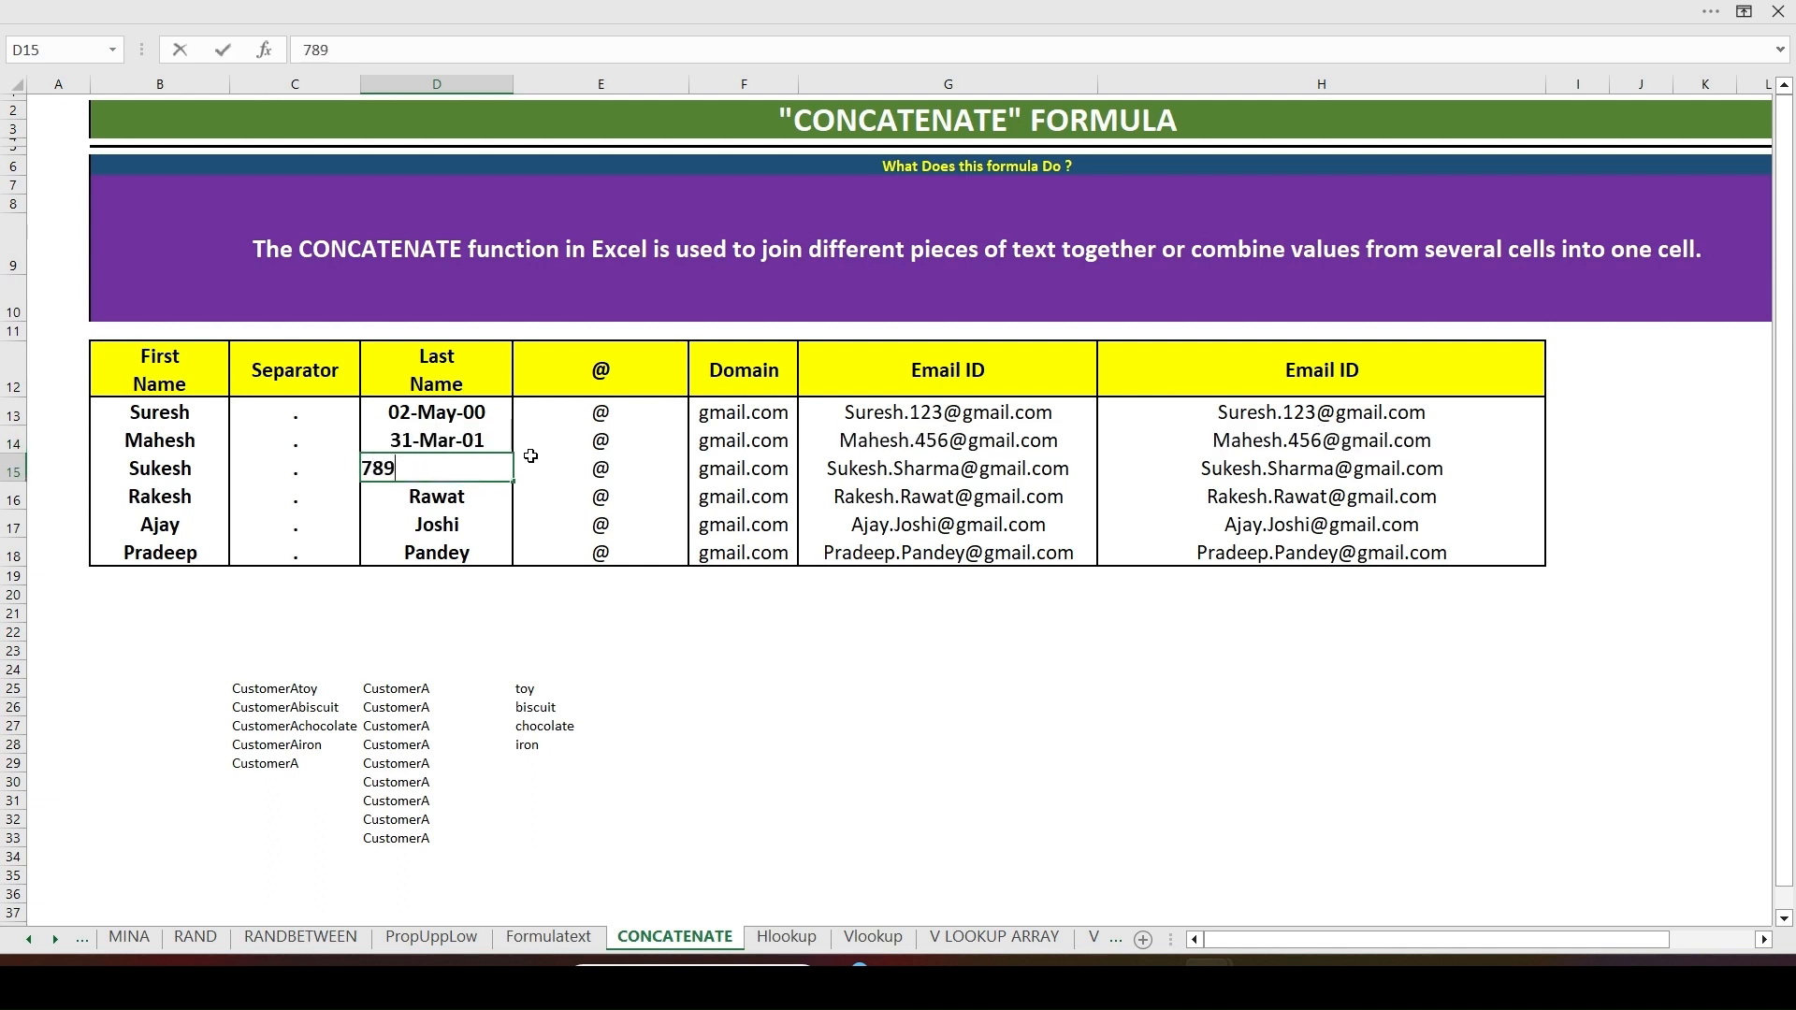
key(Return)
Step: Set the number format of the Last Name cells D13:D18 to General
key(Up)
key(Up)
key(Up)
key(ctrl+shift+Down)
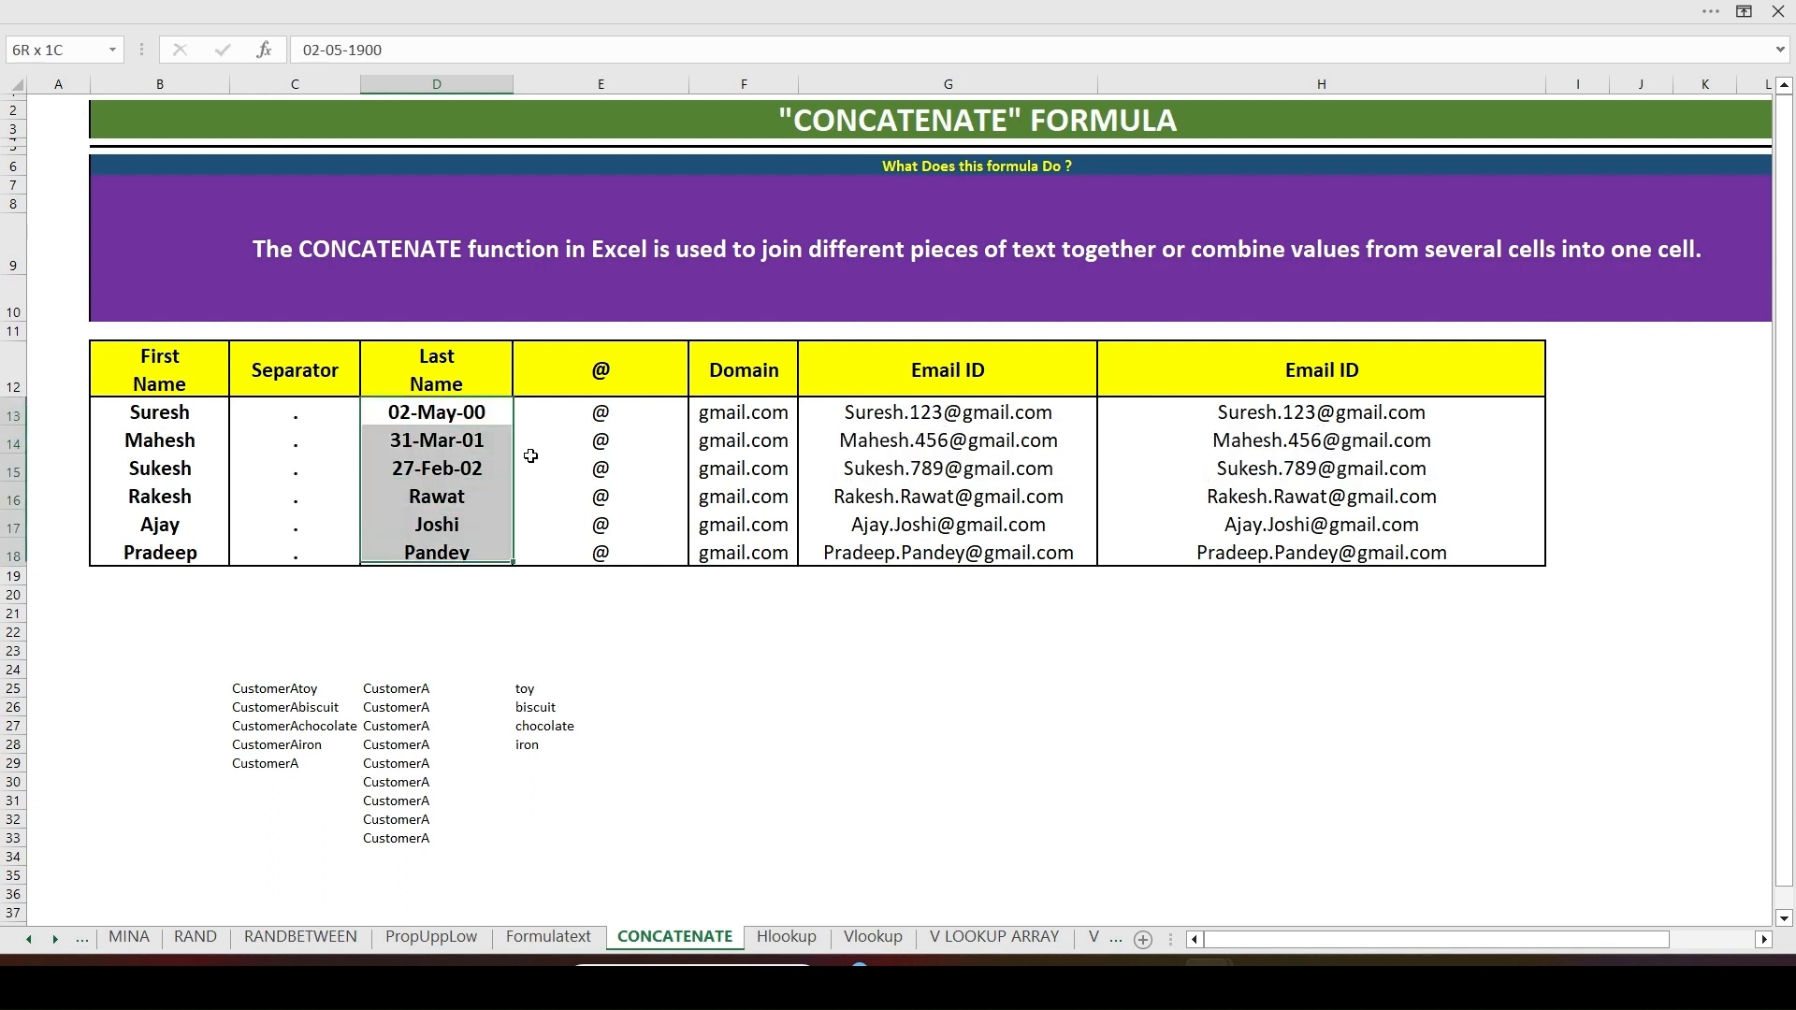
key(ctrl+1)
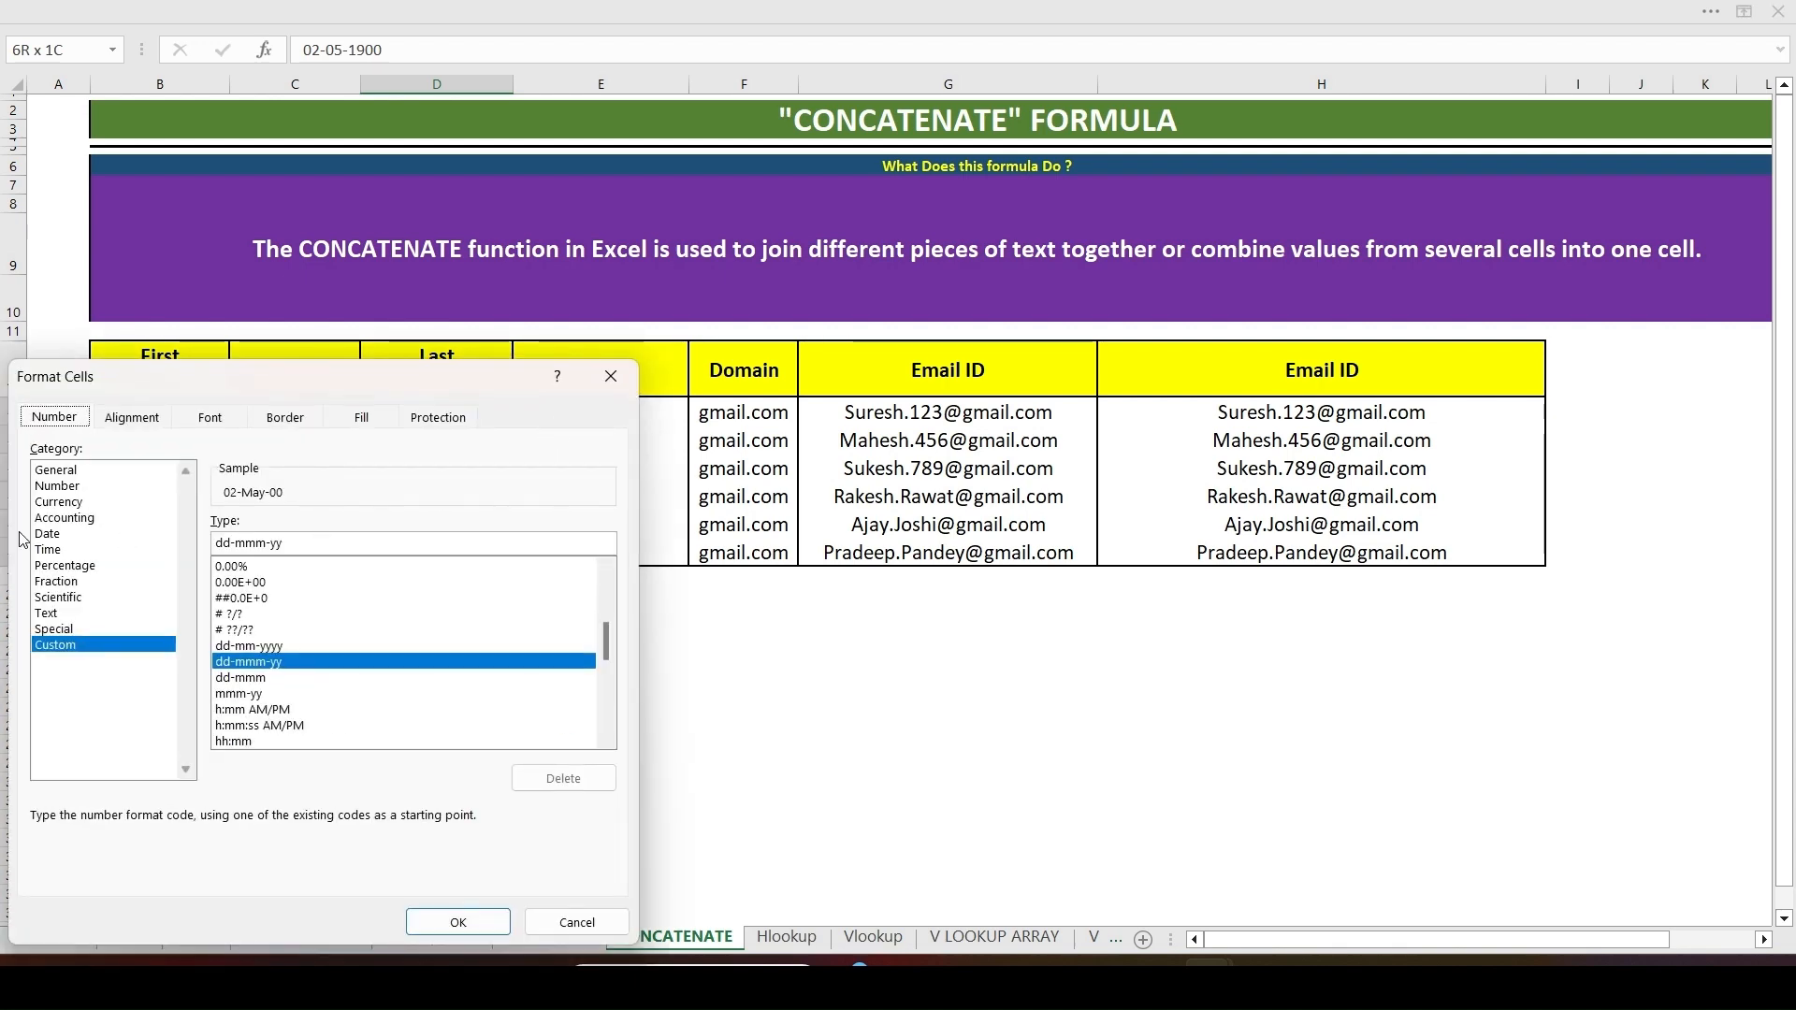
click(82, 471)
click(458, 922)
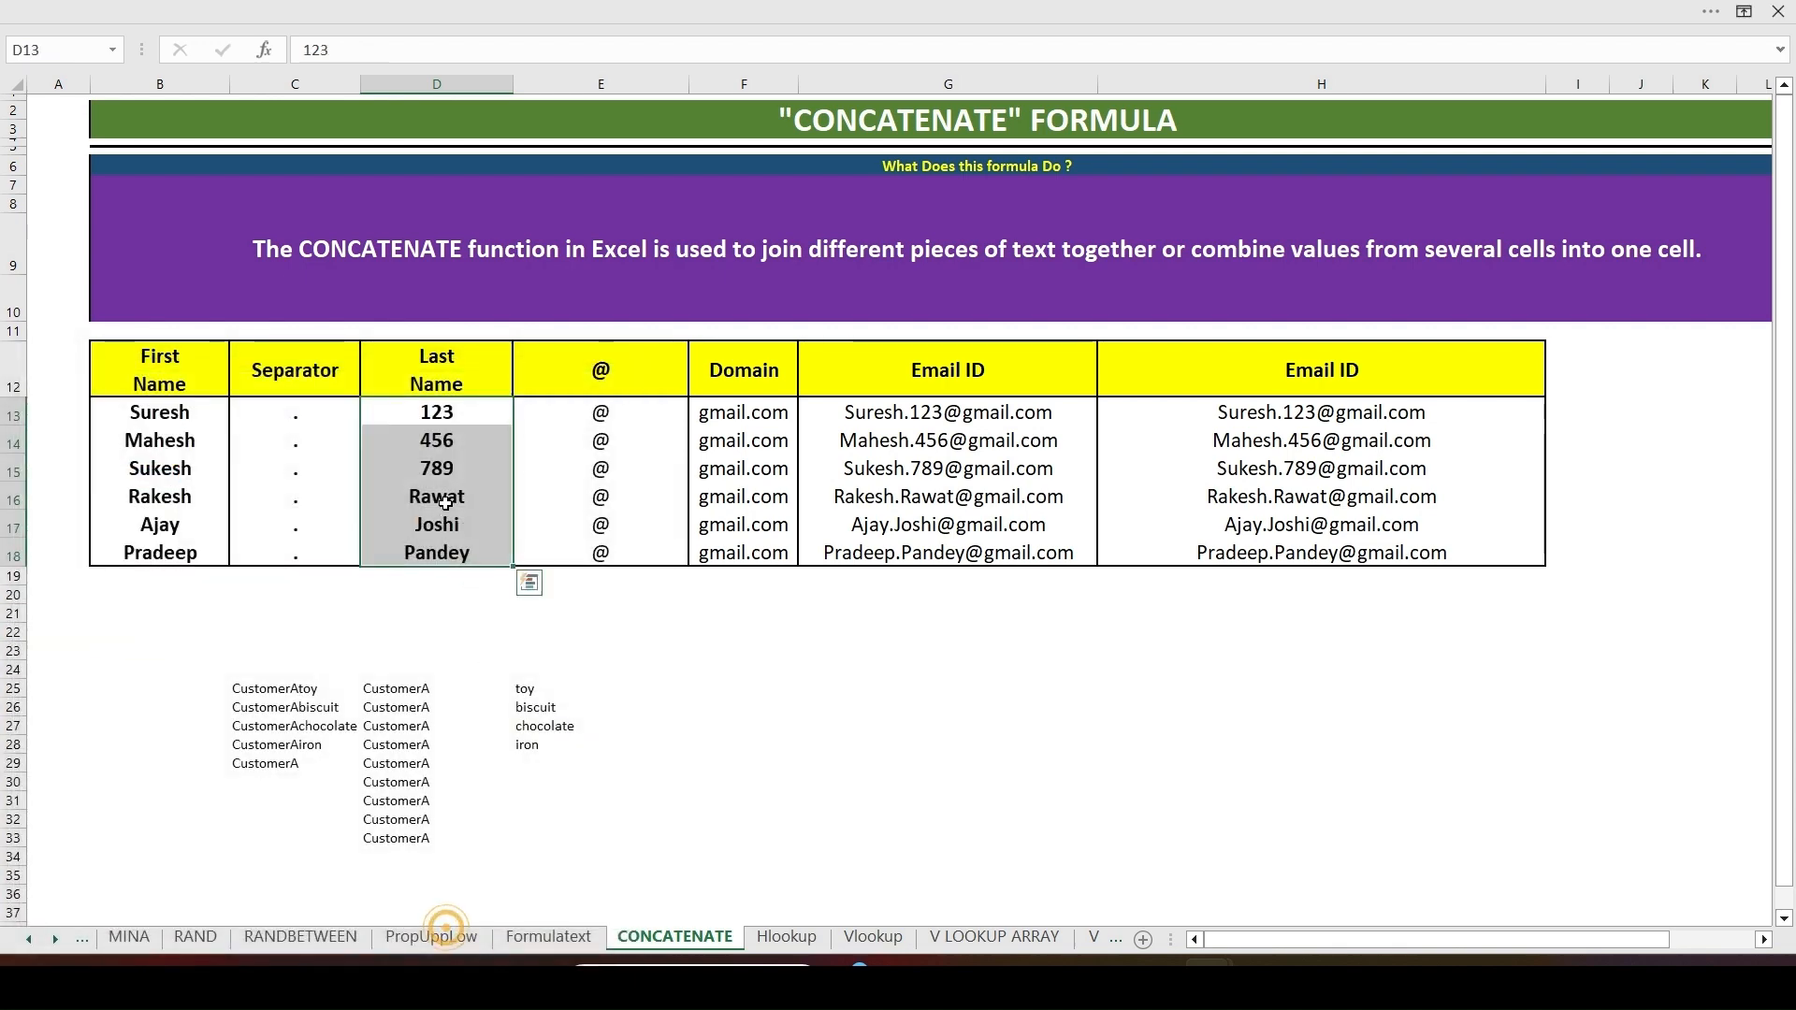
Step: Examine the numeric entries in D13:D15 and compare the formulas in G13 and H13
click(437, 468)
click(437, 413)
drag(437, 413, 437, 468)
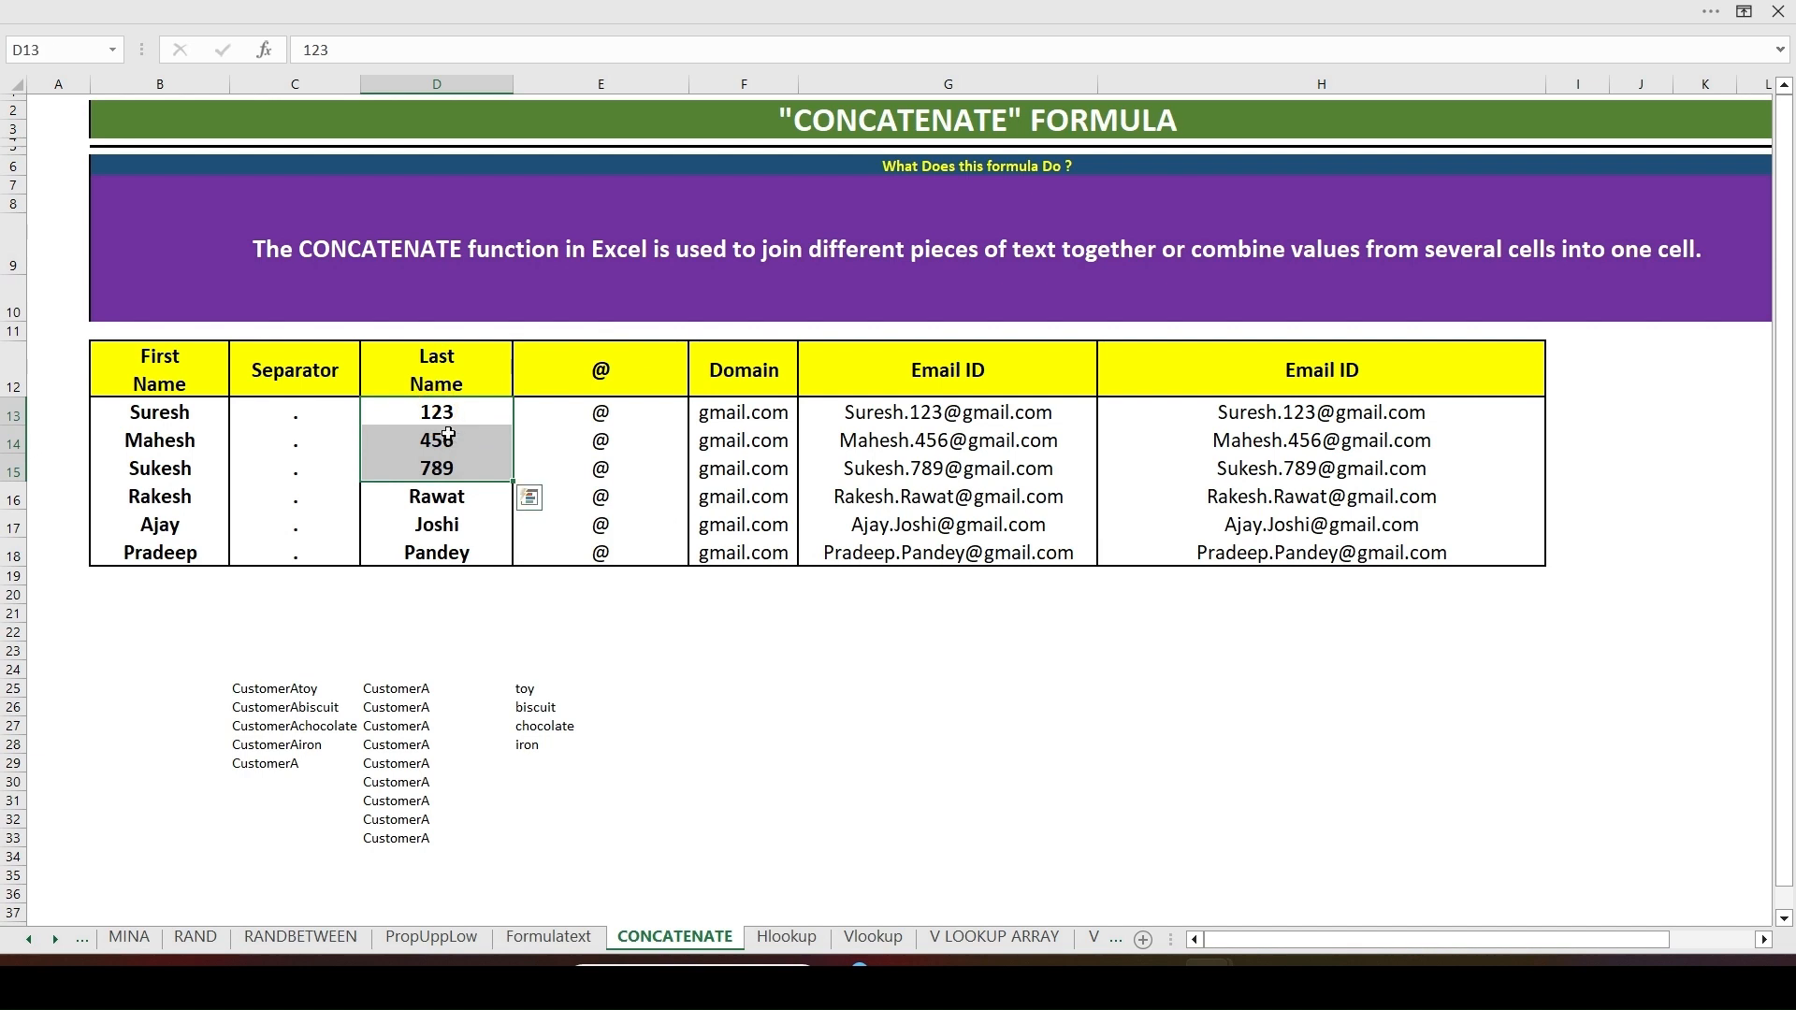
click(454, 438)
key(Up)
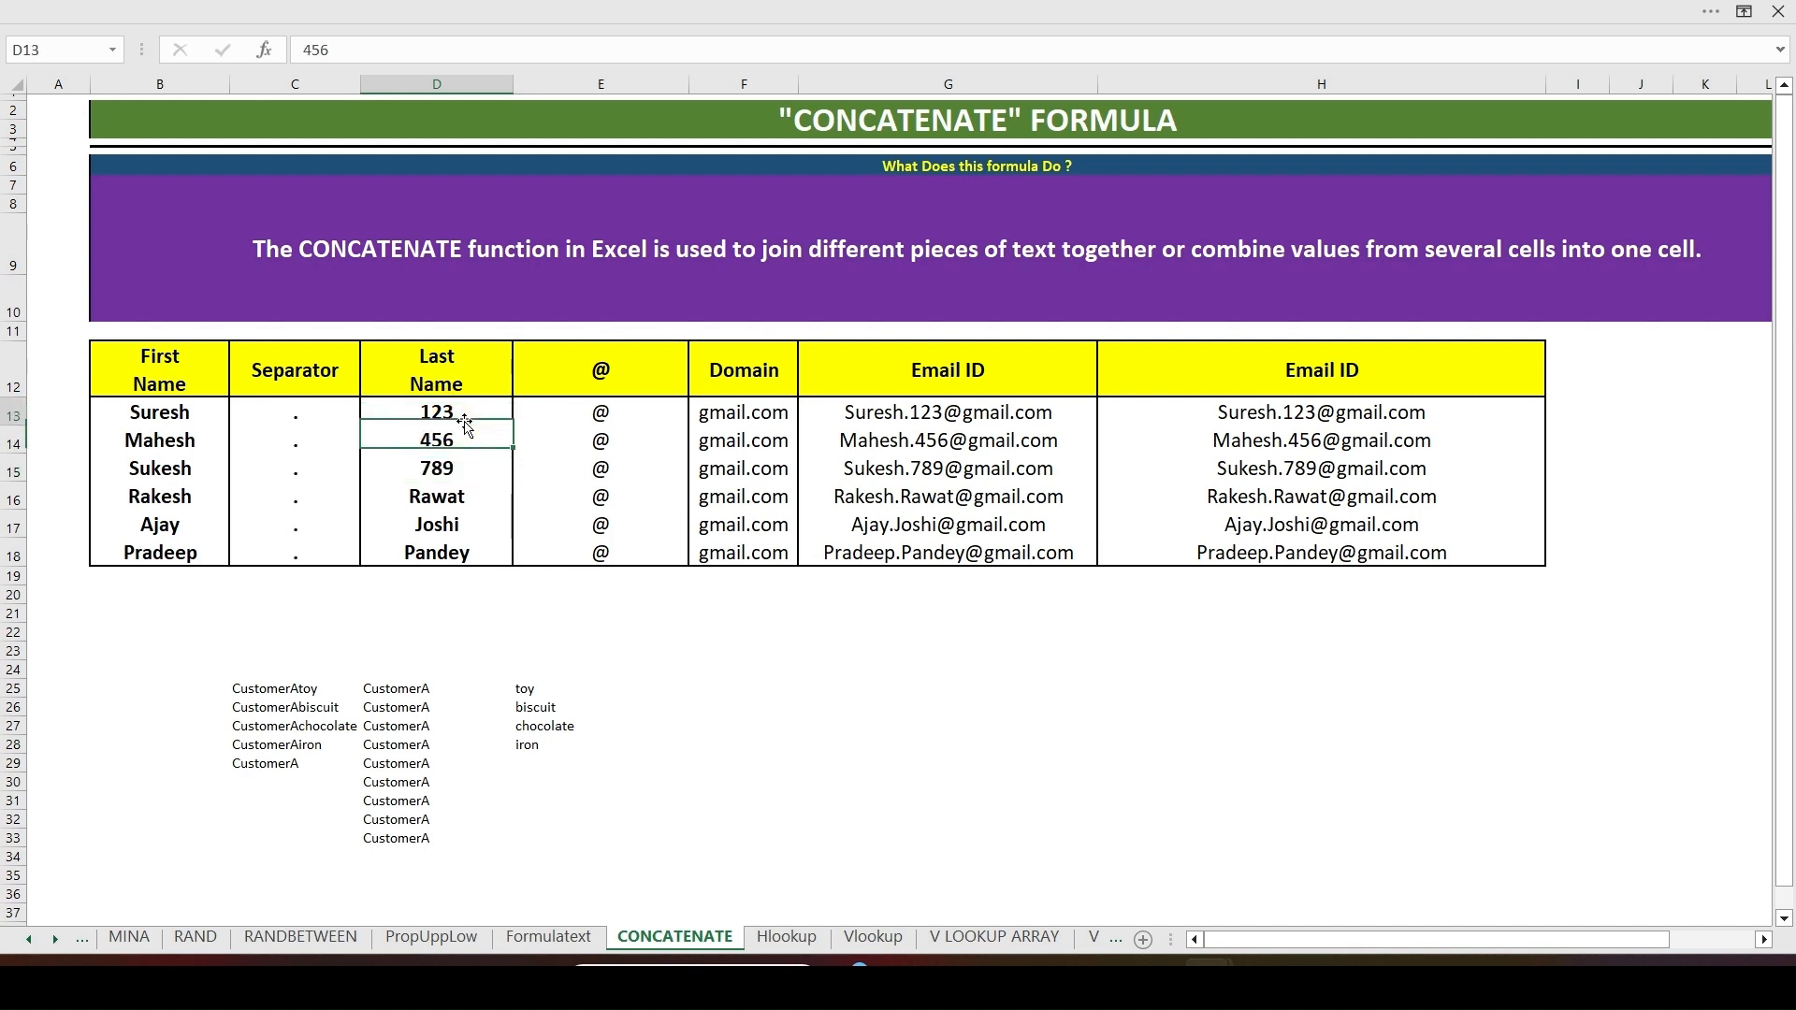
key(Right)
key(Right)
key(Right)
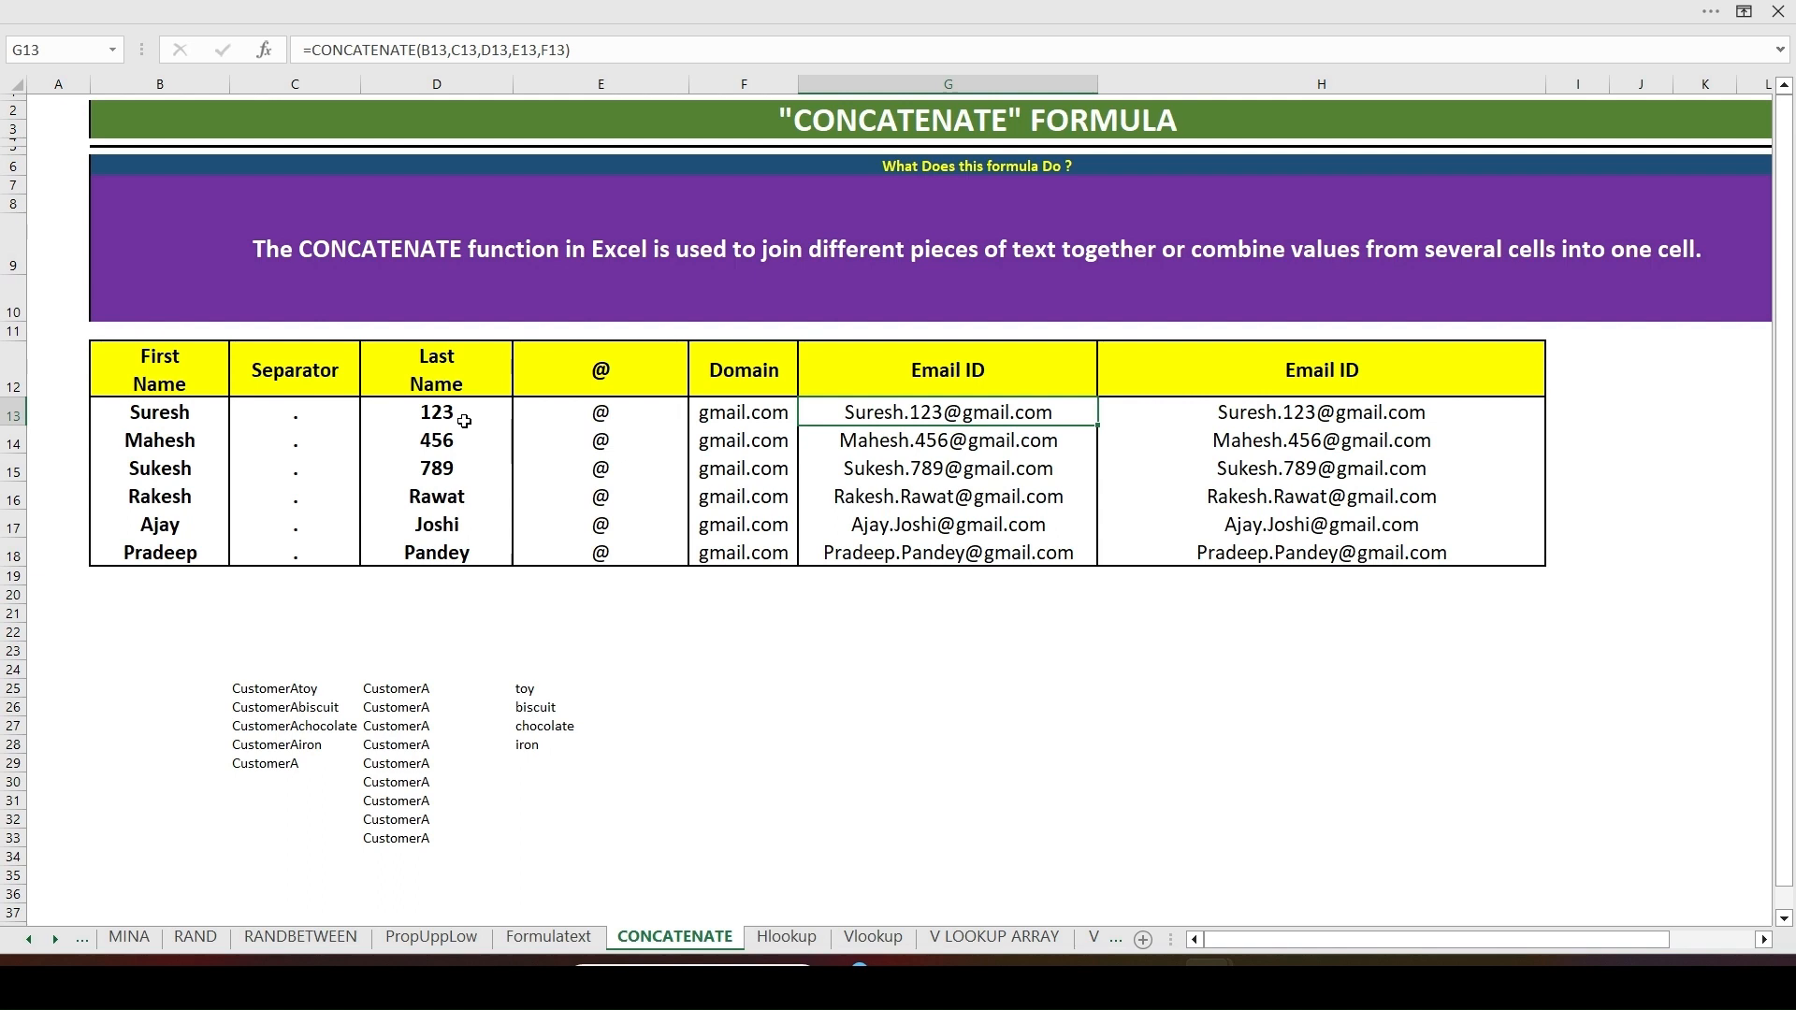
key(Right)
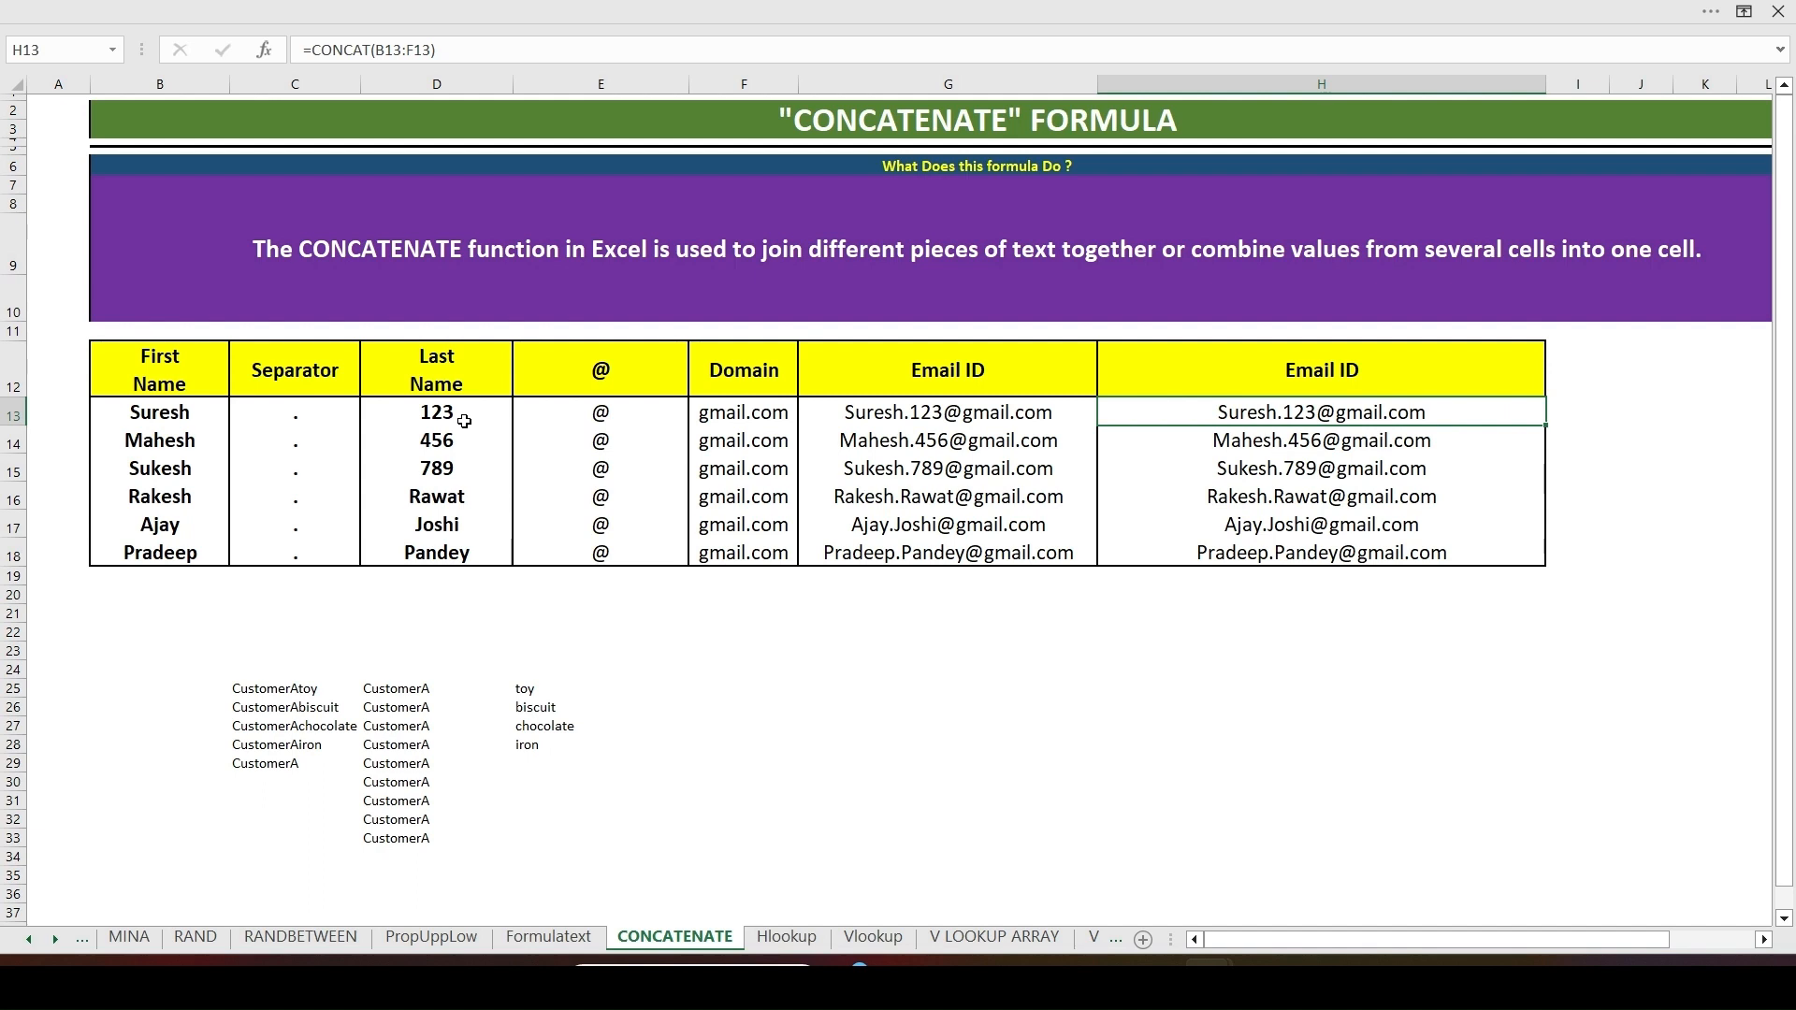
key(Left)
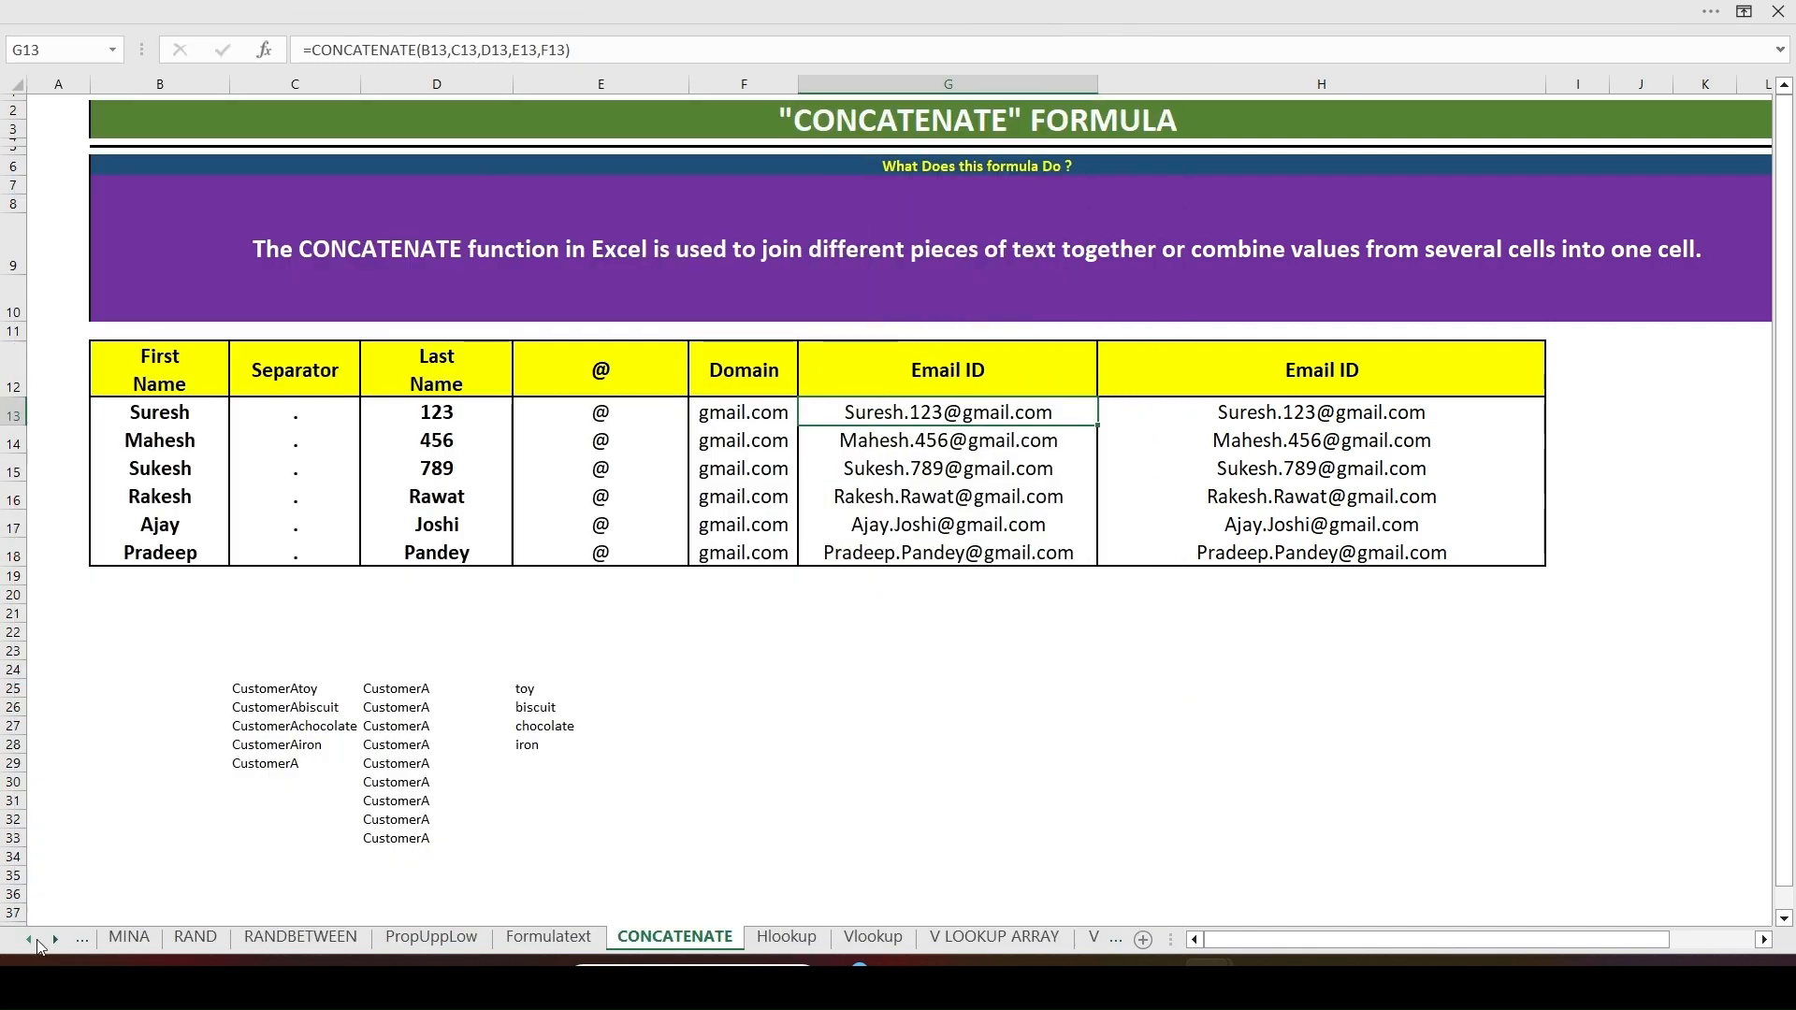
Step: Open the Formulasbasic sheet and review the list of formulas with their status
click(31, 939)
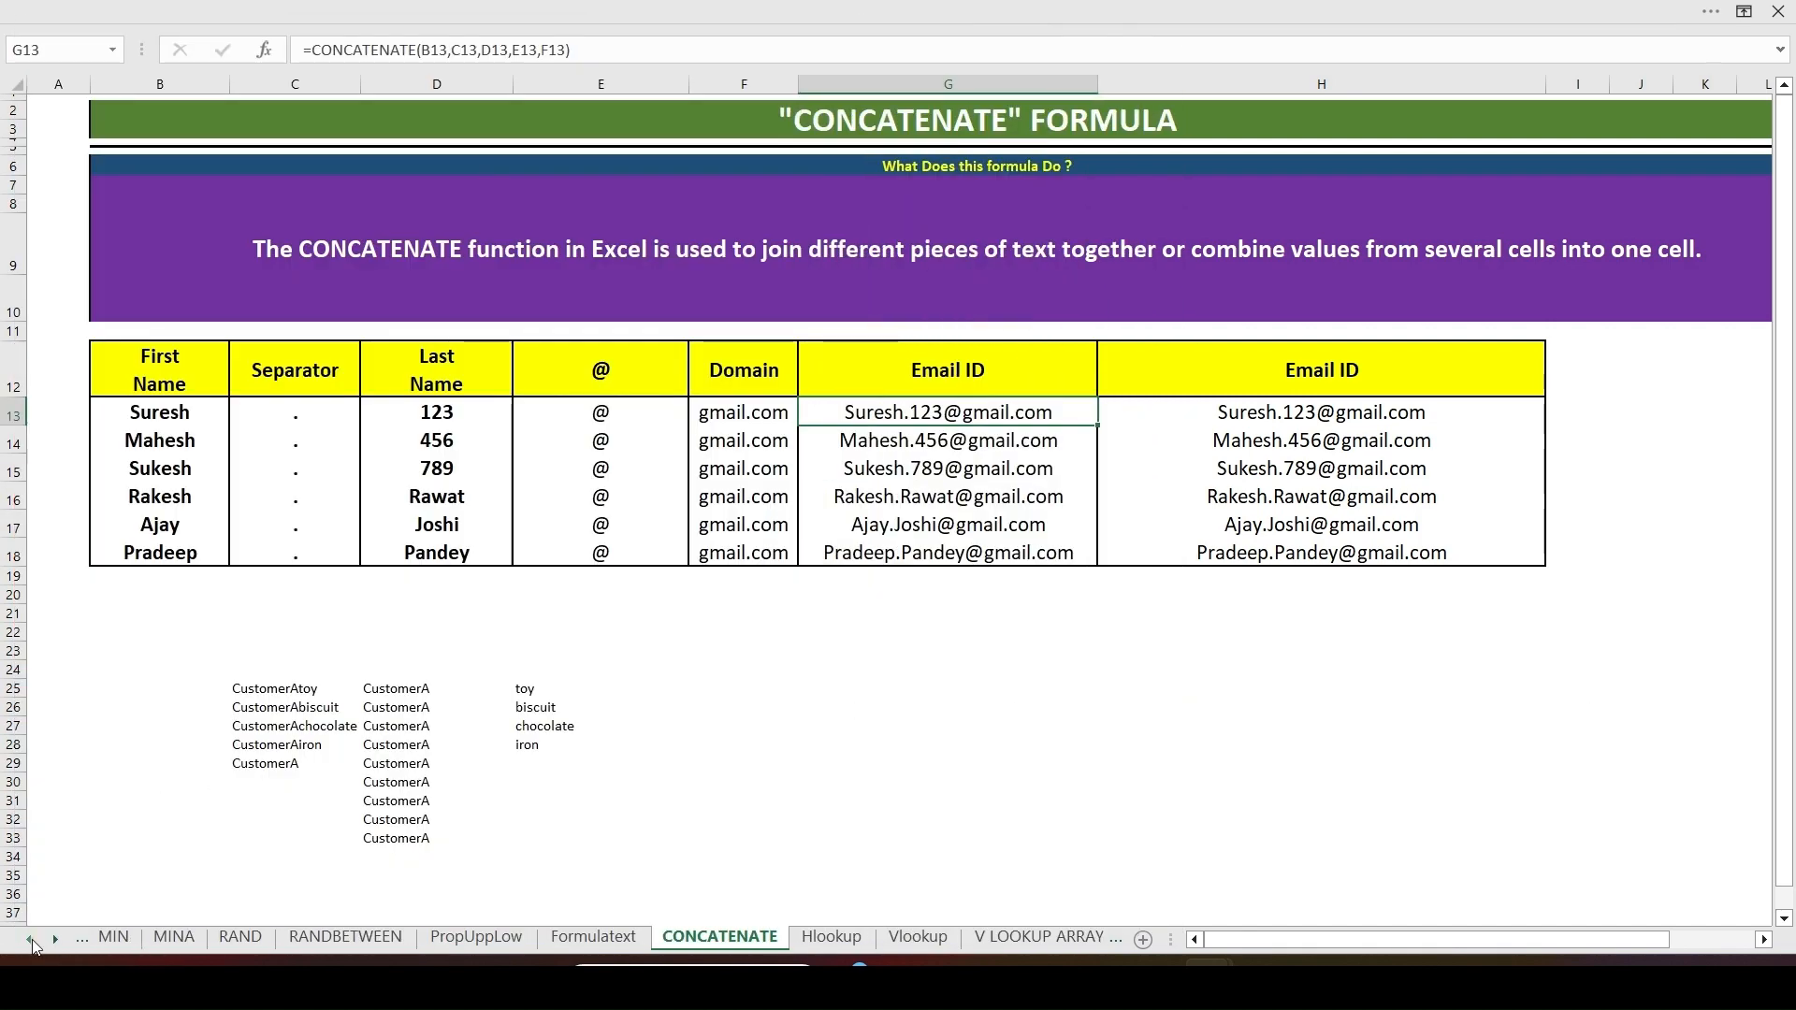
click(32, 940)
click(32, 940)
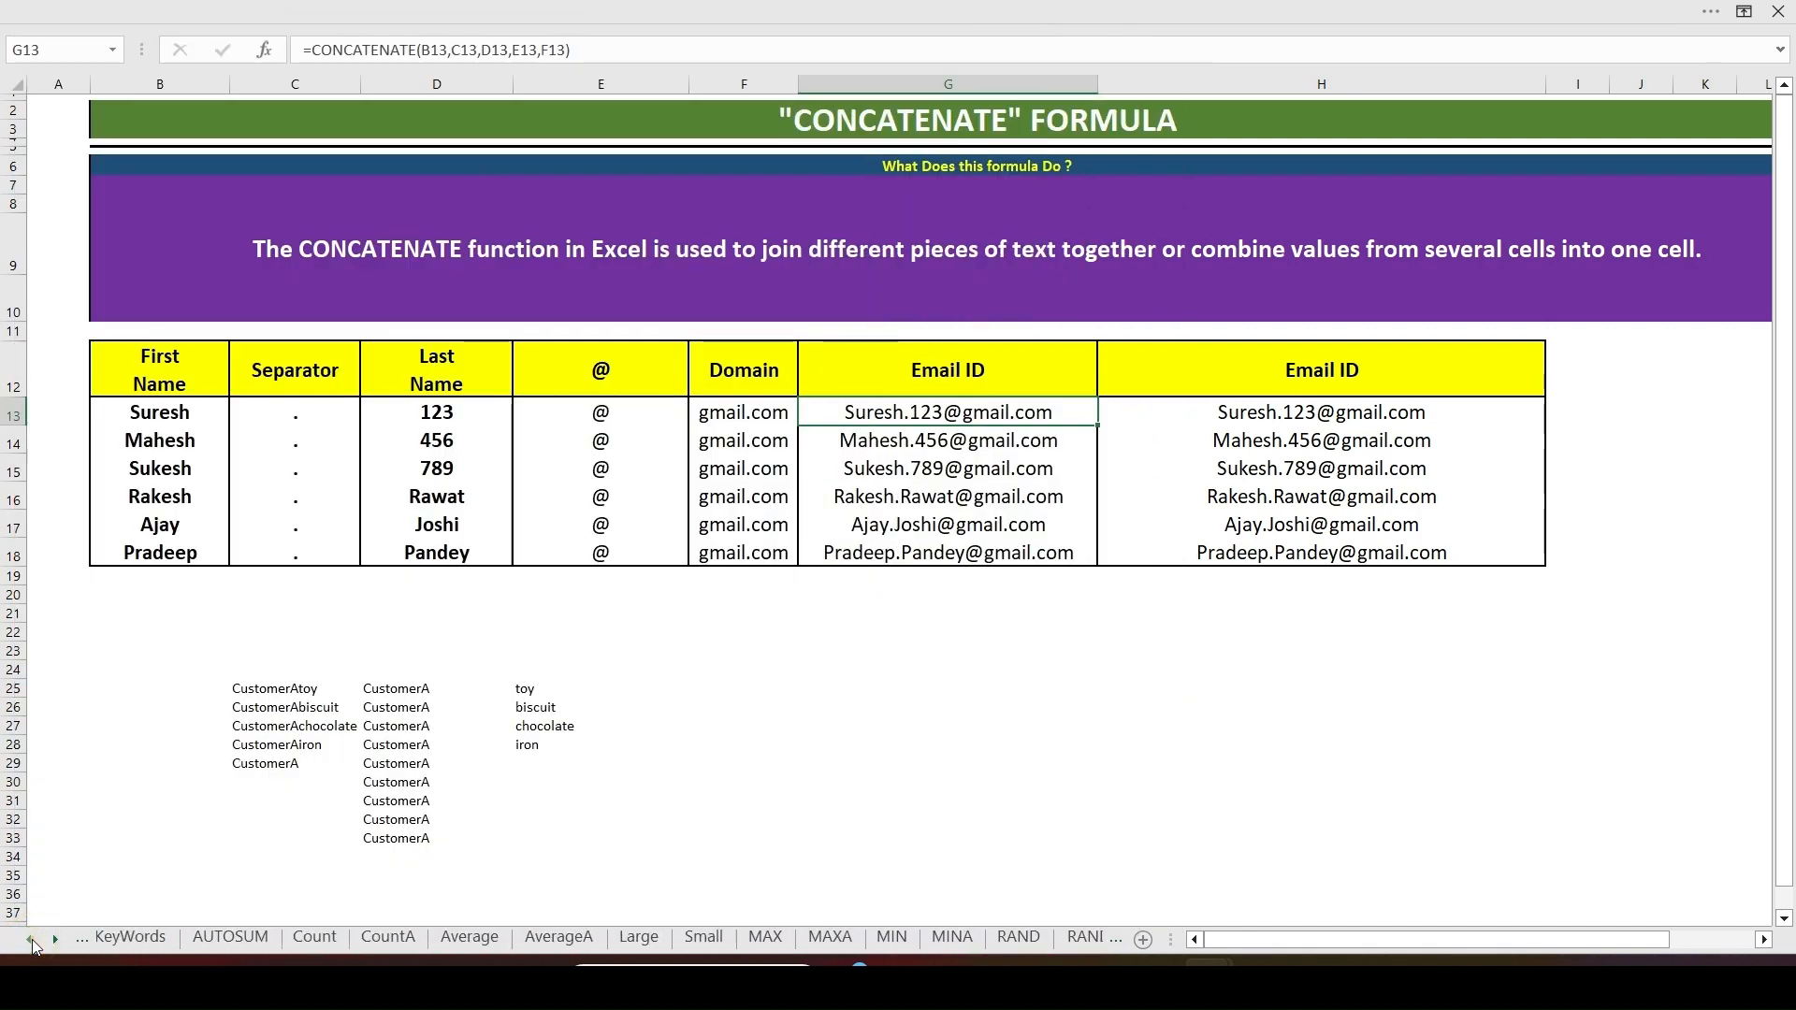
click(31, 941)
click(34, 940)
click(159, 937)
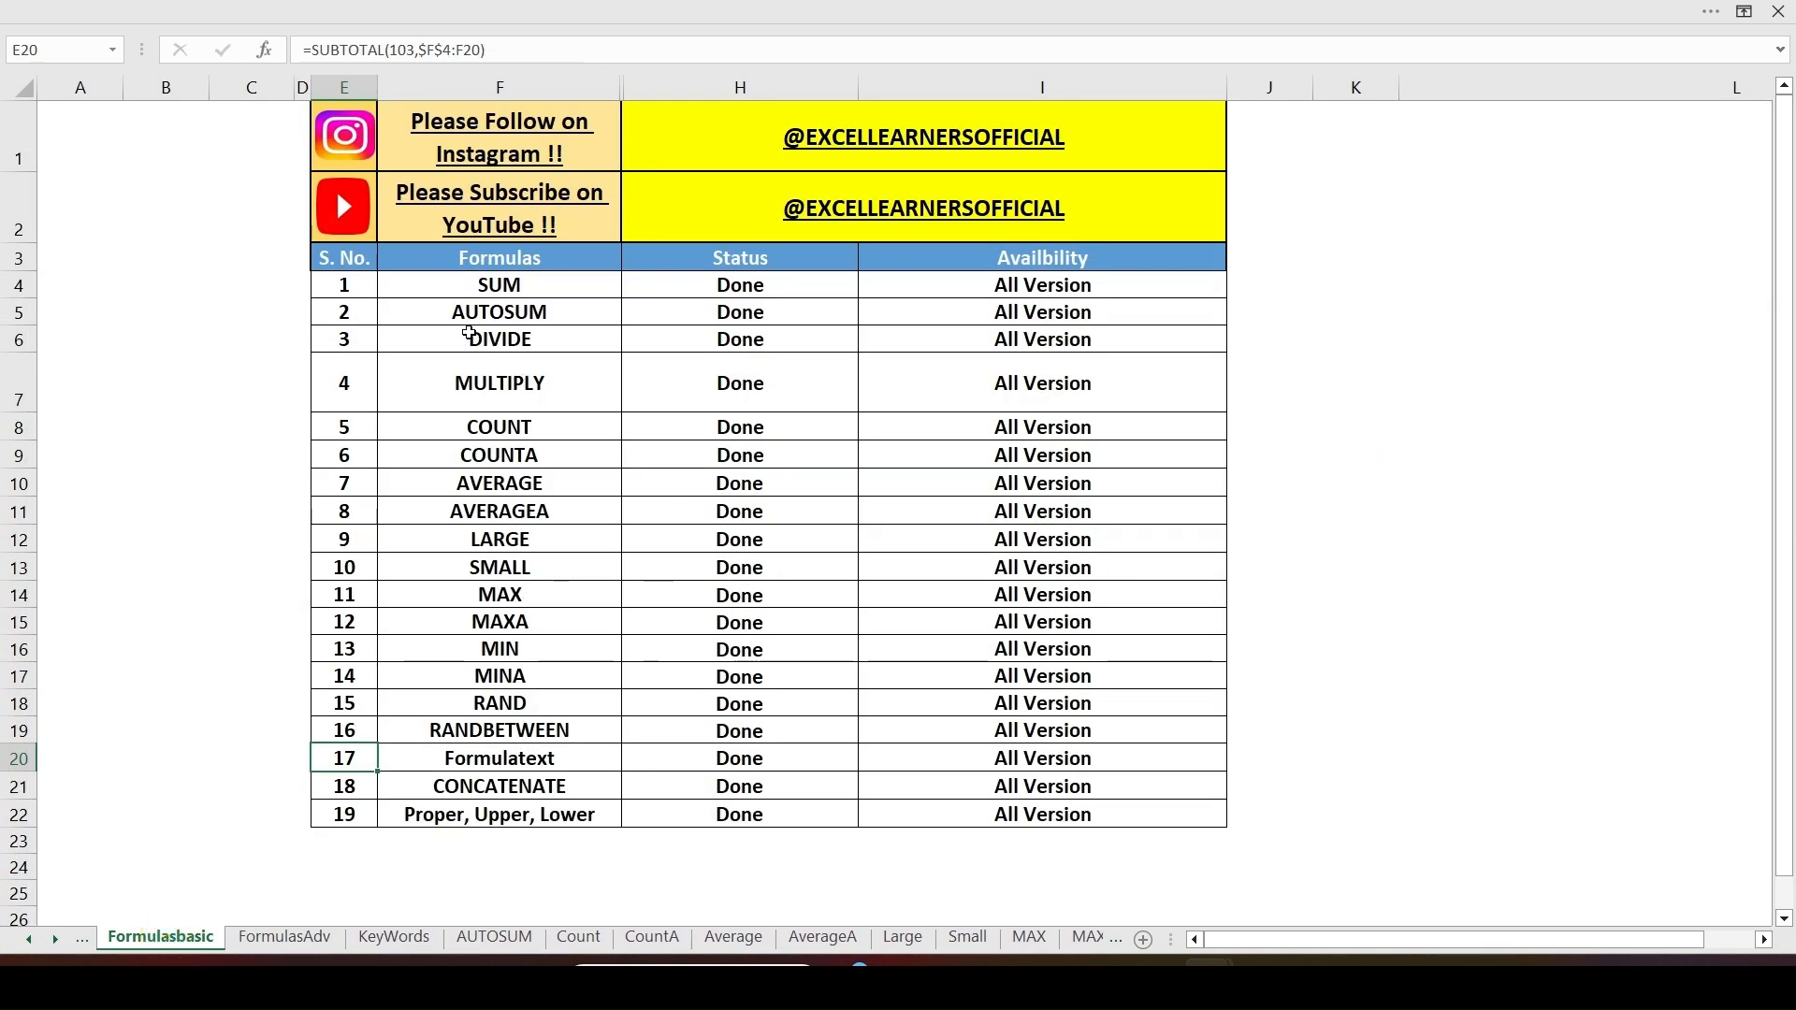
click(499, 286)
drag(738, 285, 719, 804)
mouse_move(716, 699)
mouse_down()
mouse_move(716, 599)
mouse_move(716, 702)
mouse_up()
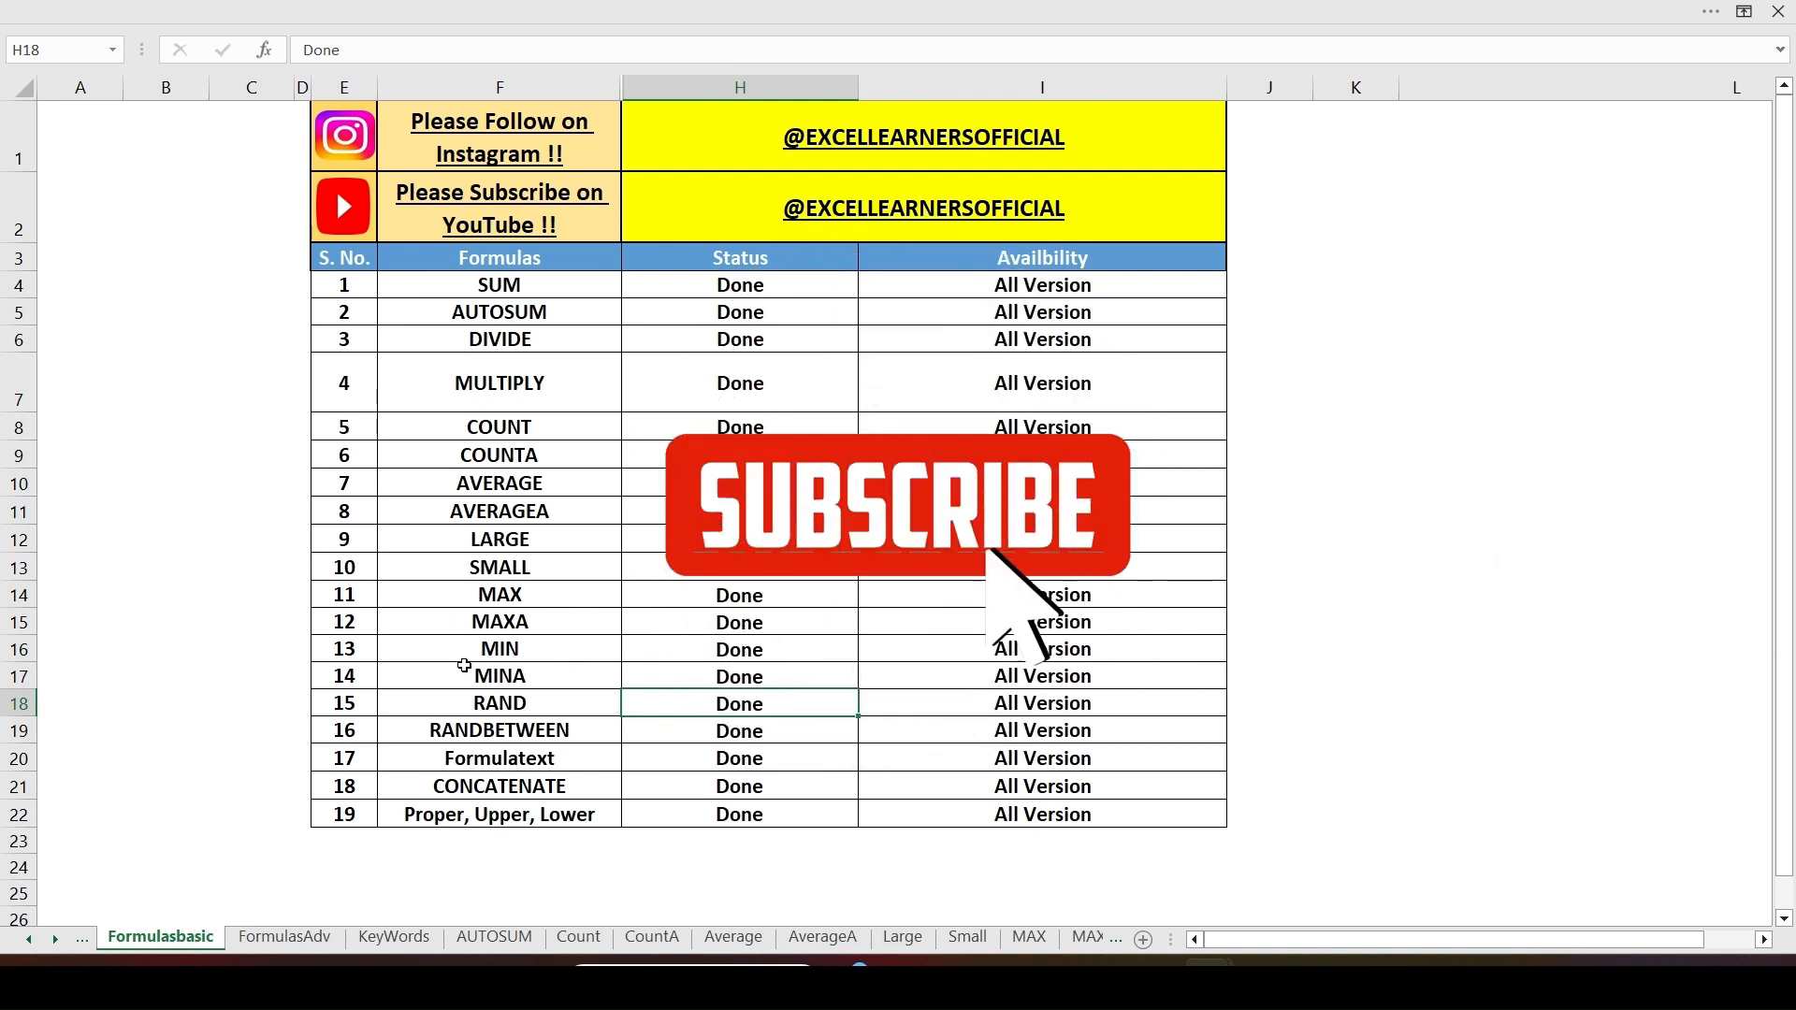
Step: Return to the CONCATENATE sheet, passing through the PropUppLow and Formulatext sheets
click(55, 940)
click(58, 943)
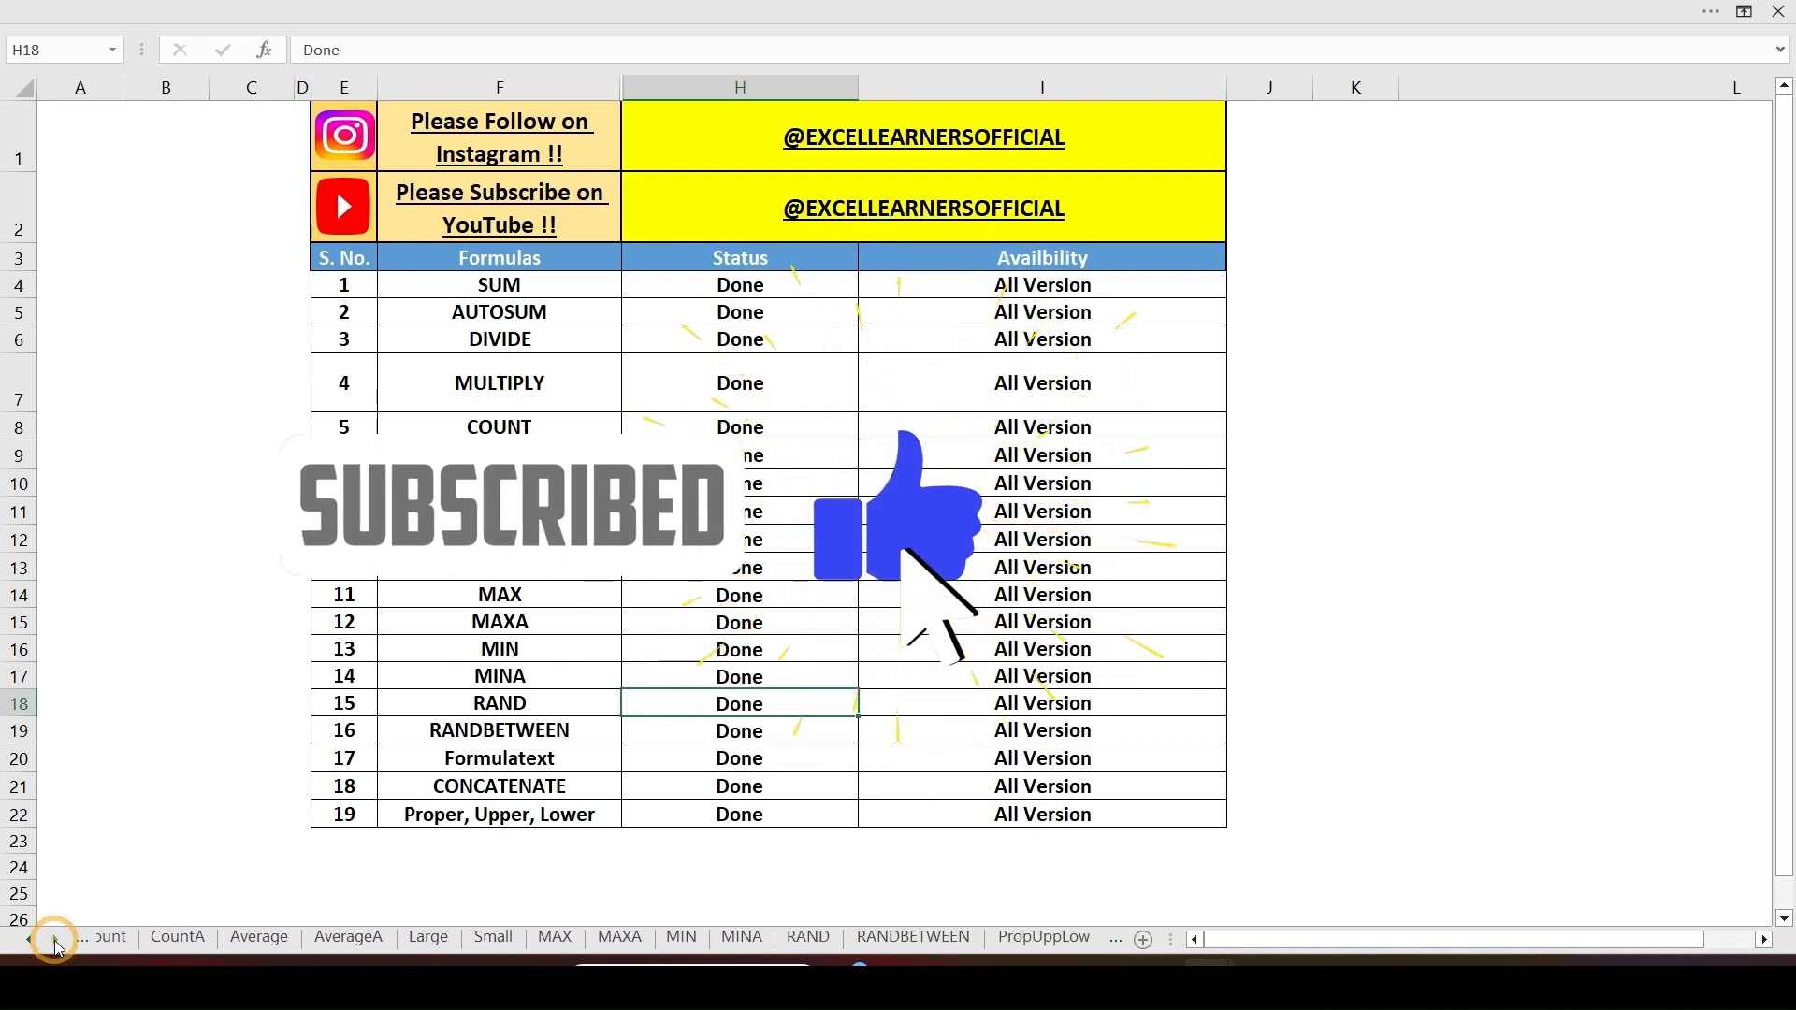
click(58, 943)
click(680, 940)
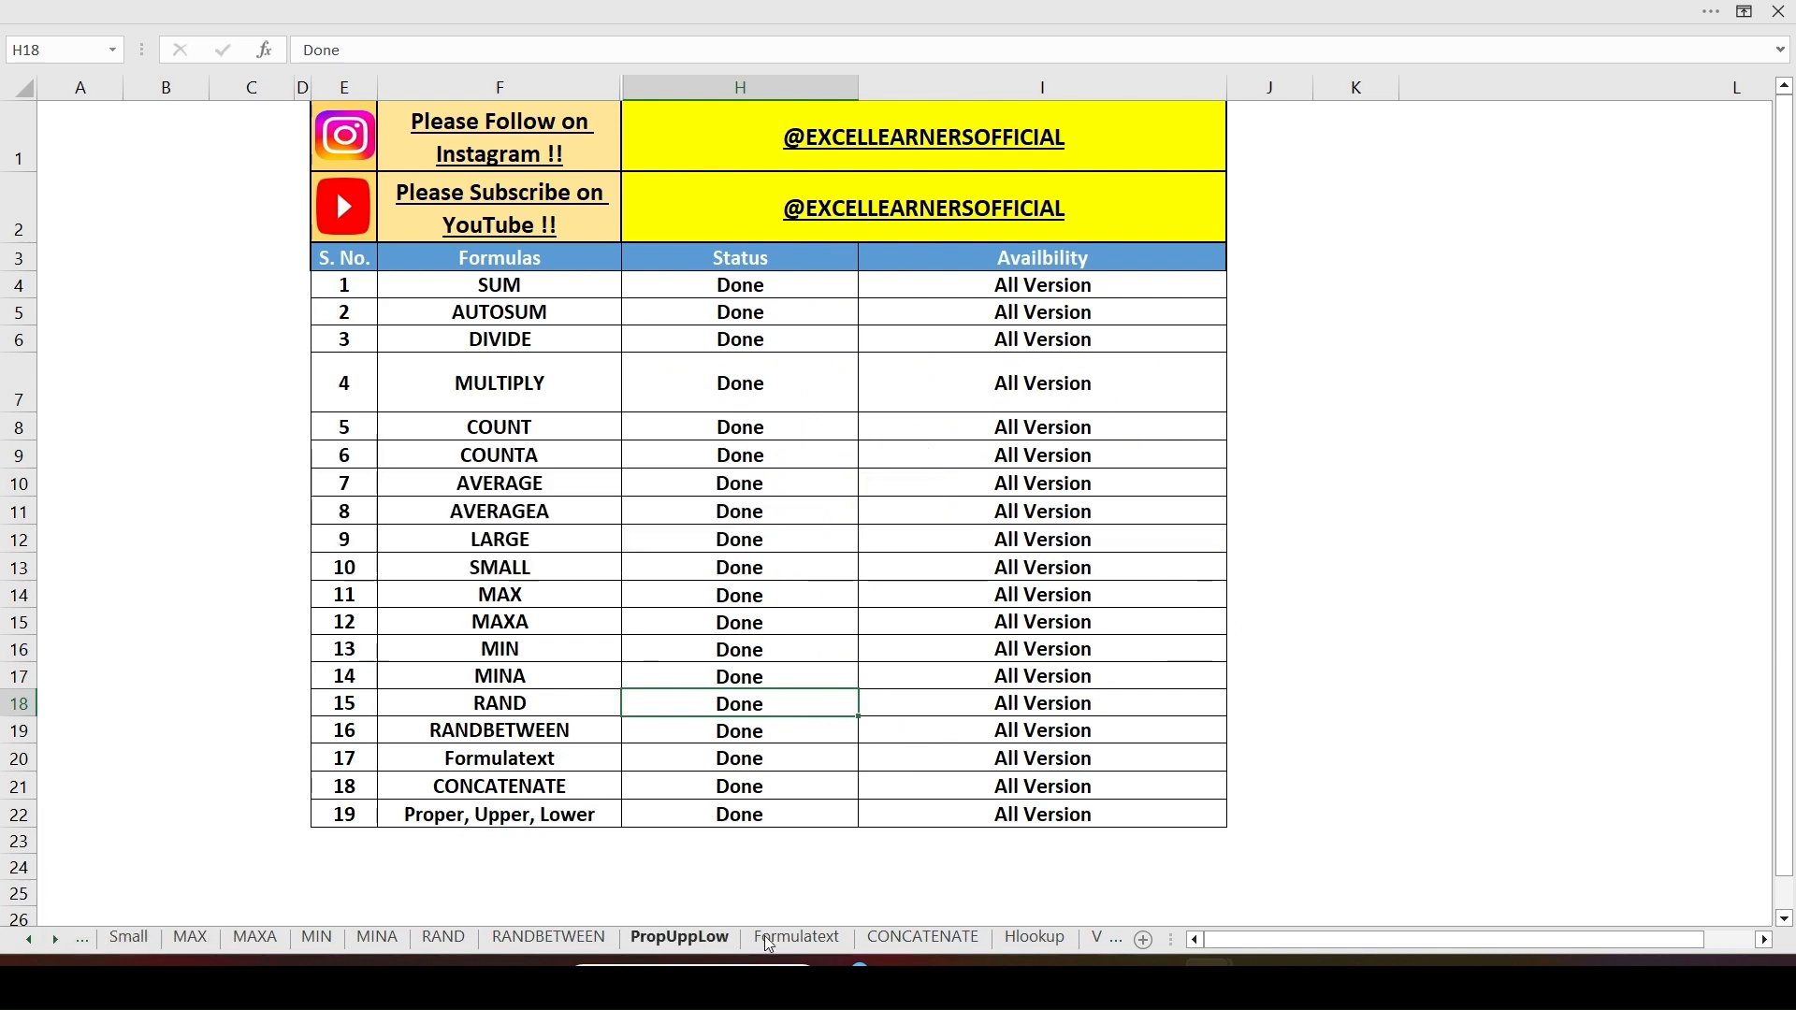
click(805, 943)
click(922, 938)
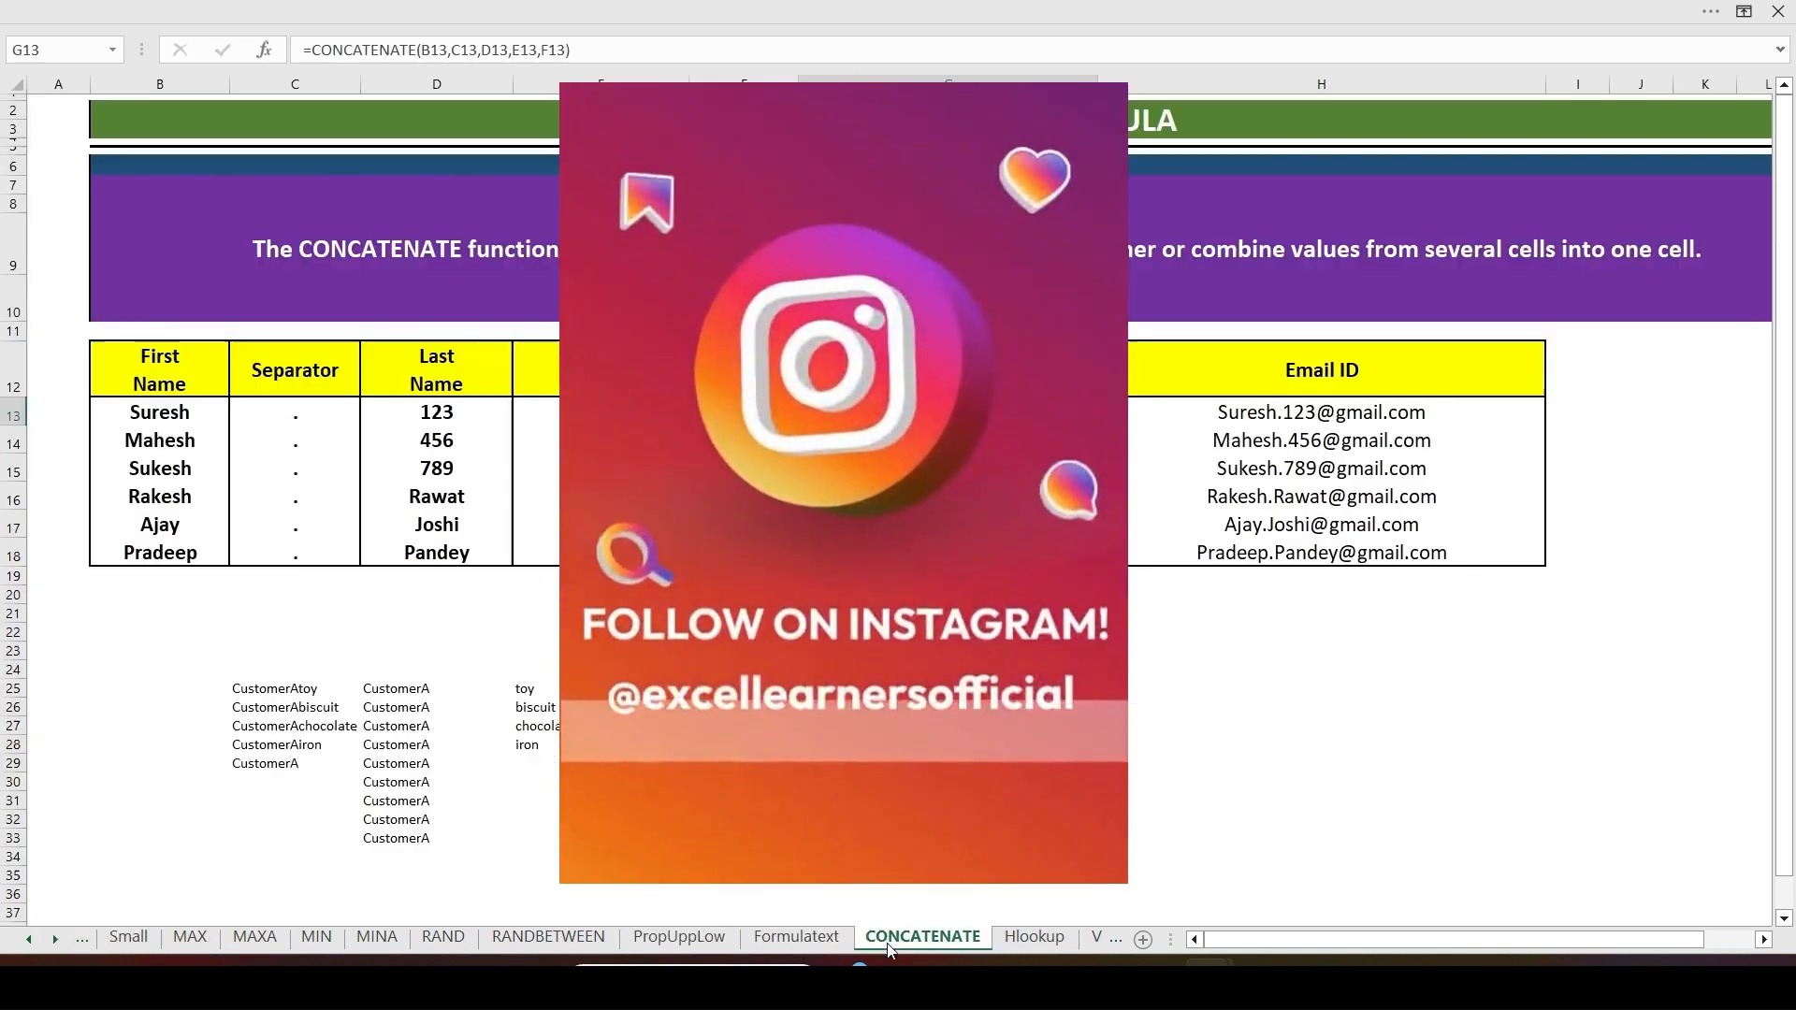